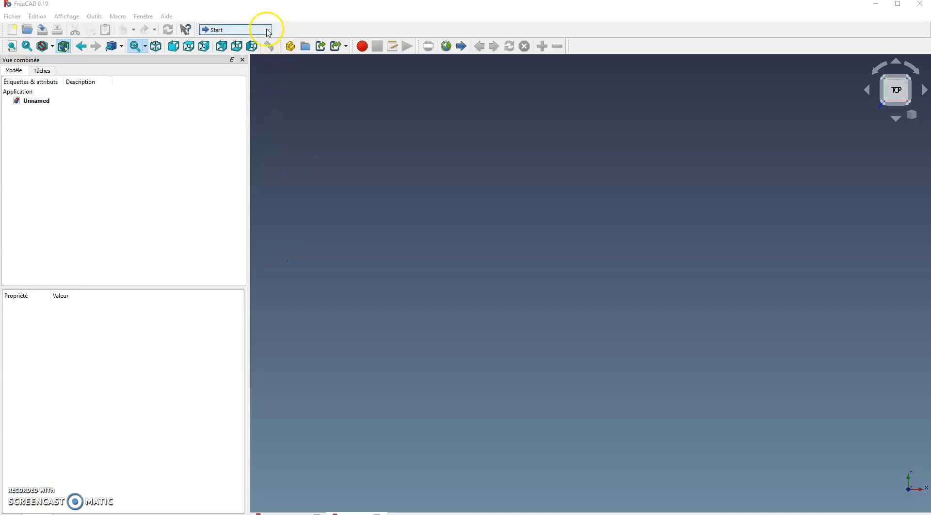
# Switch to the Part Design workbench and create a new body in the unnamed document
pyautogui.click(266, 29)
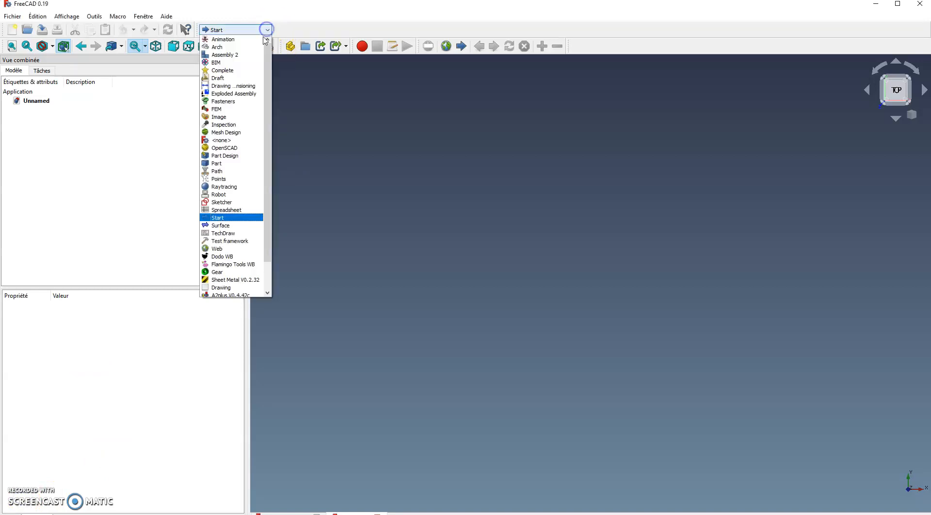
pyautogui.click(240, 155)
pyautogui.click(35, 104)
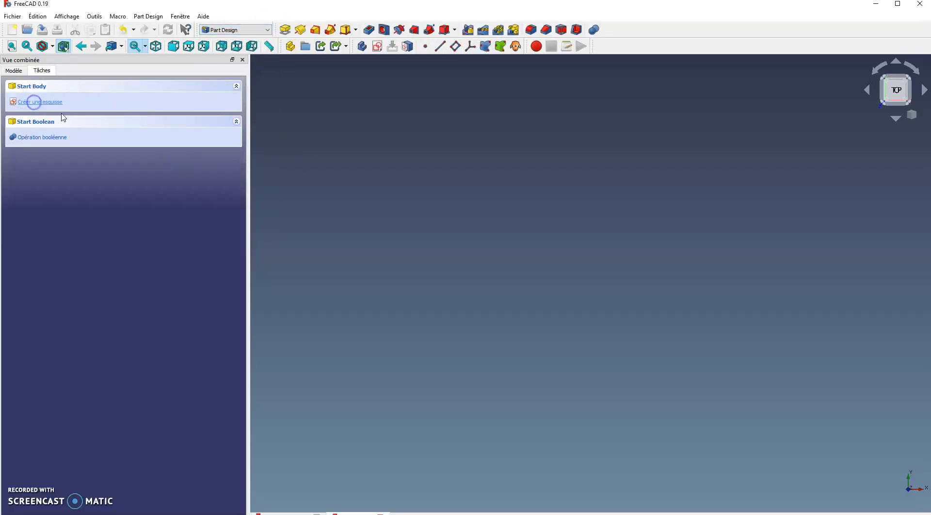
# Create a sketch on the XY plane of the body
pyautogui.click(42, 102)
pyautogui.scroll(-6, 556, 256)
pyautogui.scroll(2, 558, 260)
pyautogui.click(539, 182)
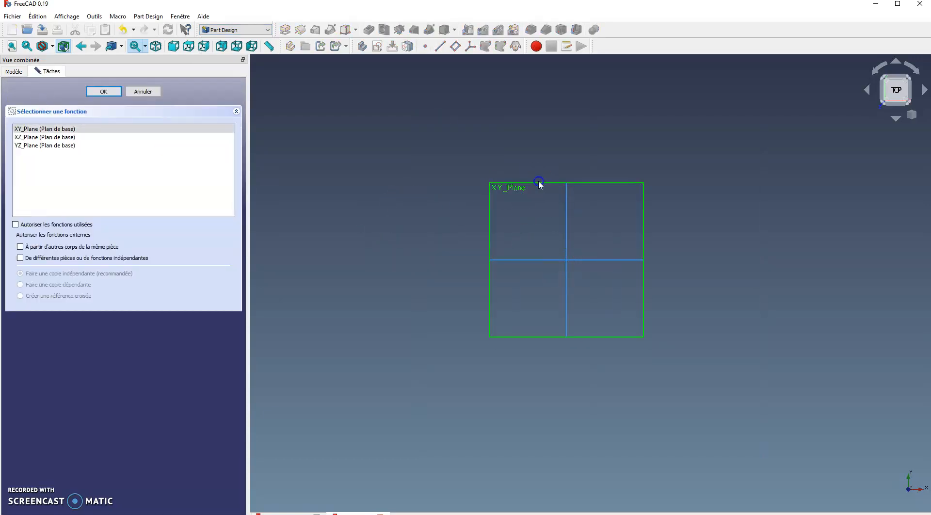
pyautogui.click(102, 91)
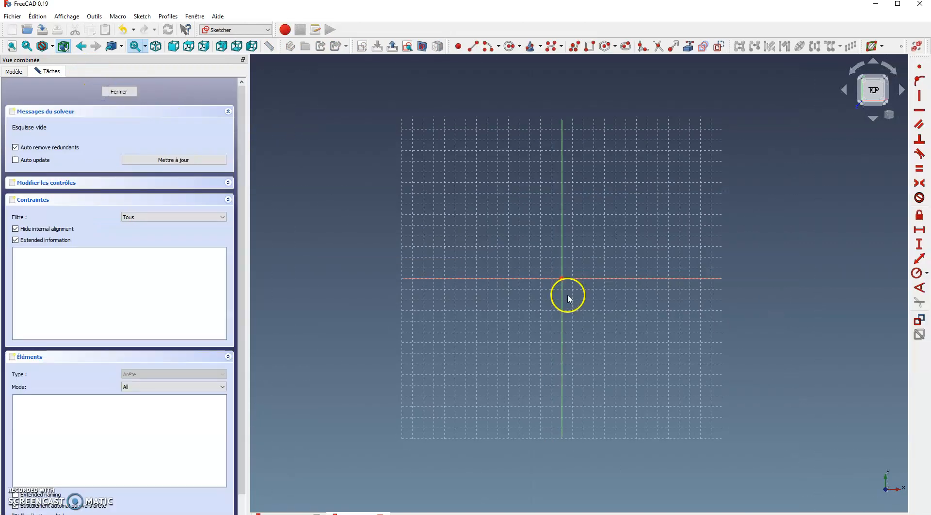
# Draw an L-shaped six-line polyline profile, starting and ending on the horizontal axis left of the origin, with its upright at the right end
pyautogui.click(573, 48)
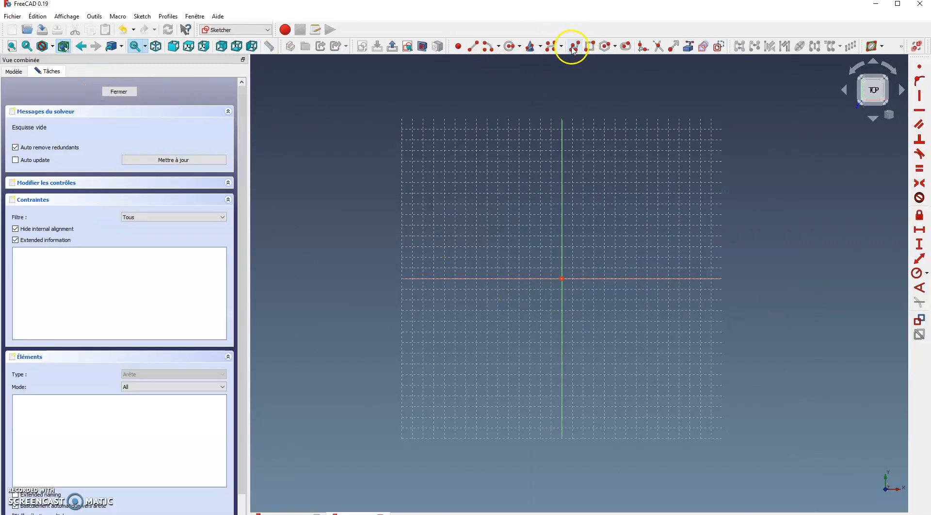
pyautogui.moveTo(431, 278); pyautogui.dragTo(430, 321)
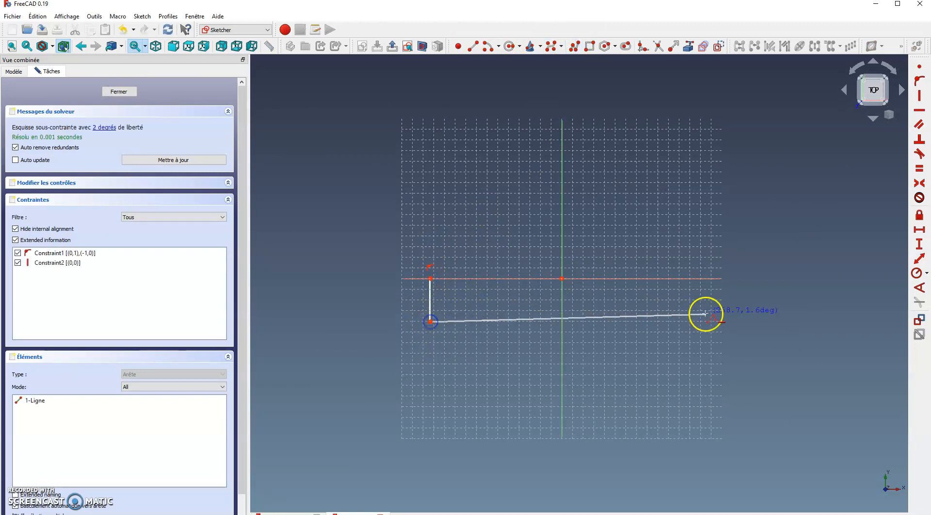
pyautogui.click(720, 321)
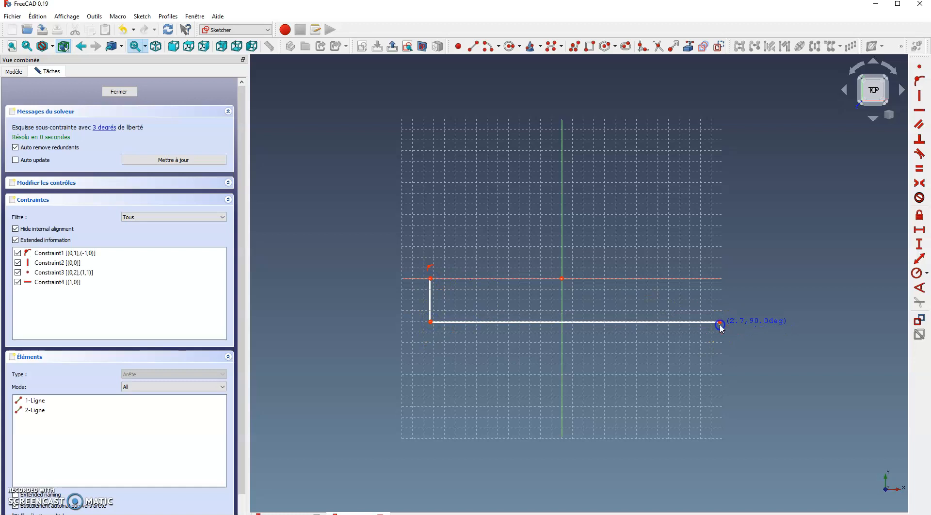
pyautogui.click(719, 201)
pyautogui.click(687, 200)
pyautogui.click(687, 286)
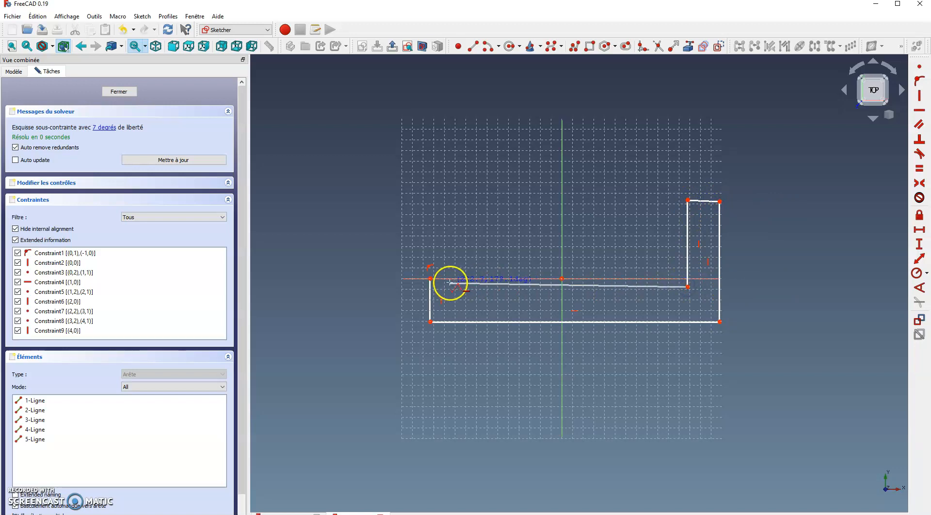
pyautogui.click(431, 279)
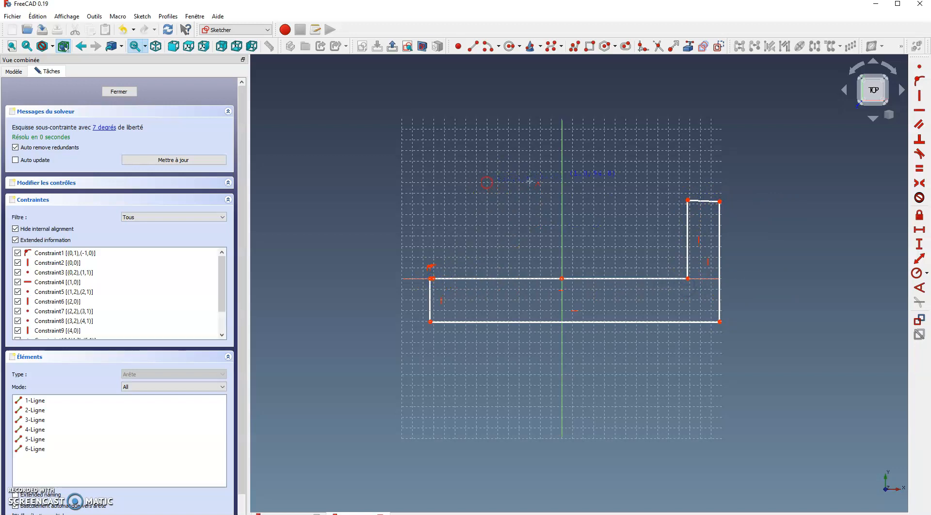
# Close the profile by making the polyline's start and end points at the upper-left corner coincident
pyautogui.scroll(3, 445, 219)
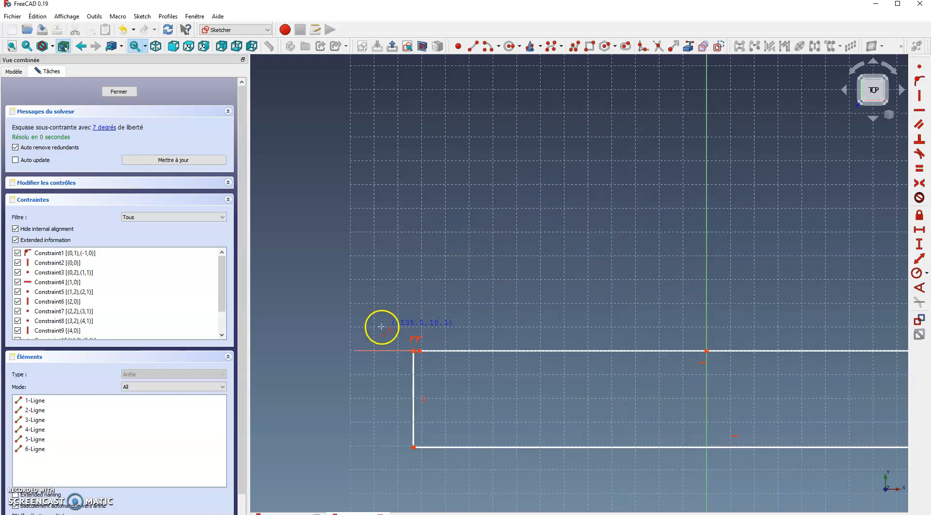
pyautogui.moveTo(395, 334)
pyautogui.mouseDown()
pyautogui.moveTo(444, 370)
pyautogui.moveTo(390, 354)
pyautogui.moveTo(412, 332)
pyautogui.mouseUp()
pyautogui.click(921, 67)
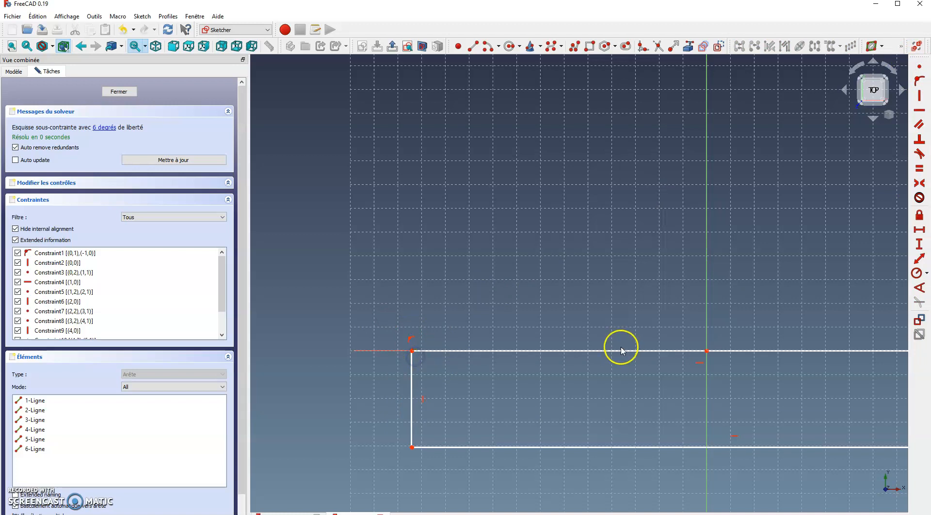
# Reshape the profile by moving the upright's inner edge left and the base's left edge closer to the origin
pyautogui.scroll(-2, 619, 349)
pyautogui.moveTo(858, 349)
pyautogui.mouseDown()
pyautogui.moveTo(769, 342)
pyautogui.moveTo(816, 341)
pyautogui.moveTo(807, 341)
pyautogui.mouseUp()
pyautogui.moveTo(728, 212)
pyautogui.mouseDown(button='middle')
pyautogui.moveTo(607, 179)
pyautogui.moveTo(629, 170)
pyautogui.mouseUp(button='middle')
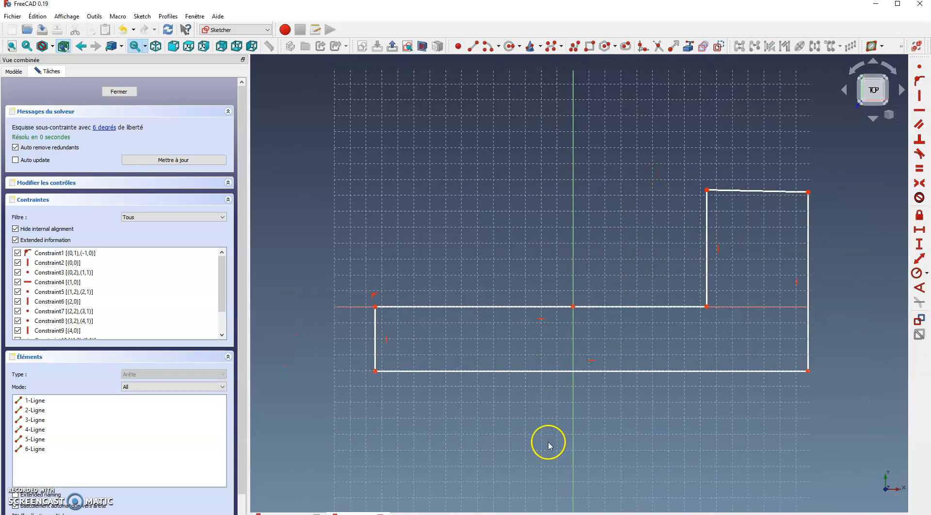
pyautogui.moveTo(375, 306); pyautogui.dragTo(464, 307)
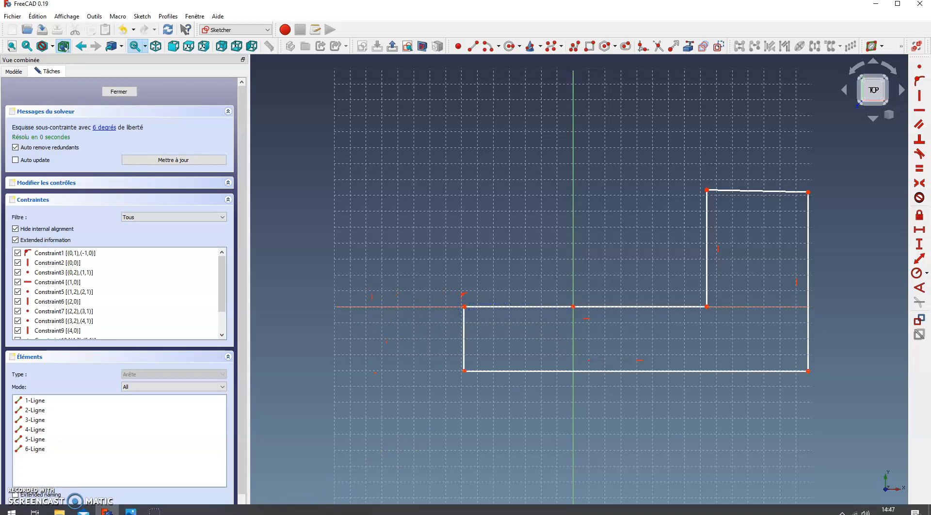
# Check the reference drawing in Photos, then set the horizontal distance between the base's upper-left corner and the origin to 25 mm
pyautogui.click(131, 511)
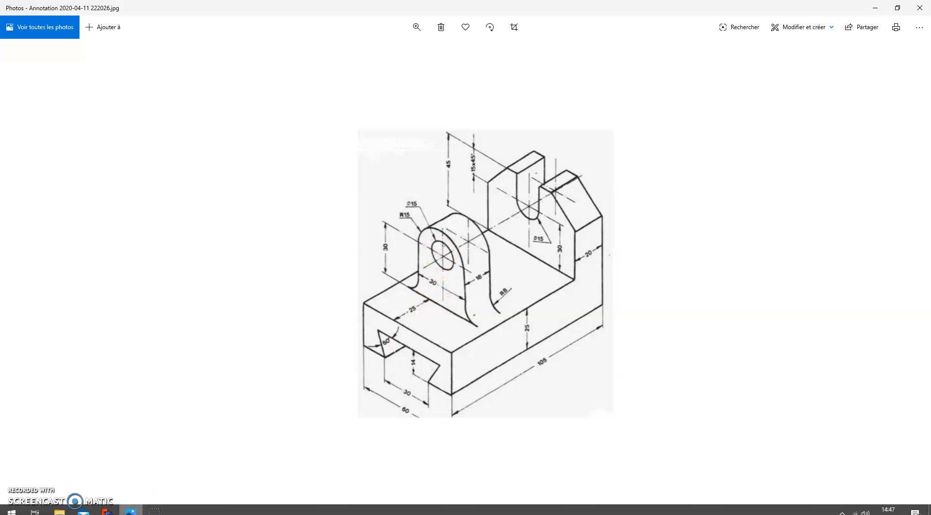
pyautogui.click(107, 510)
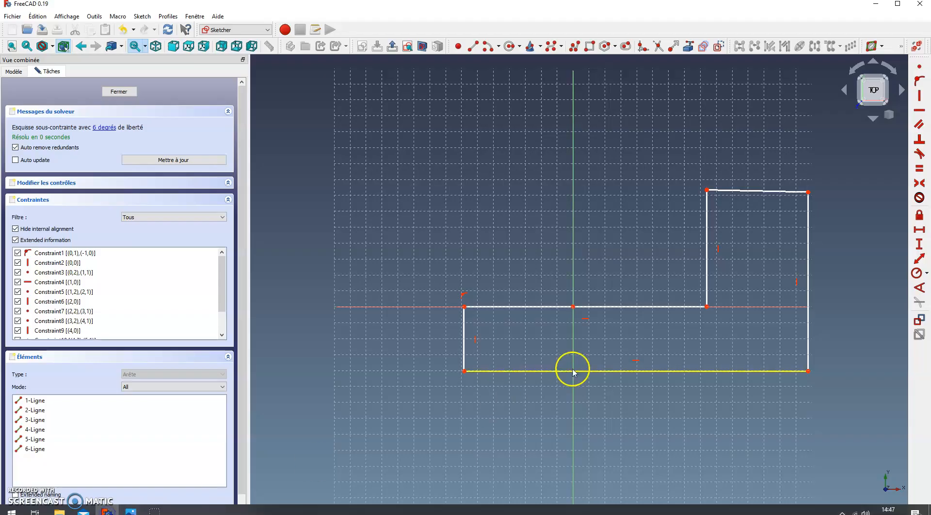
pyautogui.click(463, 306)
pyautogui.click(573, 306)
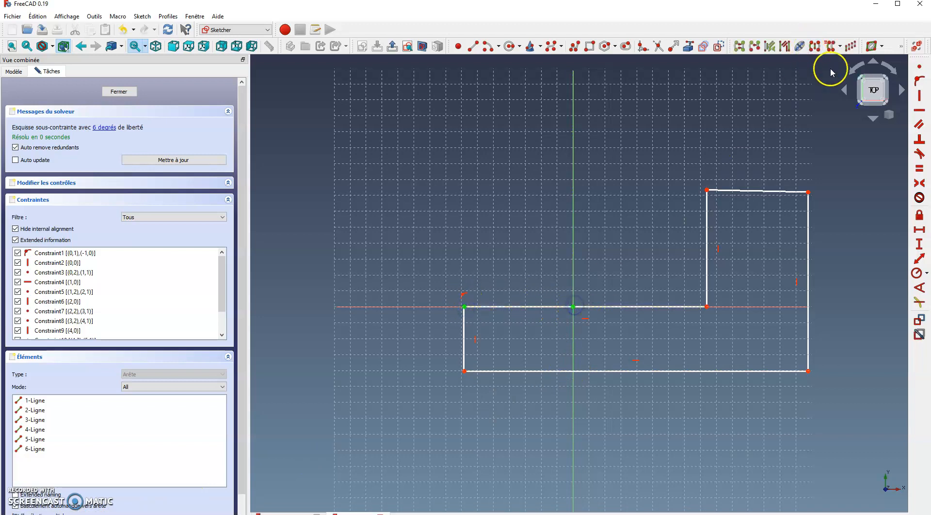
pyautogui.click(920, 231)
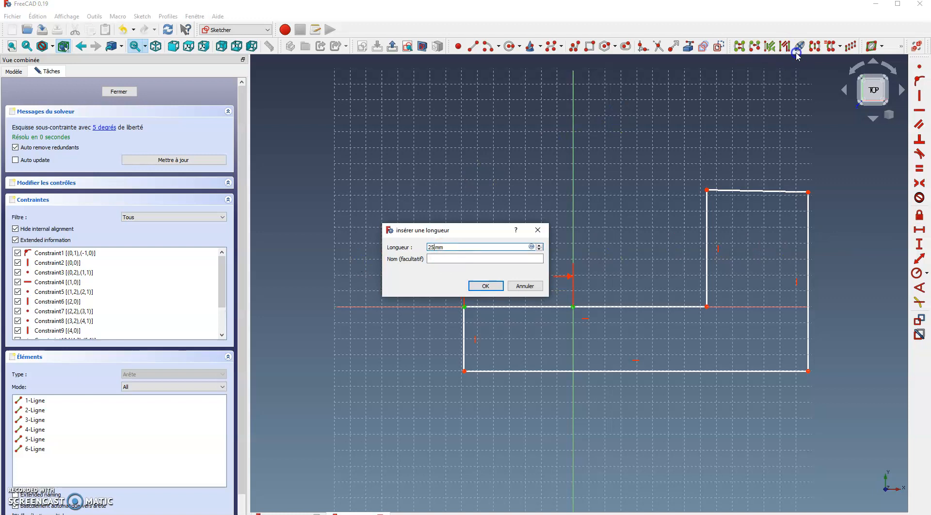
pyautogui.write('25')
pyautogui.press('Return')
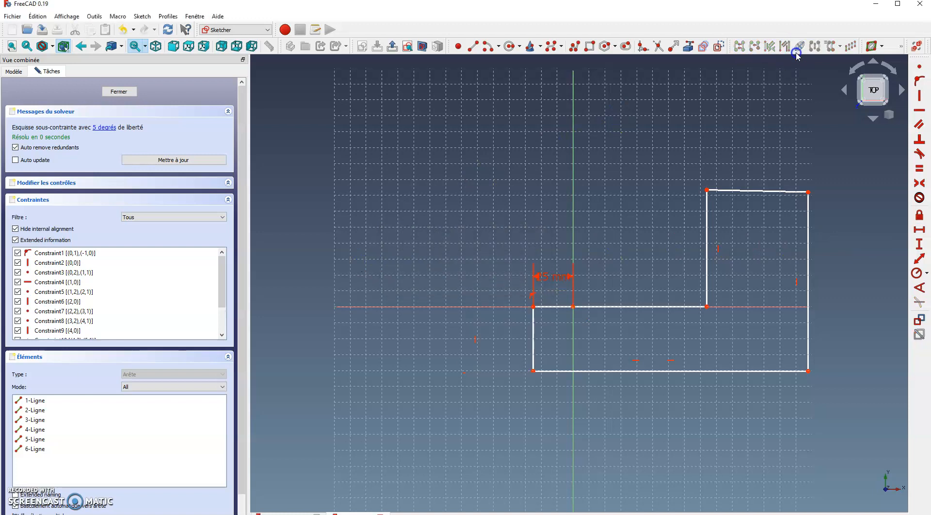
# Constrain the base's bottom edge to a horizontal length of 108 mm
pyautogui.click(708, 371)
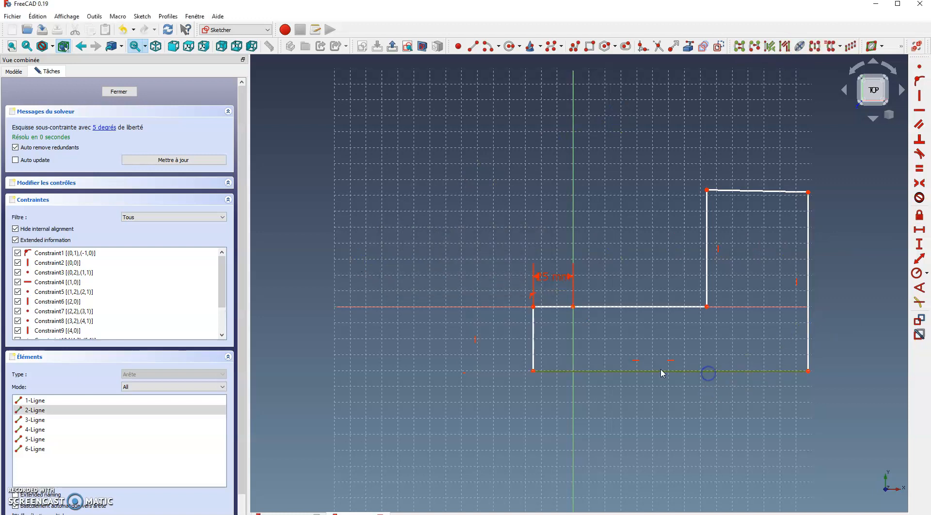
pyautogui.click(920, 231)
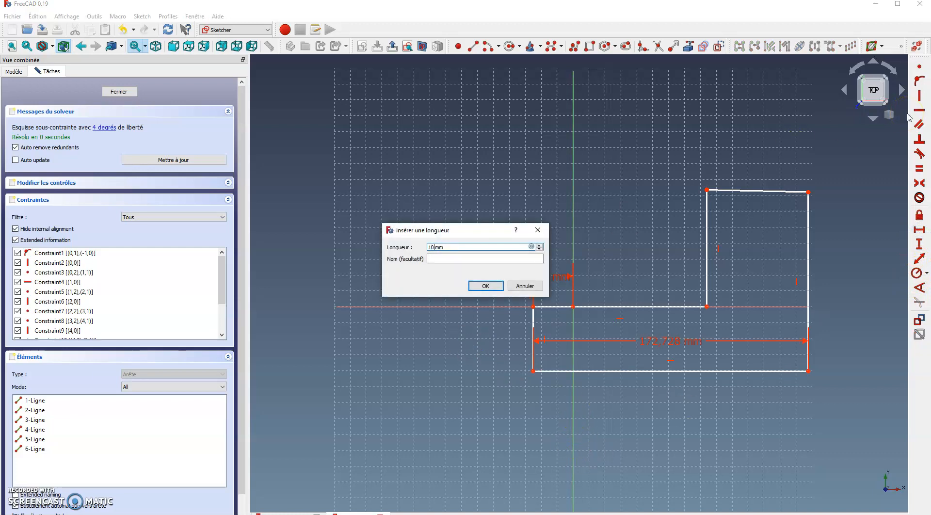
pyautogui.write('108')
pyautogui.click(486, 285)
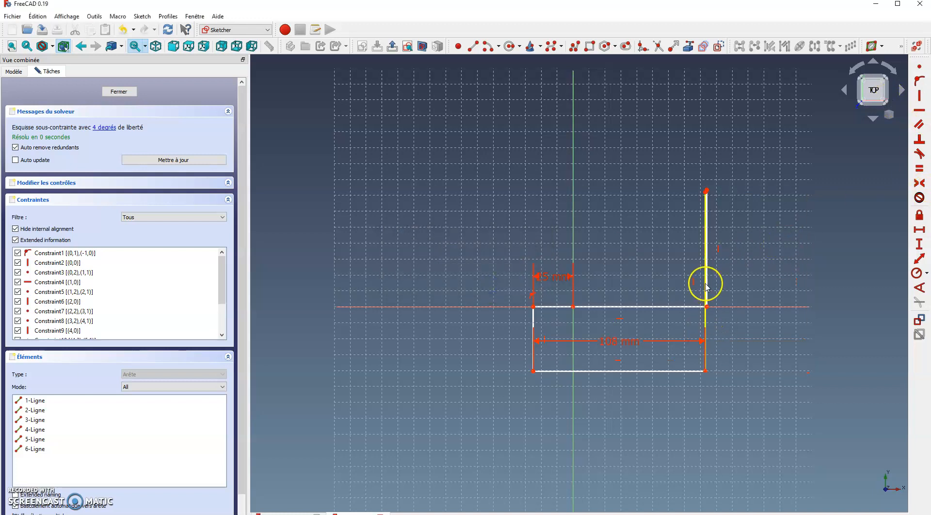
# Widen the upright again by moving its inner edge left, and constrain its top edge to be horizontal
pyautogui.moveTo(704, 308)
pyautogui.mouseDown()
pyautogui.moveTo(686, 307)
pyautogui.moveTo(711, 311)
pyautogui.mouseUp()
pyautogui.moveTo(705, 197); pyautogui.dragTo(650, 196)
pyautogui.click(679, 197)
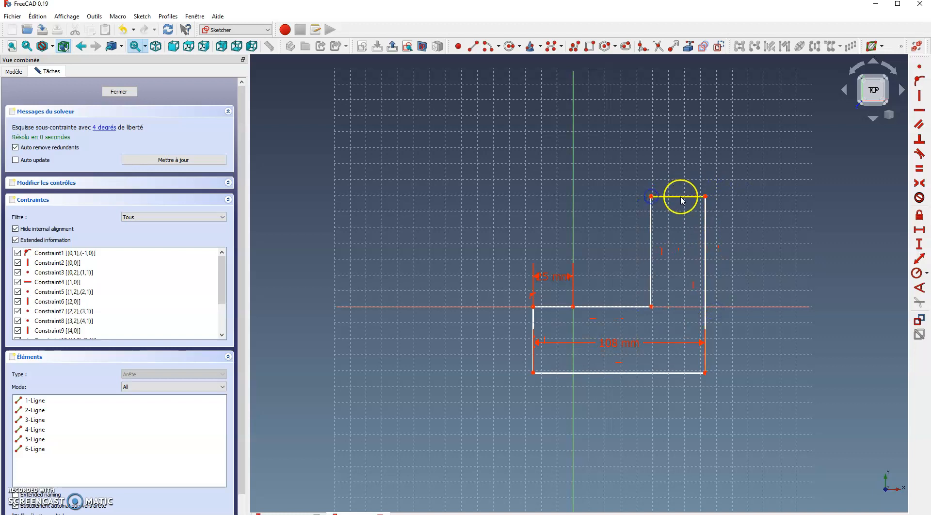
pyautogui.click(916, 108)
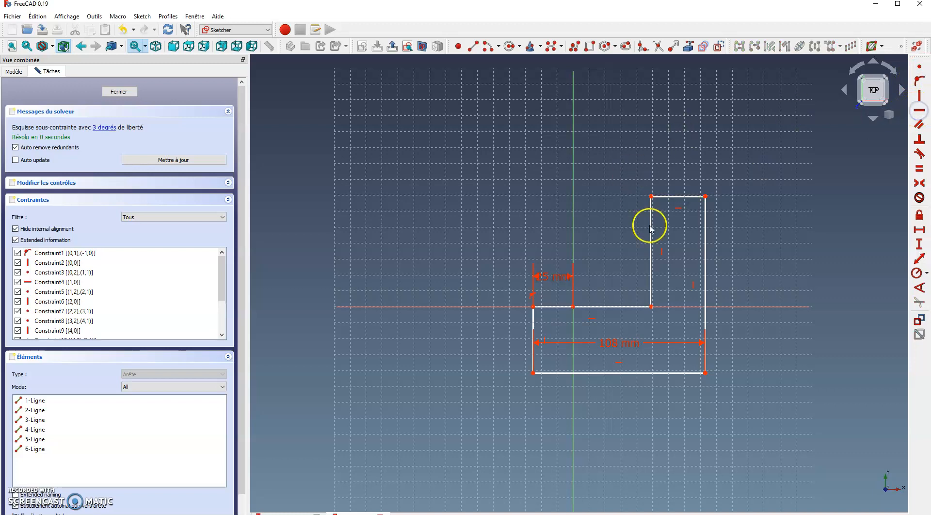
# Consult the reference drawing in Photos for the height dimensions, and return to the sketch in FreeCAD
pyautogui.click(705, 263)
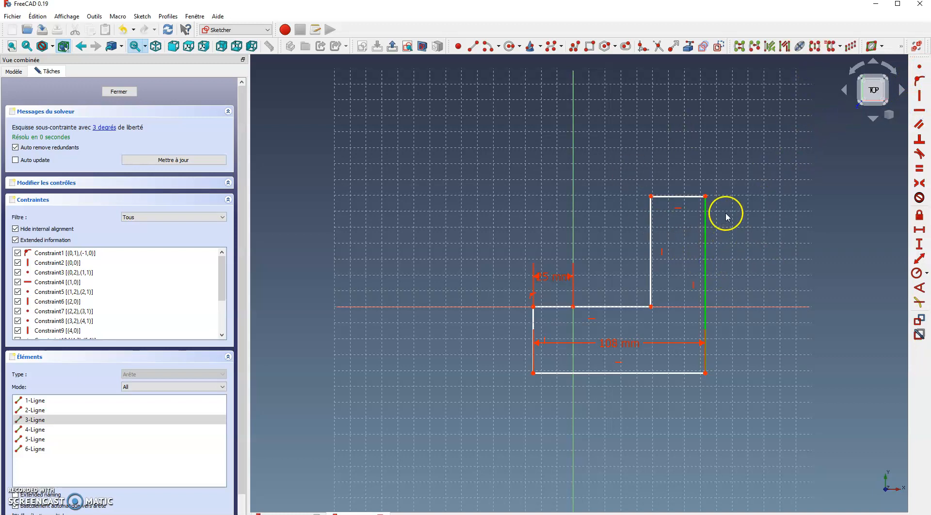
pyautogui.moveTo(360, 504)
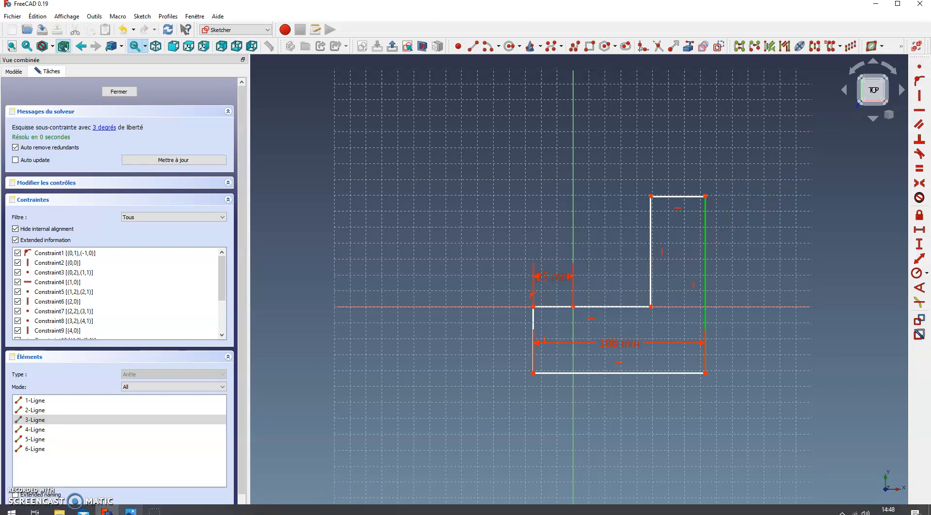
pyautogui.click(130, 511)
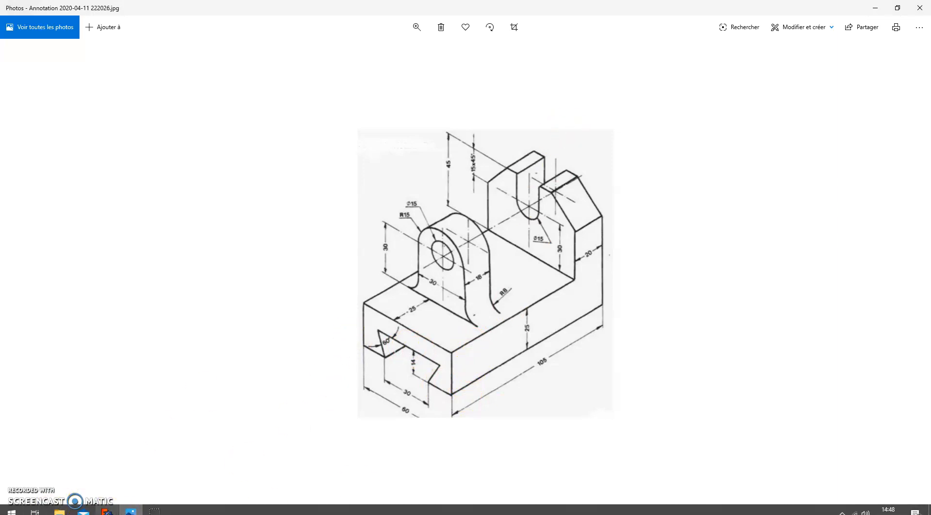
pyautogui.click(106, 509)
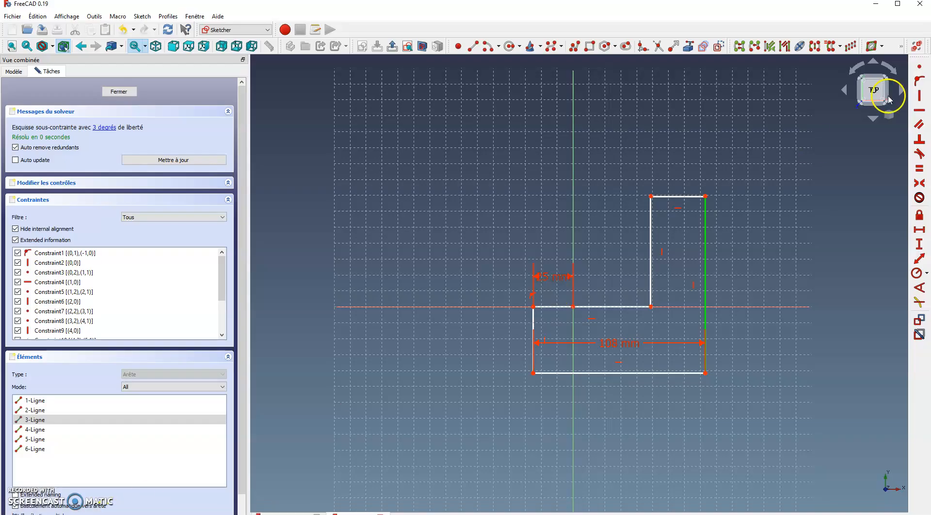
# Try to apply one vertical distance constraint to the left and right vertical edges together
pyautogui.click(533, 338)
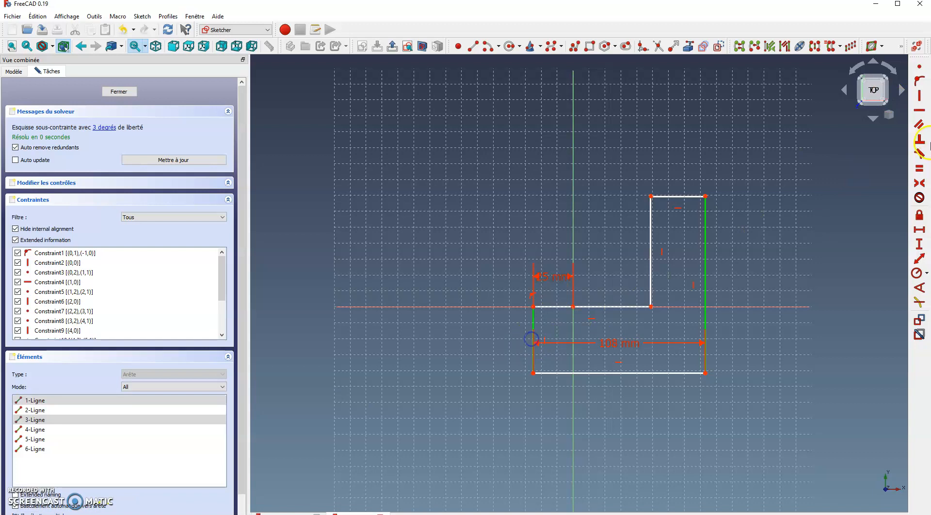
pyautogui.click(919, 245)
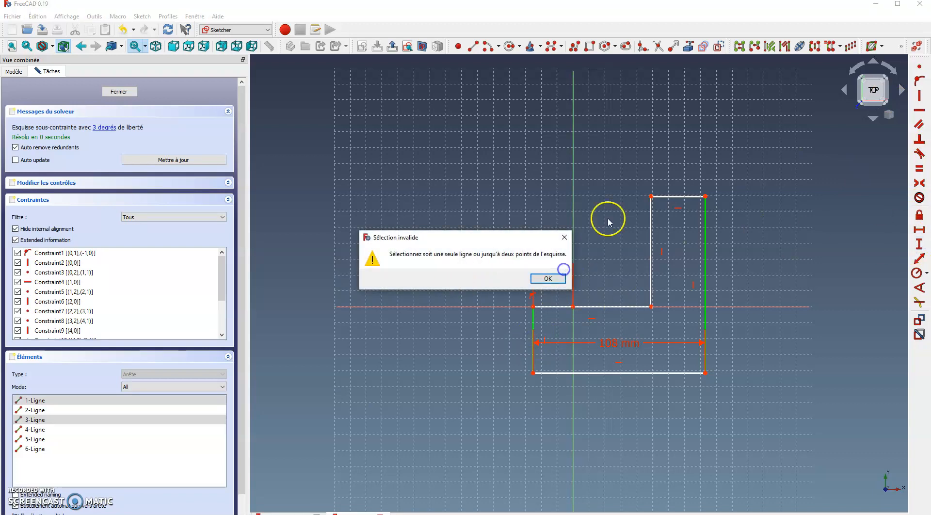
pyautogui.click(548, 278)
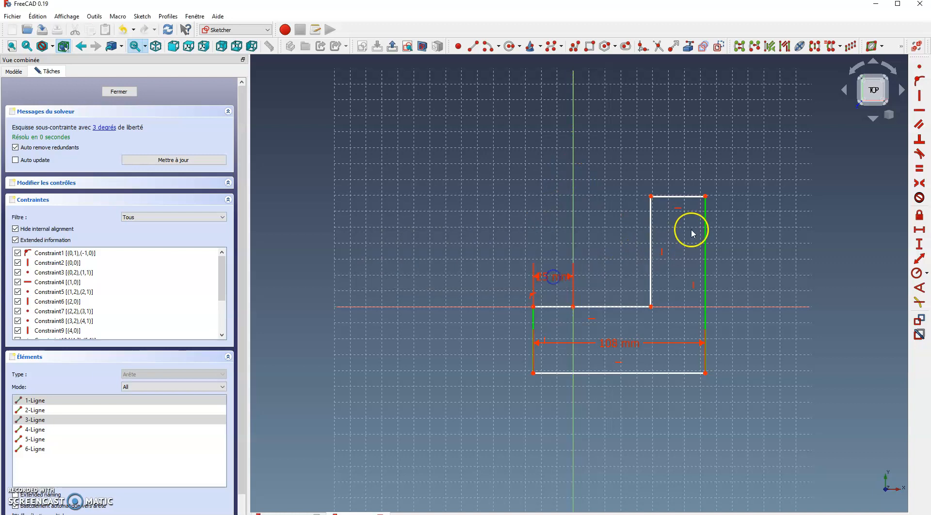
pyautogui.click(497, 213)
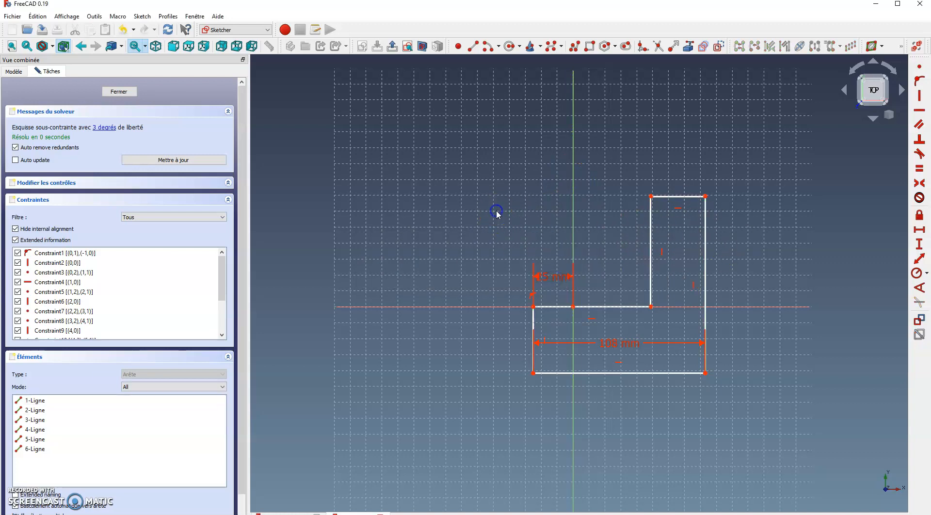
# Constrain the base's left edge to a vertical length of 25 mm
pyautogui.click(533, 320)
pyautogui.click(919, 244)
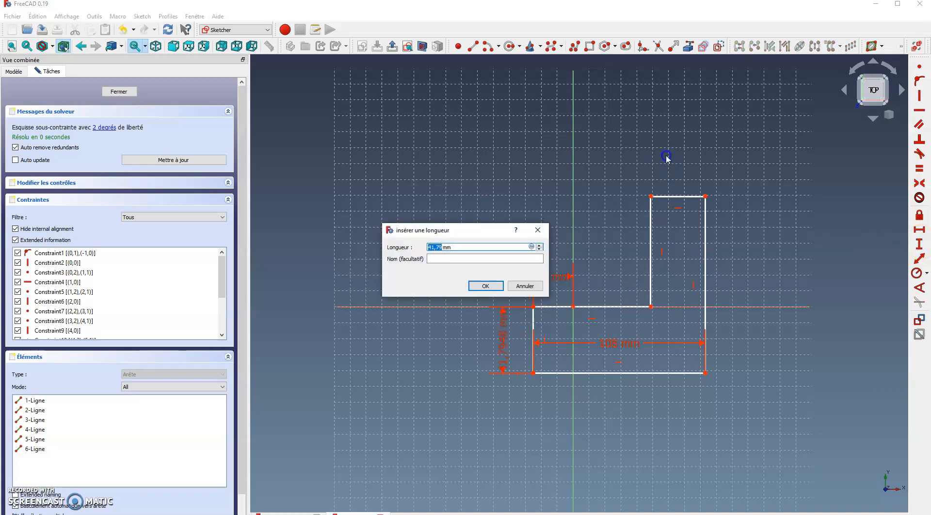
pyautogui.write('25')
pyautogui.press('Return')
# Constrain the profile's full-height right edge to a vertical length of 70 mm
pyautogui.click(678, 291)
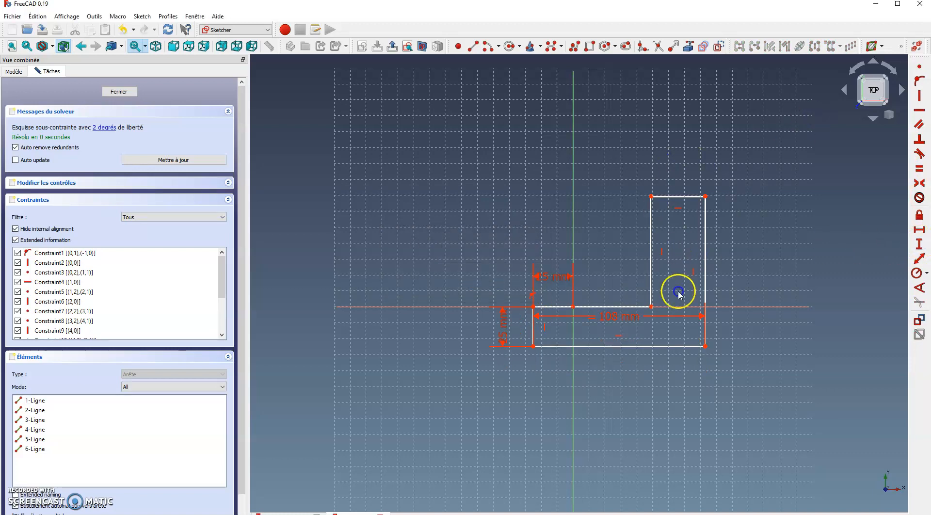
pyautogui.click(705, 246)
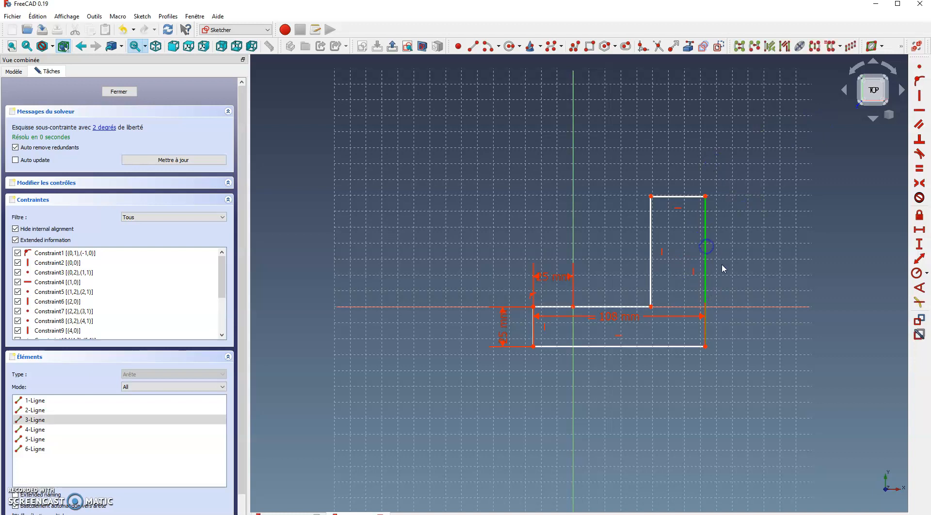
pyautogui.click(919, 245)
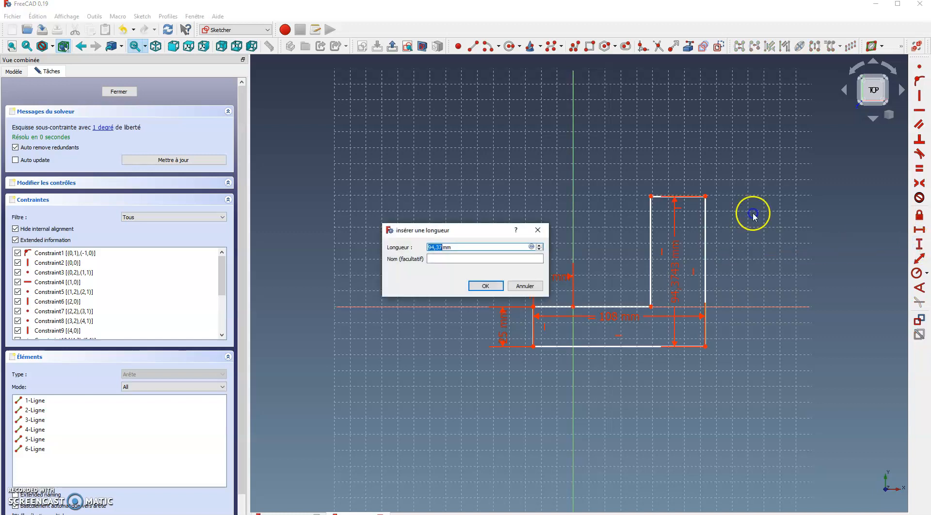
pyautogui.write('70')
pyautogui.press('Return')
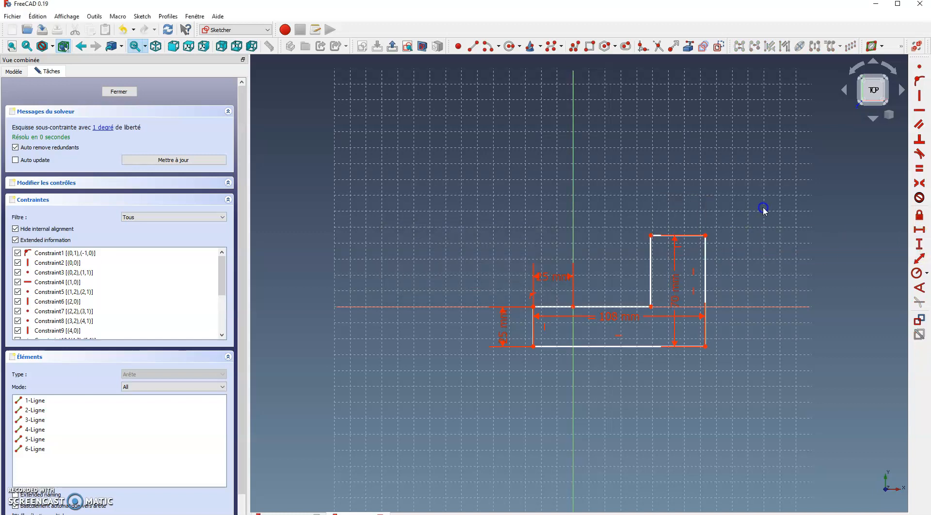
# Check the upright's thickness in the reference drawing in Photos, and constrain its top edge in FreeCAD to a horizontal length of 20 mm
pyautogui.click(676, 236)
pyautogui.click(129, 510)
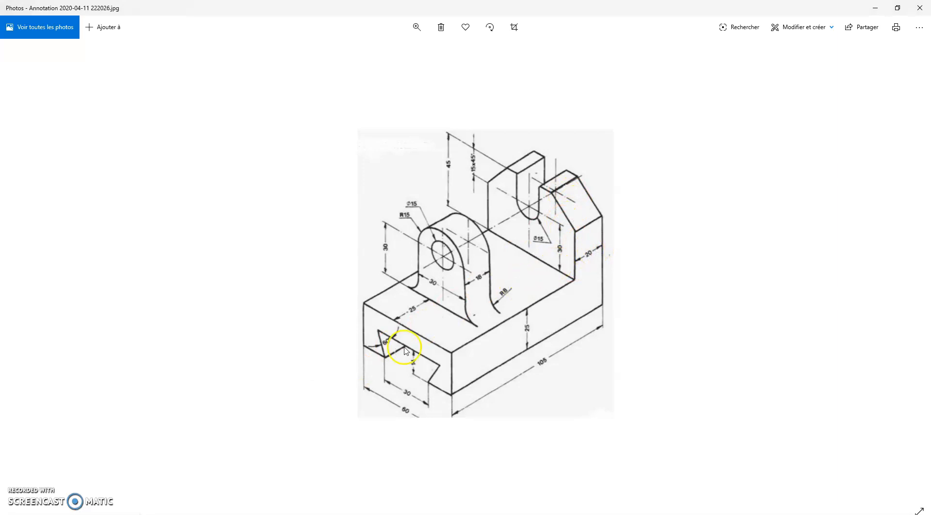
pyautogui.click(105, 511)
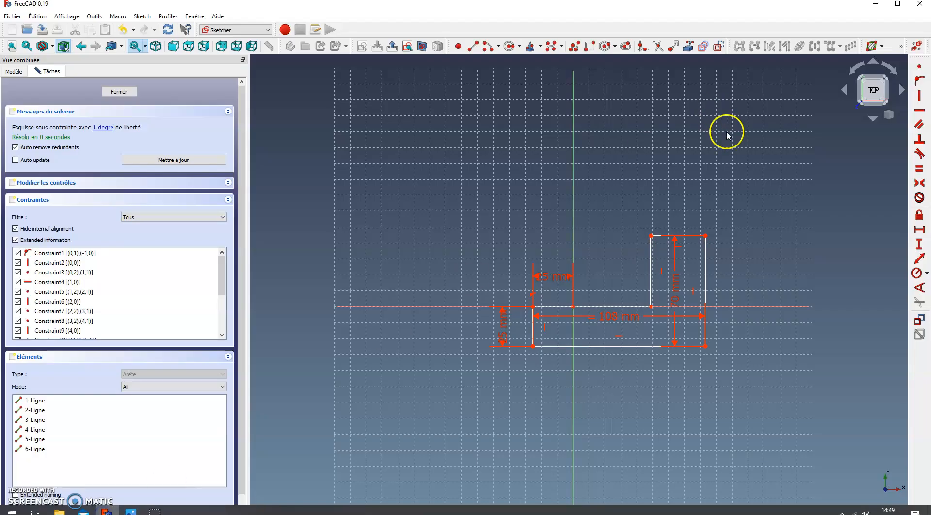
pyautogui.click(684, 236)
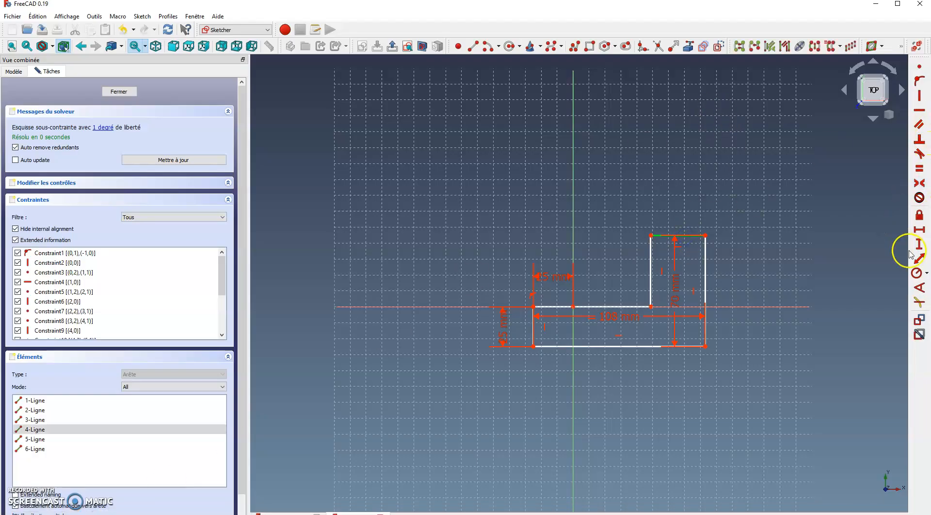
pyautogui.click(920, 232)
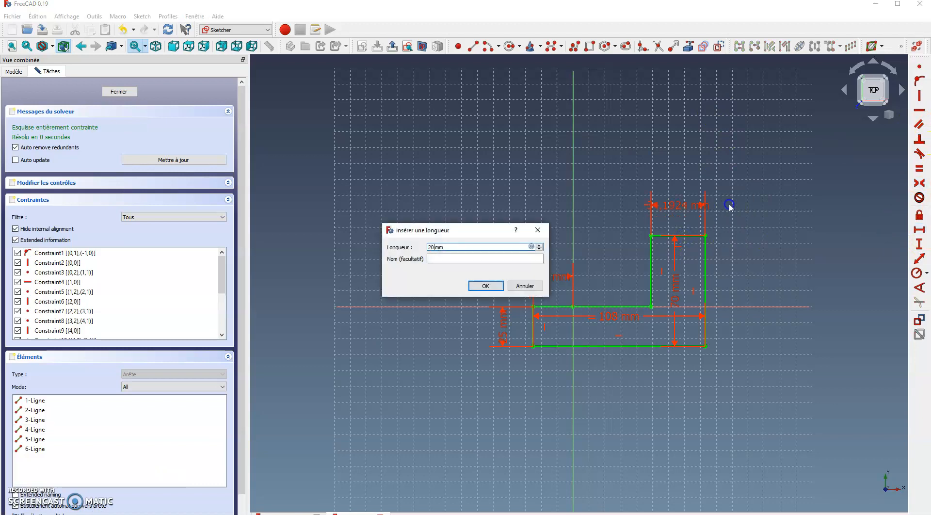
pyautogui.press('Return')
# Move the 20 mm, 70 mm and both 25 mm dimension labels outward, clear of the L-shaped profile
pyautogui.moveTo(731, 208); pyautogui.dragTo(764, 178)
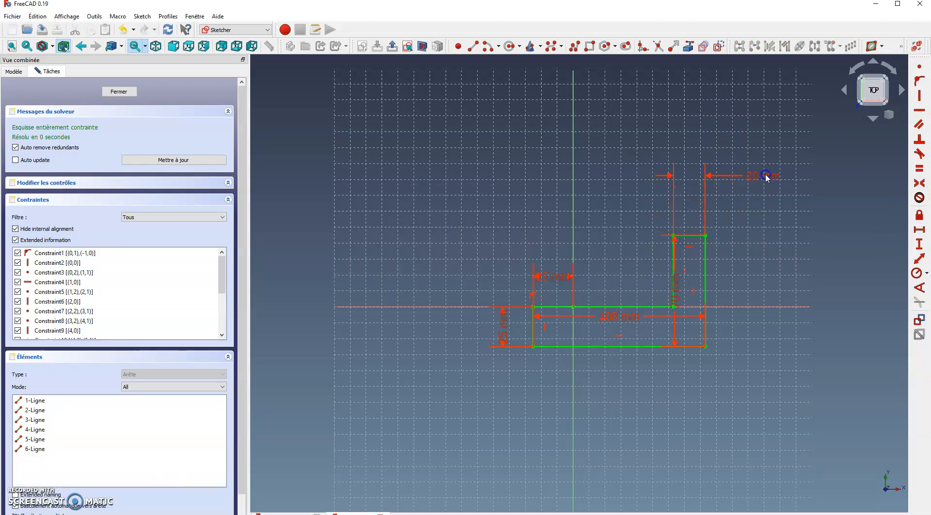
pyautogui.moveTo(675, 290); pyautogui.dragTo(767, 287)
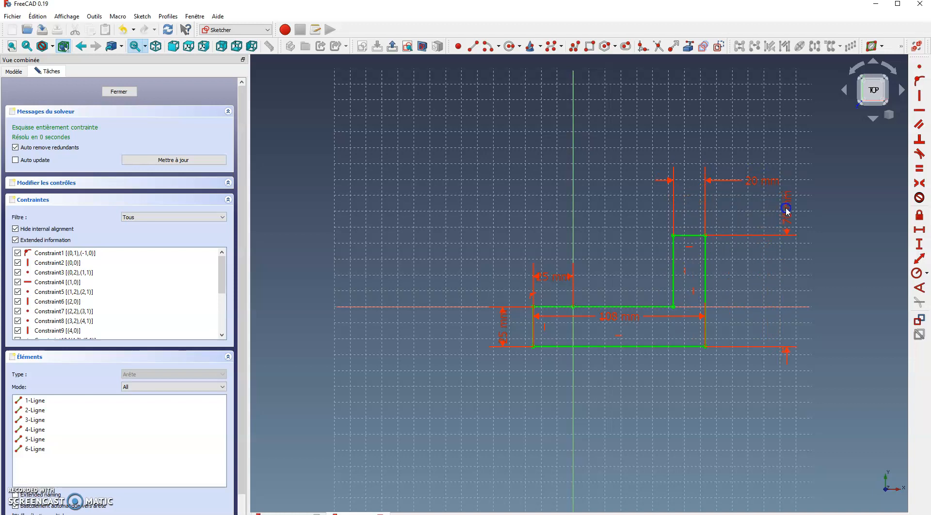
pyautogui.moveTo(545, 274)
pyautogui.mouseDown()
pyautogui.moveTo(485, 226)
pyautogui.moveTo(465, 257)
pyautogui.mouseUp()
pyautogui.moveTo(503, 337)
pyautogui.mouseDown()
pyautogui.moveTo(488, 415)
pyautogui.moveTo(508, 404)
pyautogui.mouseUp()
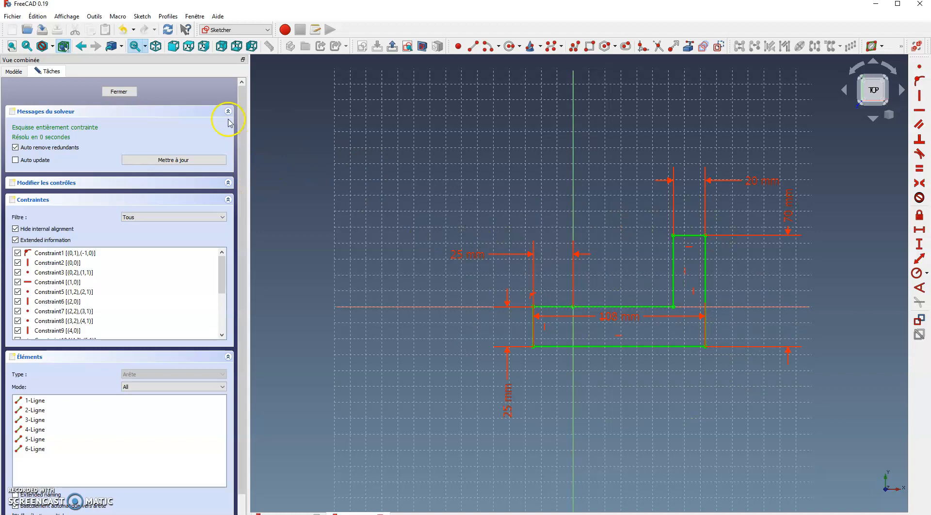
# Close the L-shaped profile sketch and pad it to a length of 60 mm
pyautogui.click(120, 92)
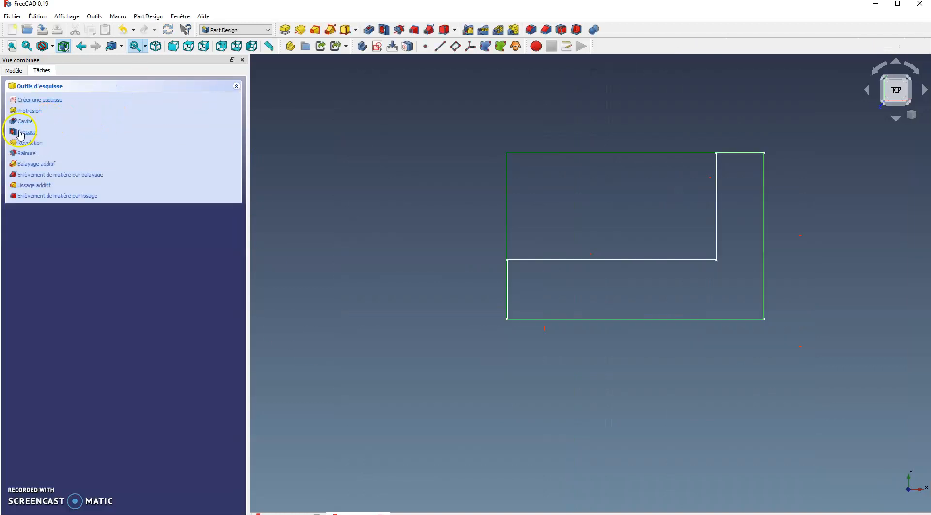
pyautogui.click(33, 113)
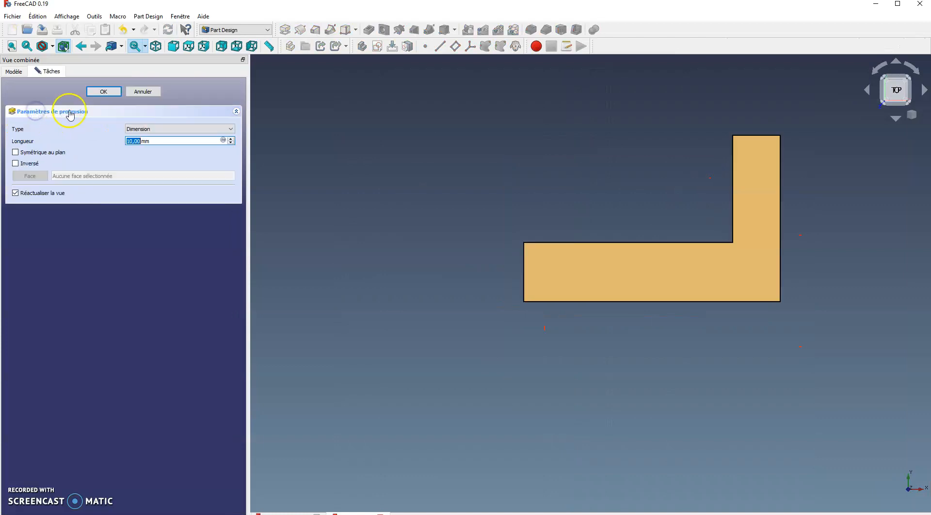
pyautogui.moveTo(473, 249); pyautogui.dragTo(507, 341, button='middle')
pyautogui.click(155, 140)
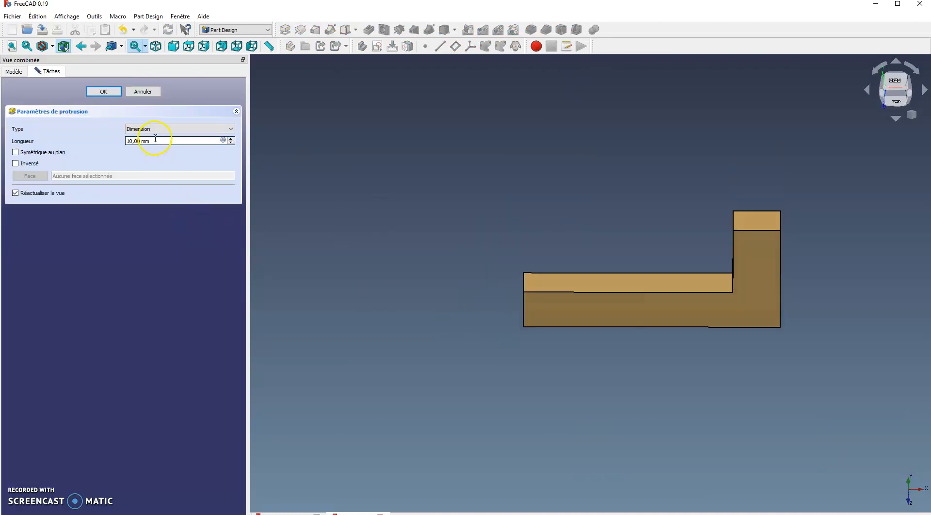
pyautogui.write('60')
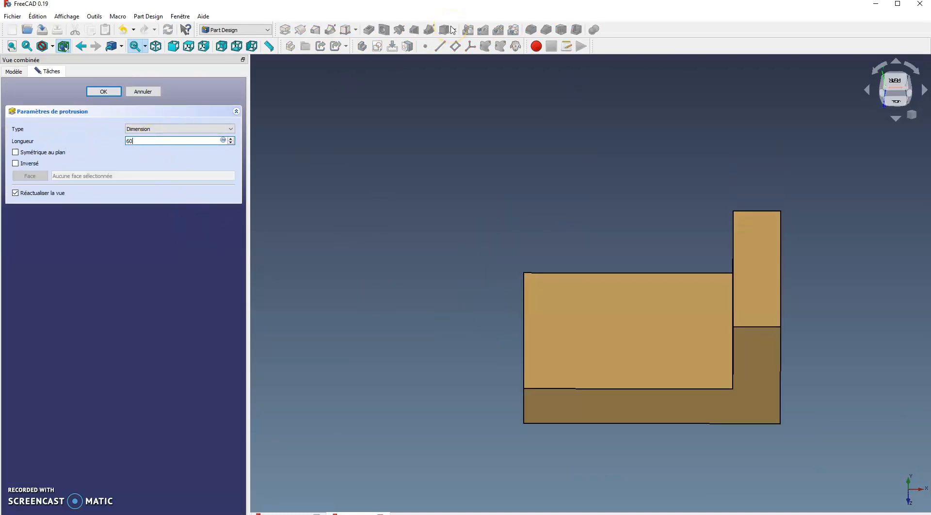
pyautogui.press('Return')
pyautogui.moveTo(502, 217); pyautogui.dragTo(362, 270, button='middle')
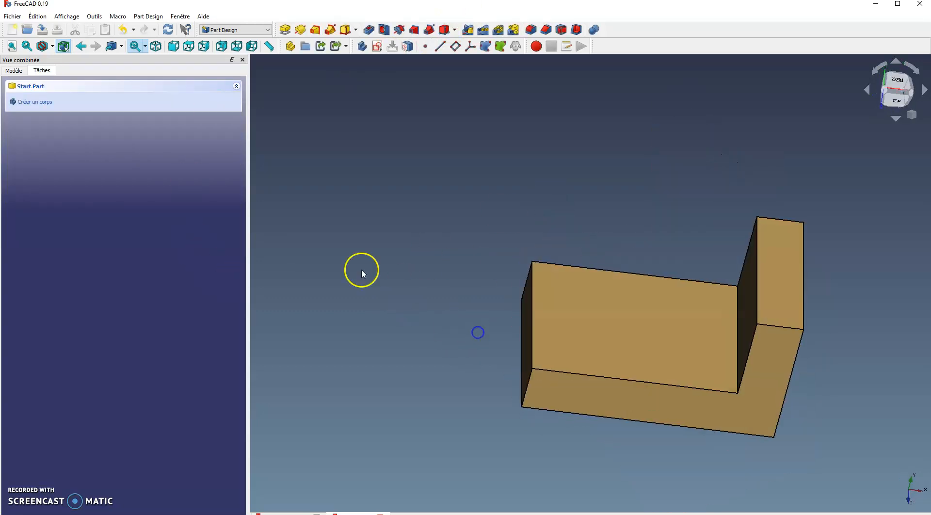
# Edit the existing pad to make it symmetric about the sketch plane
pyautogui.click(13, 73)
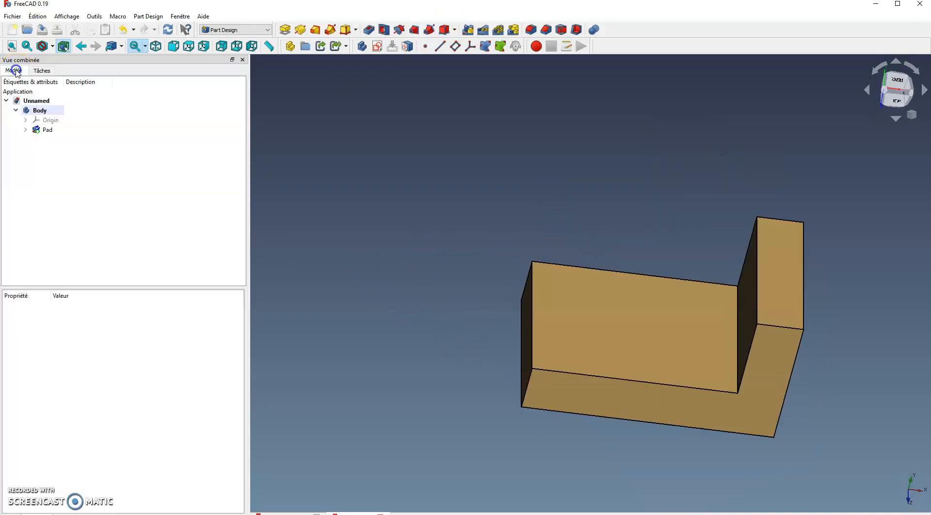
pyautogui.doubleClick(37, 131)
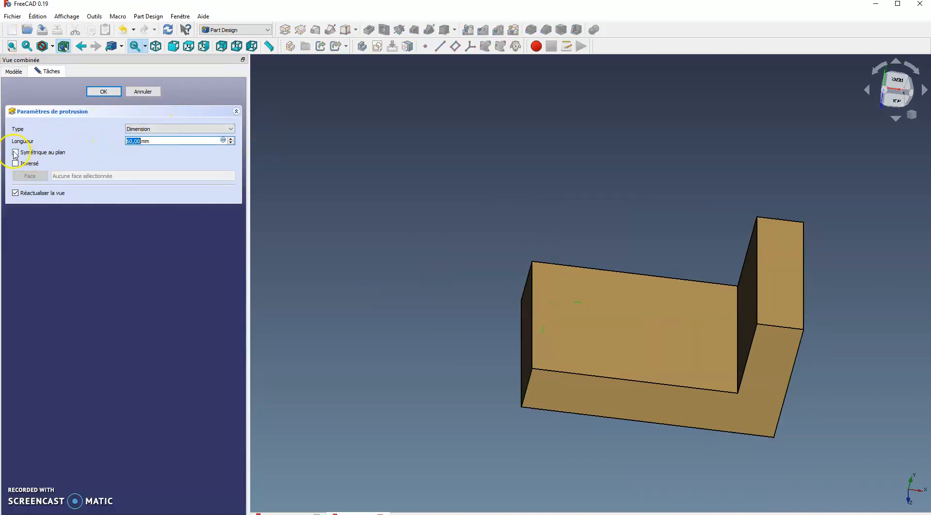
pyautogui.click(16, 153)
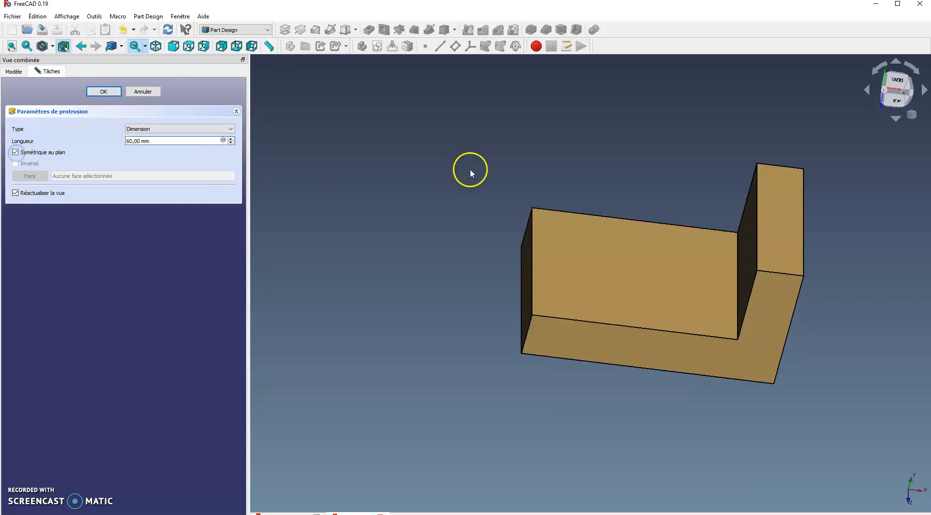
pyautogui.click(103, 91)
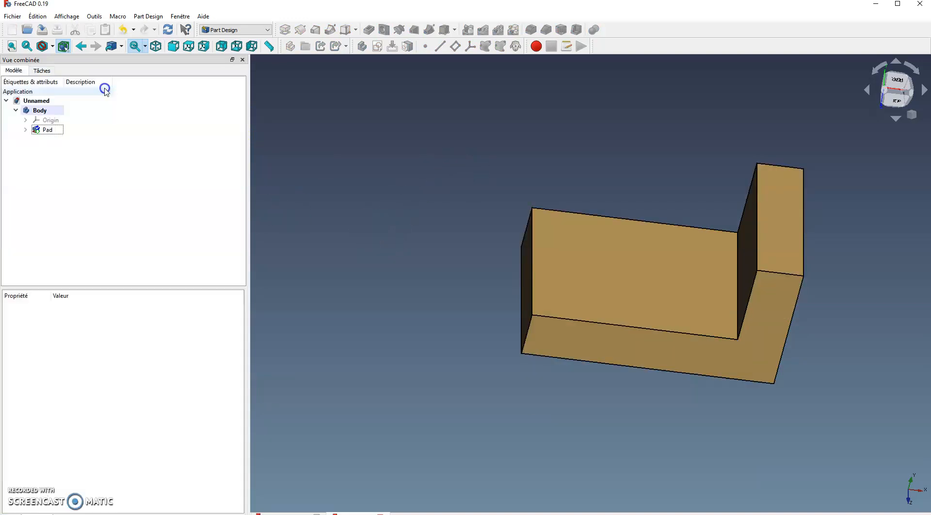
# Create a new sketch in the body on the YZ base plane
pyautogui.moveTo(494, 253); pyautogui.dragTo(728, 244)
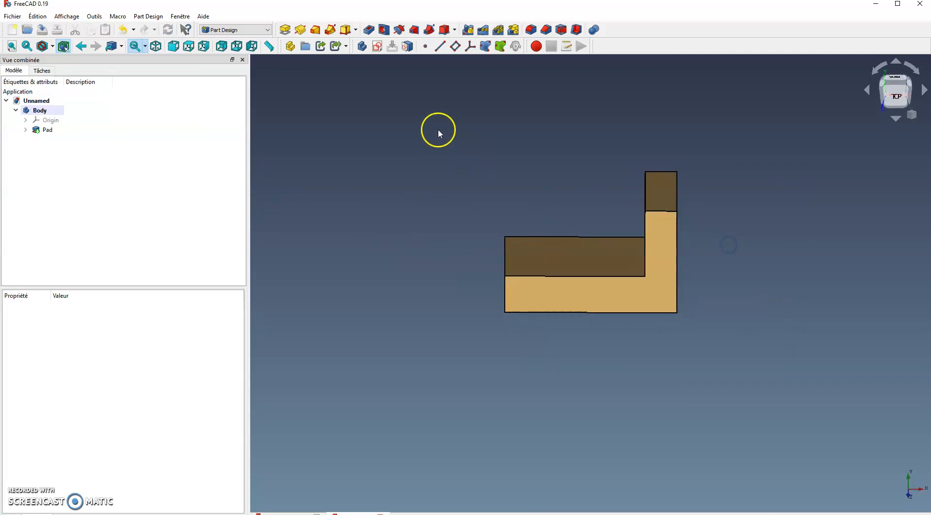
pyautogui.click(37, 101)
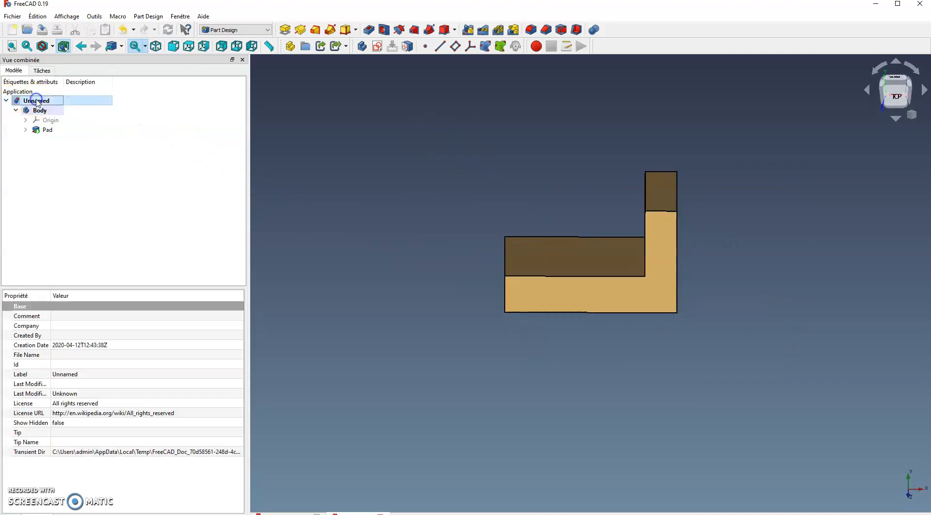
pyautogui.click(40, 111)
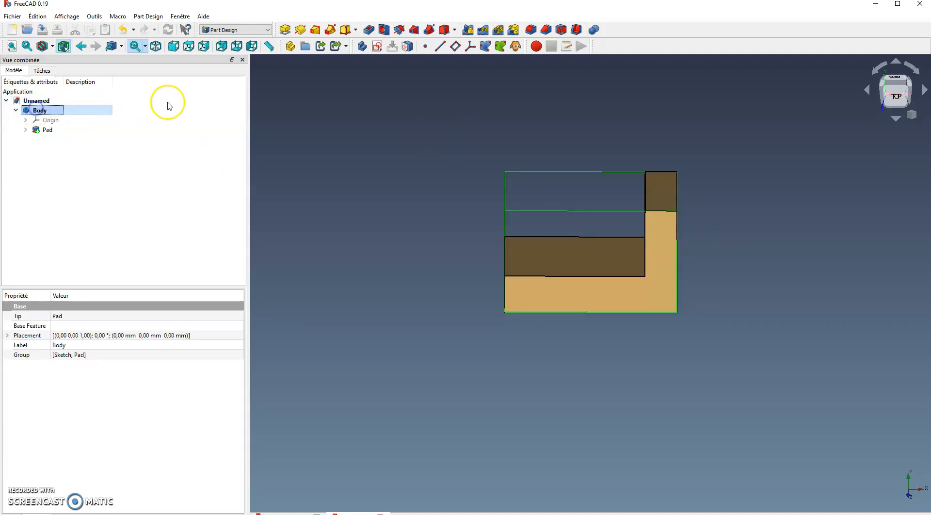
pyautogui.click(379, 46)
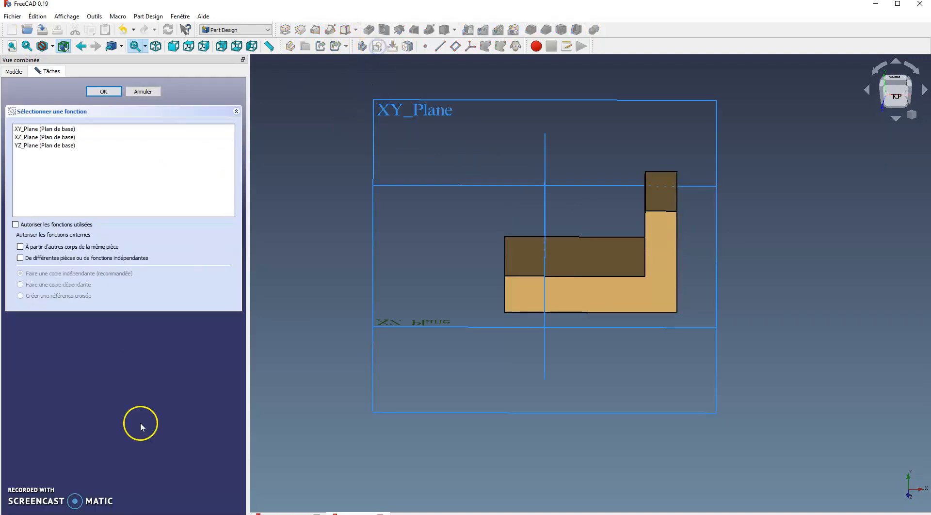
pyautogui.press('0')
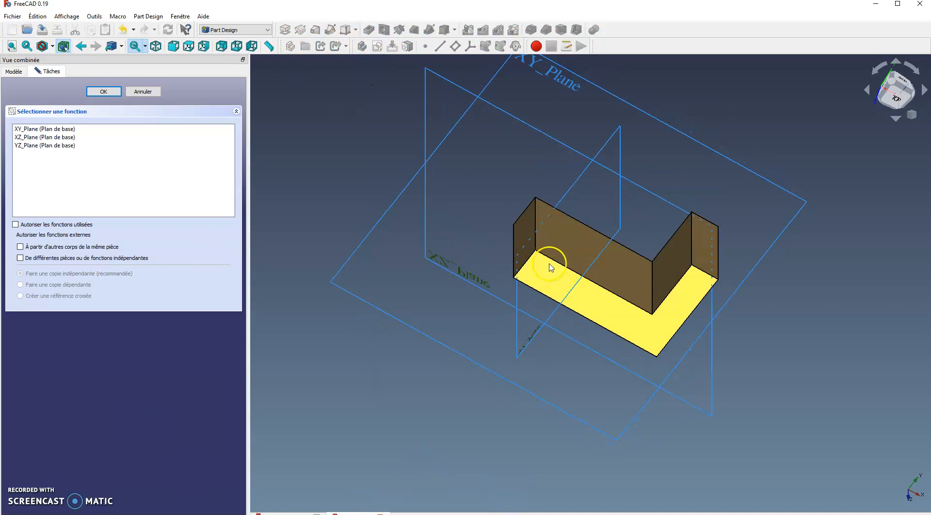
pyautogui.click(621, 216)
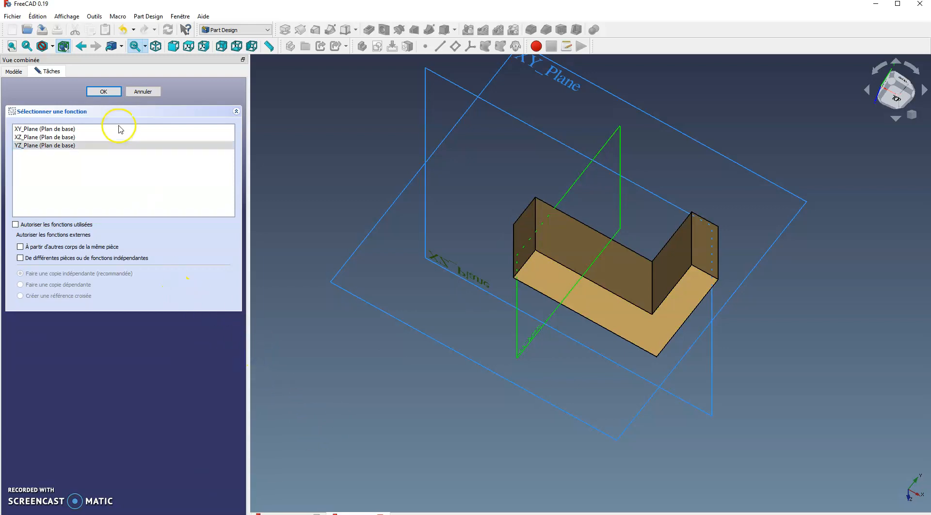
pyautogui.click(116, 91)
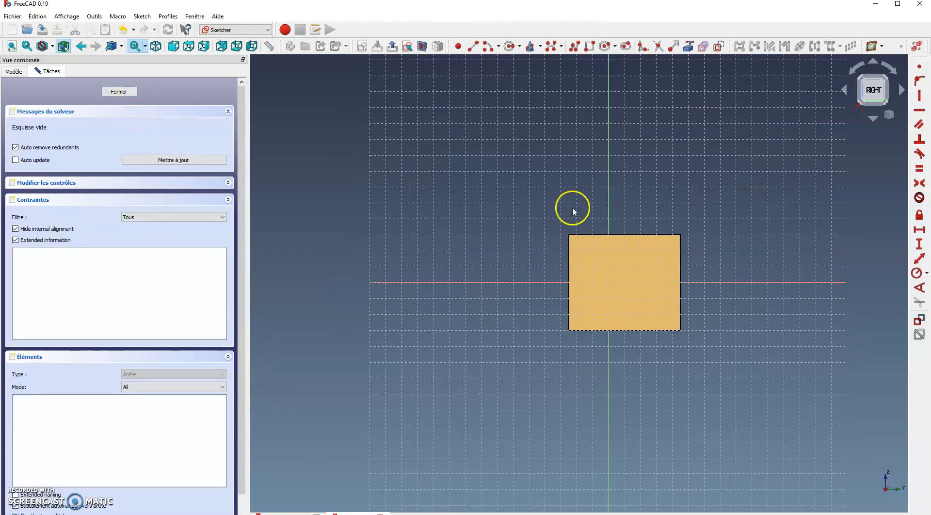
# Display the solid in wireframe mode (Filaire), seen from the right, perpendicular to the YZ sketch
pyautogui.click(156, 47)
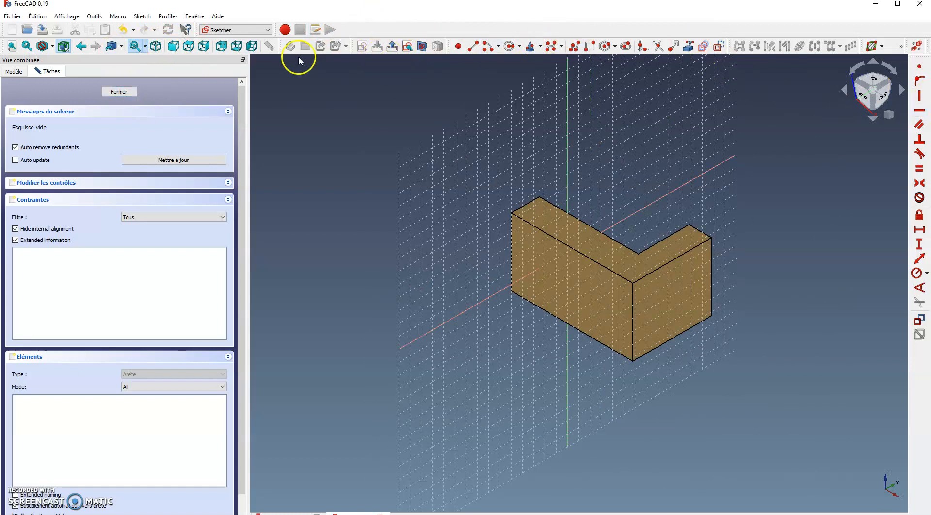
pyautogui.click(173, 47)
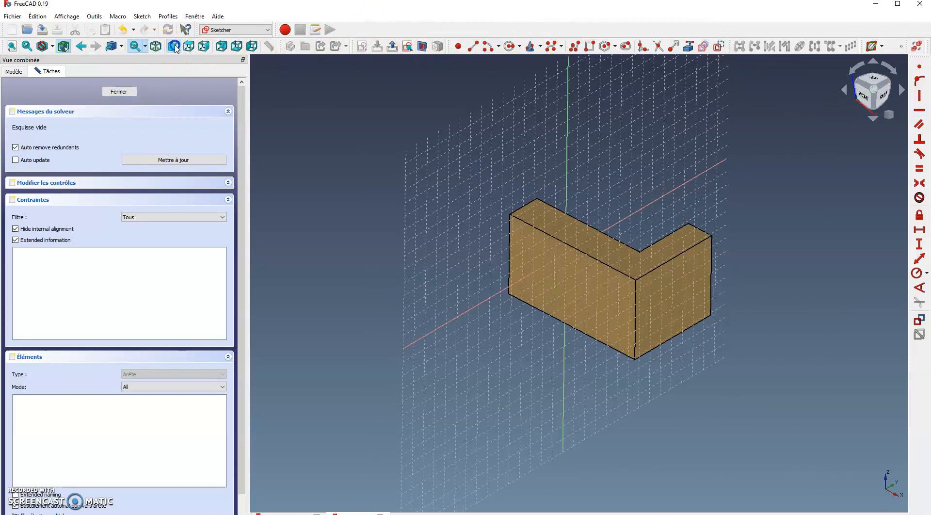
pyautogui.click(203, 47)
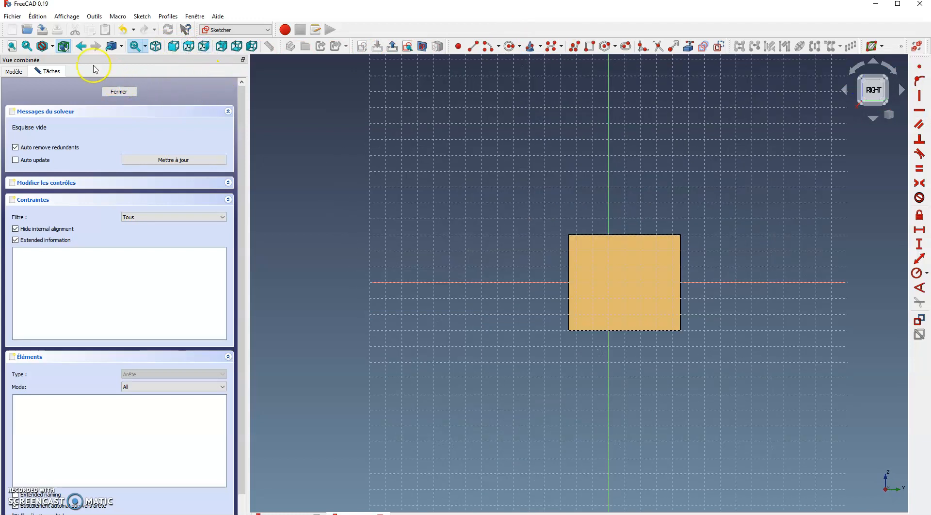
pyautogui.click(53, 46)
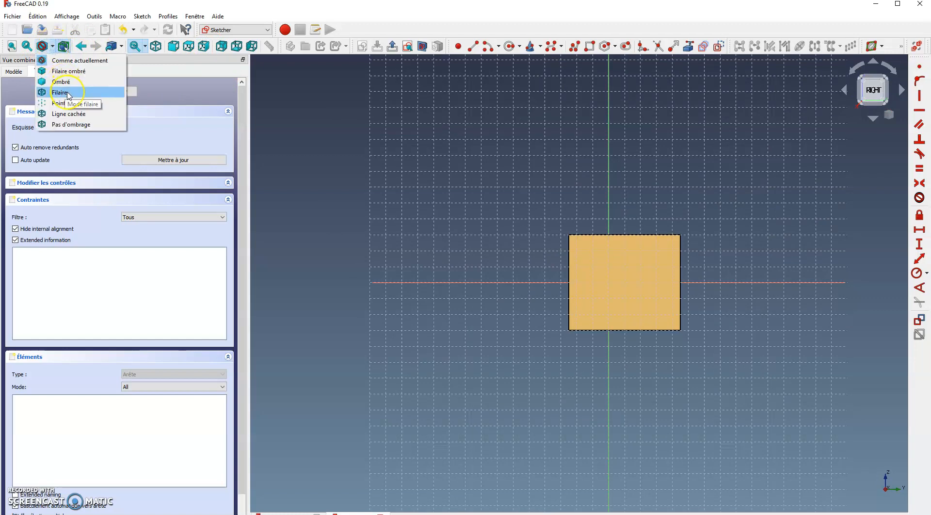
pyautogui.click(60, 92)
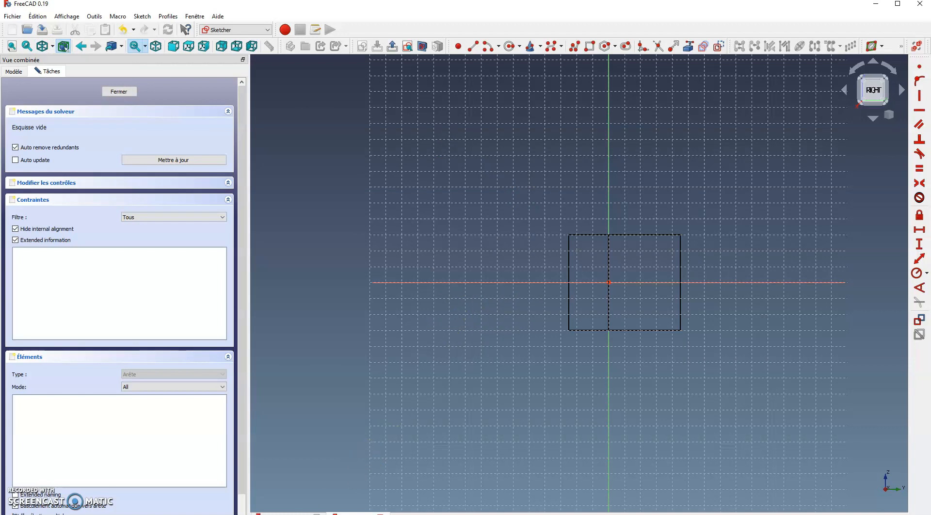
# Consult the reference drawing in Photos for the rounded lug's dimensions, and return to the empty YZ sketch in FreeCAD
pyautogui.moveTo(201, 513)
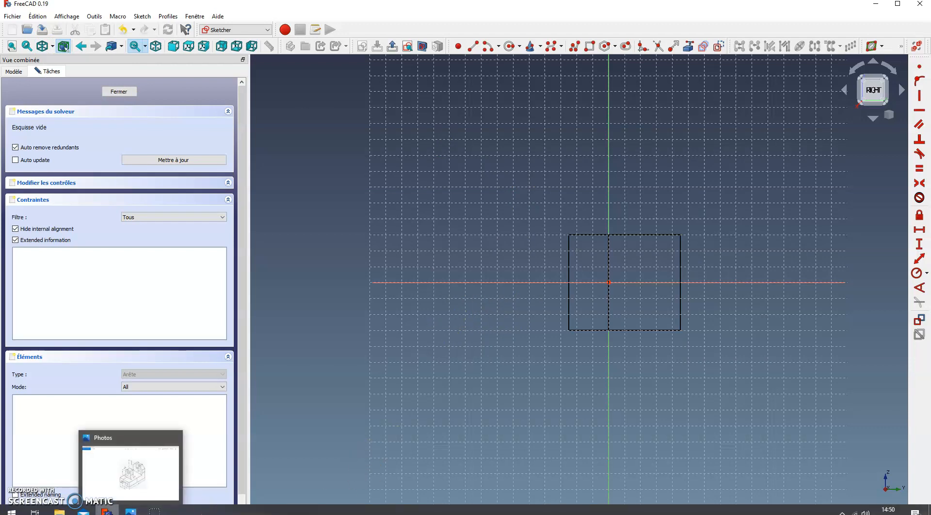
pyautogui.click(130, 510)
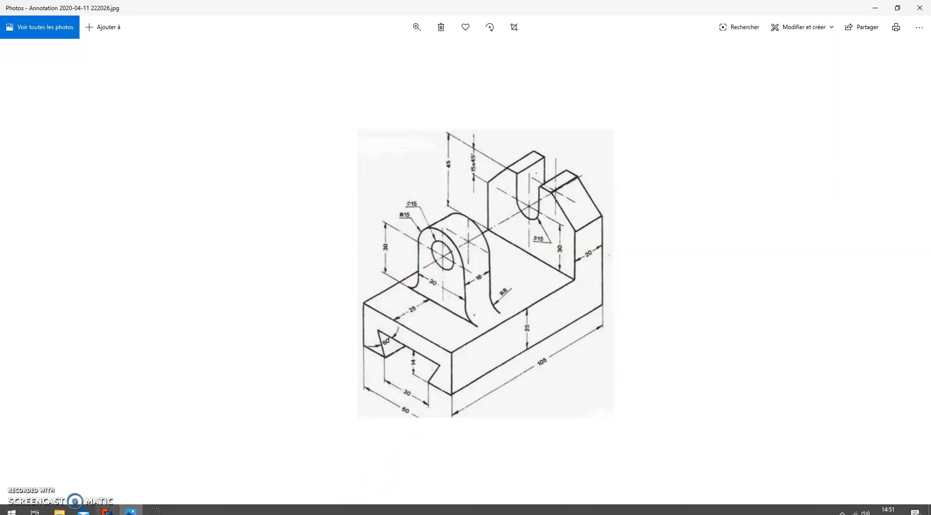
pyautogui.click(108, 510)
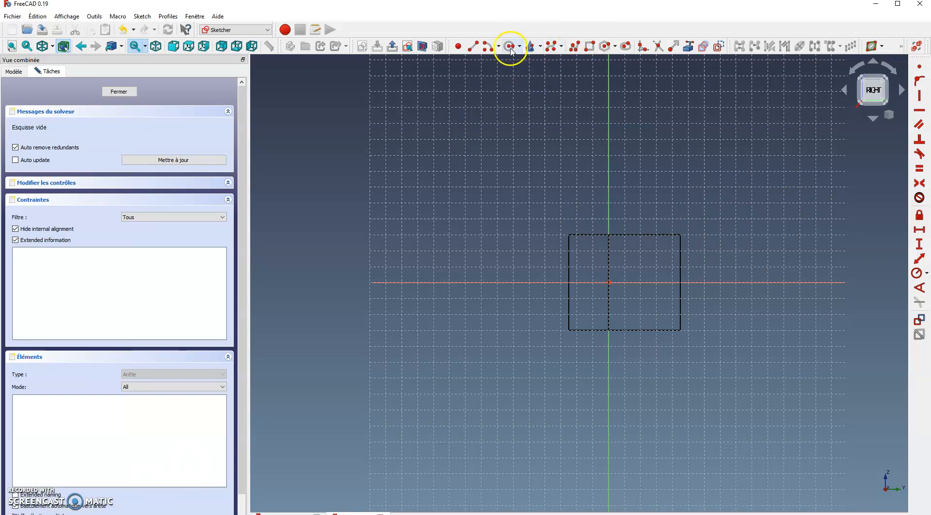
# Sketch an arc of about 15 mm radius, centred on the horizontal axis and bulging away from the vertical axis
pyautogui.click(483, 50)
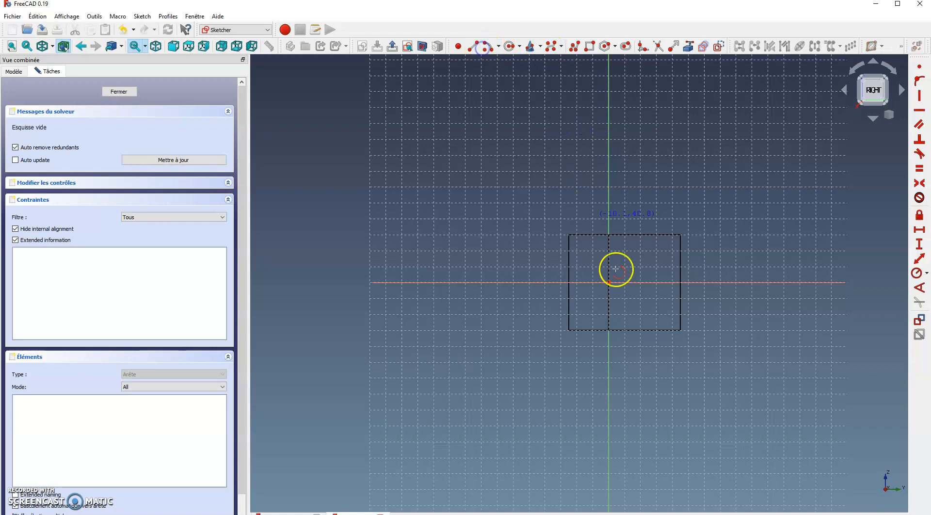
pyautogui.click(650, 284)
pyautogui.click(651, 258)
pyautogui.click(665, 311)
pyautogui.click(654, 307)
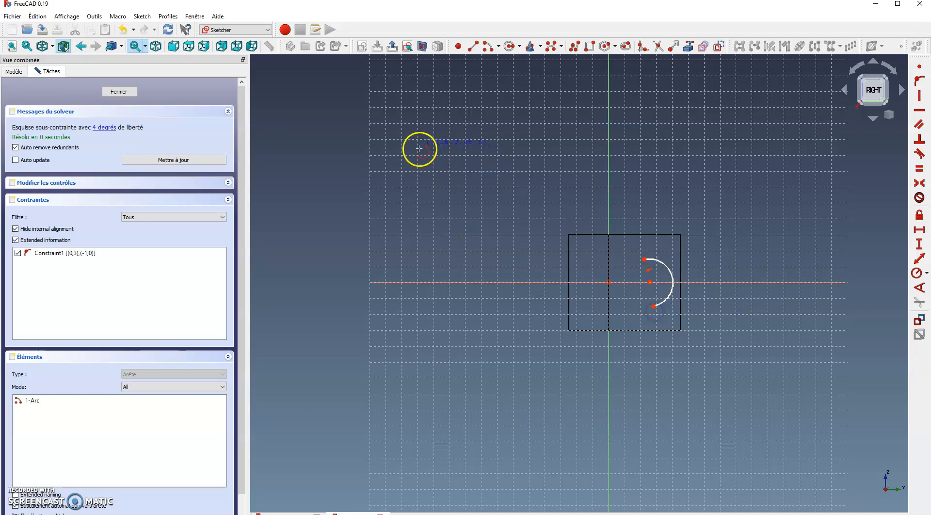
# Close the lug profile with three connected lines, starting tangent from the arc's upper end and finishing at its lower end
pyautogui.scroll(5, 647, 226)
pyautogui.moveTo(691, 278)
pyautogui.mouseDown(button='middle')
pyautogui.moveTo(683, 37)
pyautogui.moveTo(676, 95)
pyautogui.mouseUp(button='middle')
pyautogui.click(473, 47)
pyautogui.click(626, 151)
pyautogui.click(521, 173)
pyautogui.click(552, 326)
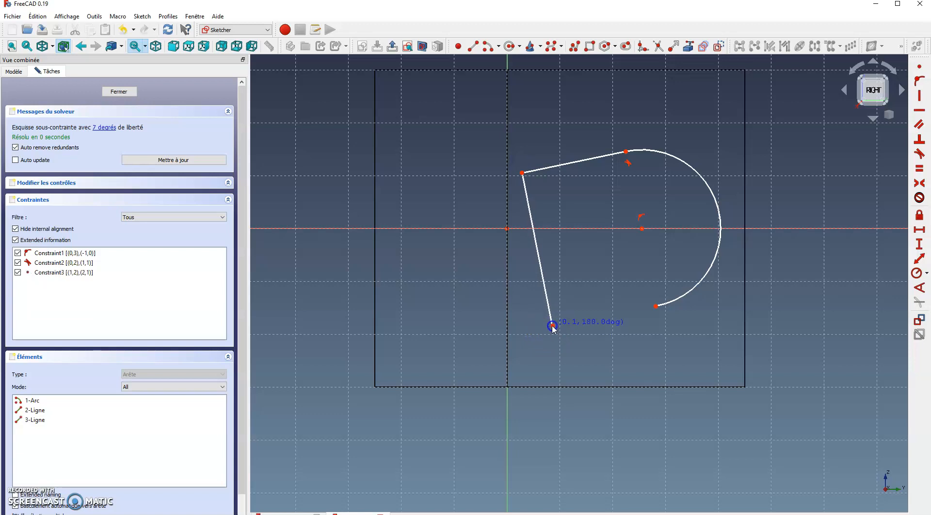
pyautogui.click(654, 307)
pyautogui.rightClick(433, 143)
# Constrain the profile's two corner points opposite the arc onto the sketch's vertical axis
pyautogui.click(522, 172)
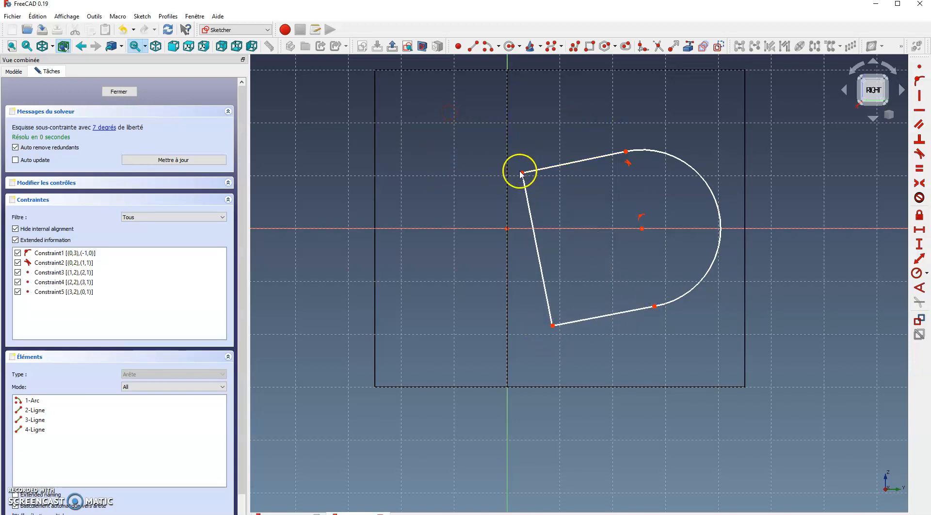
pyautogui.moveTo(523, 173)
pyautogui.mouseDown()
pyautogui.moveTo(534, 117)
pyautogui.moveTo(561, 131)
pyautogui.moveTo(560, 147)
pyautogui.mouseUp()
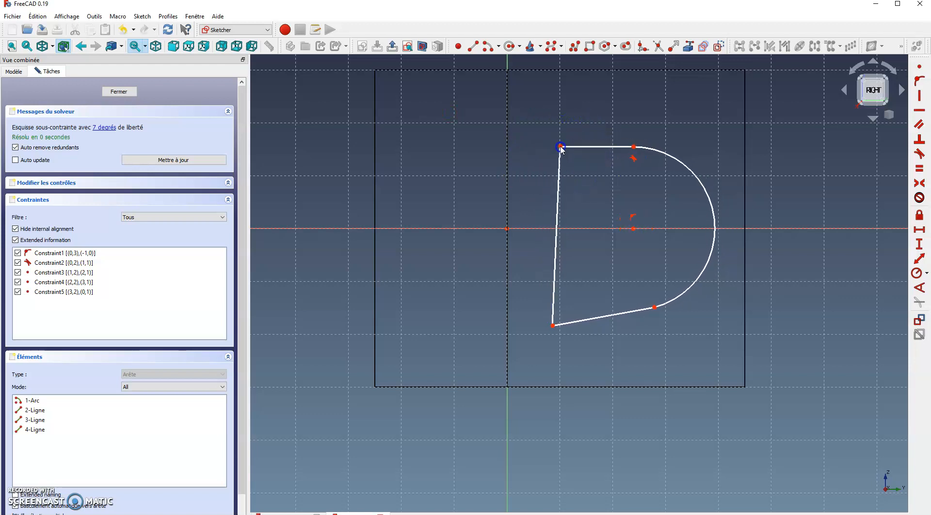
pyautogui.click(509, 139)
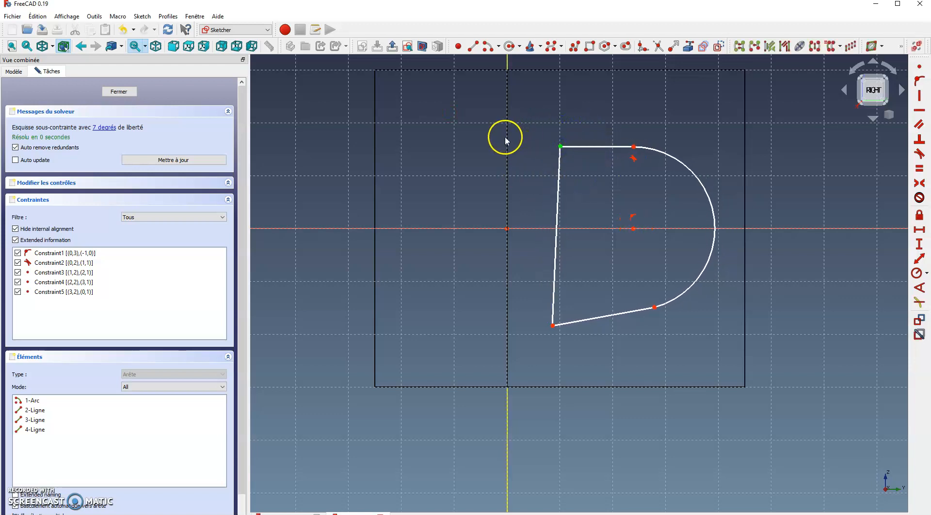
pyautogui.click(919, 81)
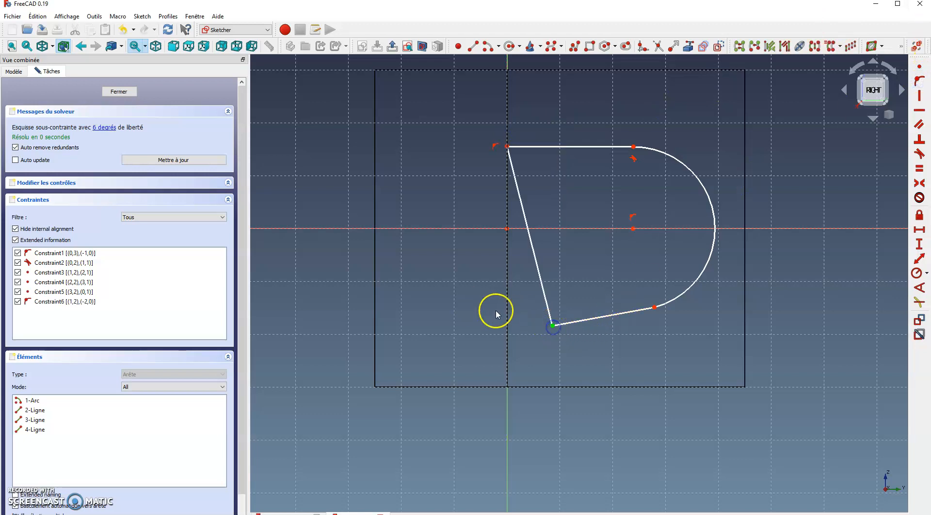
pyautogui.click(507, 414)
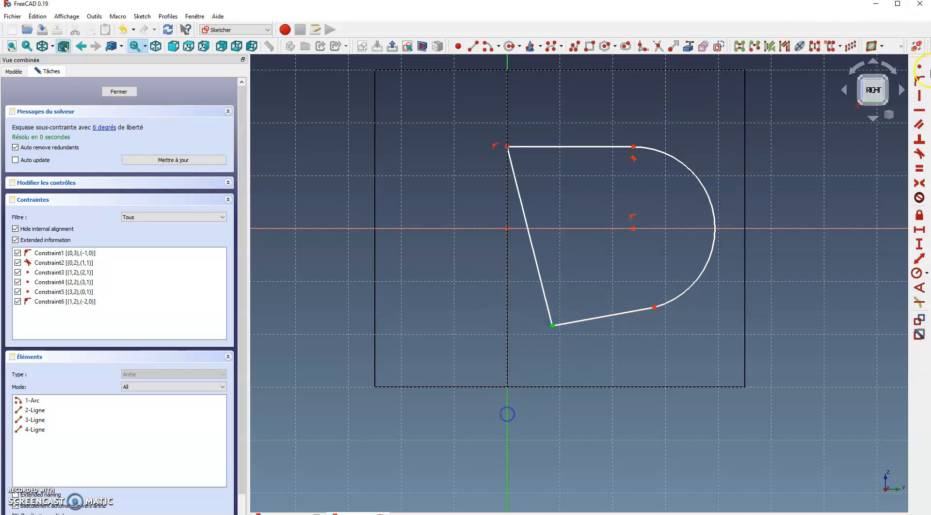
pyautogui.click(920, 81)
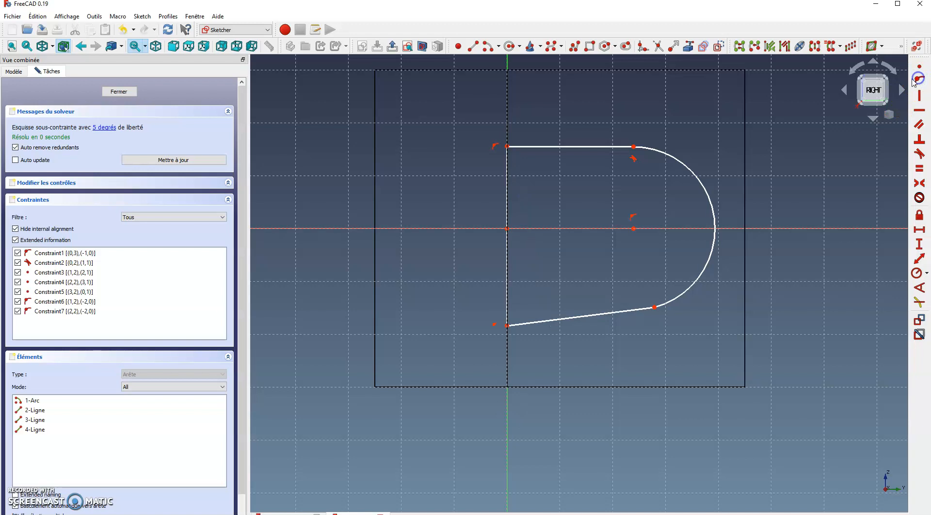
# Apply a horizontal constraint to the profile's upper and lower lines
pyautogui.click(600, 313)
pyautogui.click(587, 146)
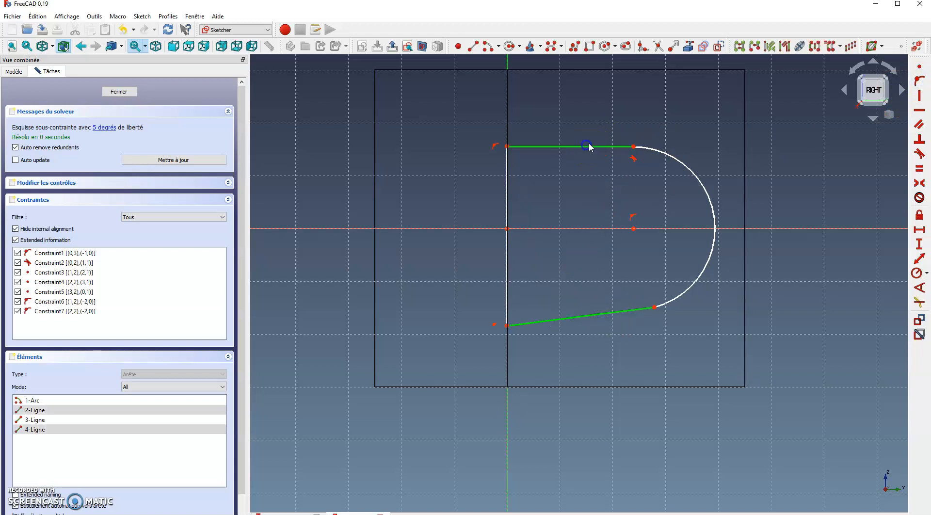
pyautogui.click(918, 110)
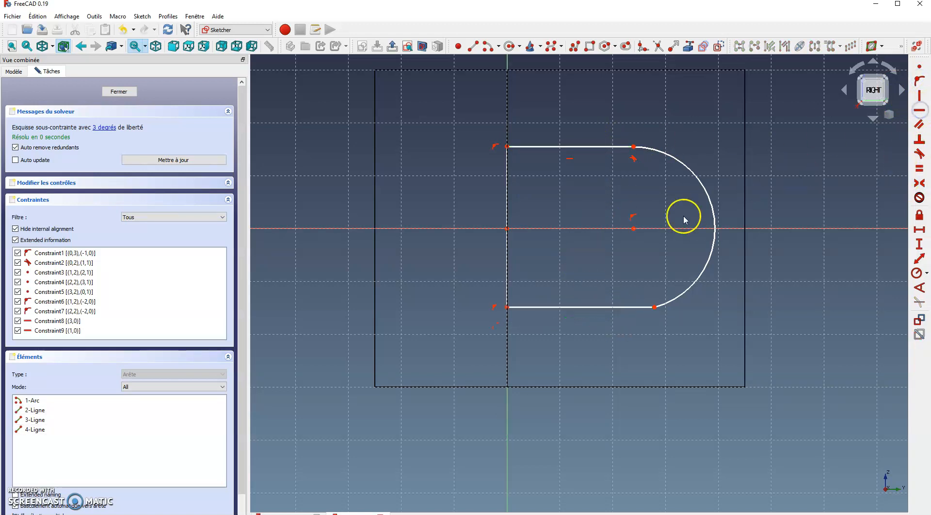
# Align the arc's two endpoints vertically and test the profile's remaining freedom by moving the arc
pyautogui.click(655, 307)
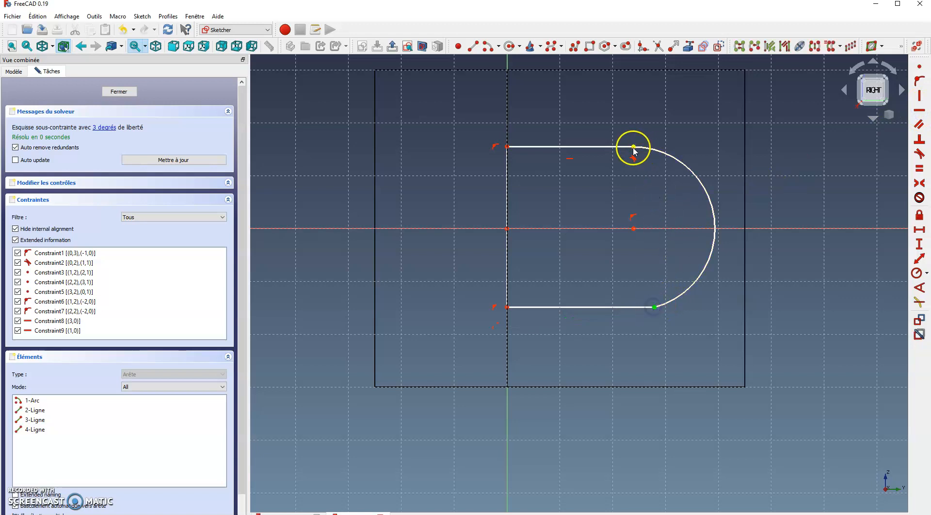
pyautogui.click(919, 96)
pyautogui.moveTo(633, 226); pyautogui.dragTo(679, 187)
pyautogui.moveTo(633, 151)
pyautogui.mouseDown()
pyautogui.moveTo(652, 150)
pyautogui.moveTo(636, 198)
pyautogui.mouseUp()
pyautogui.click(647, 228)
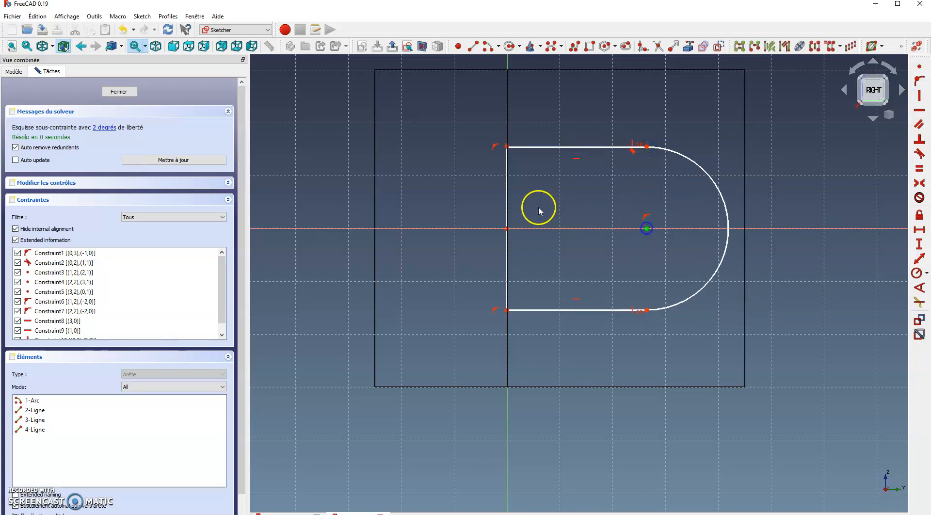
pyautogui.click(505, 204)
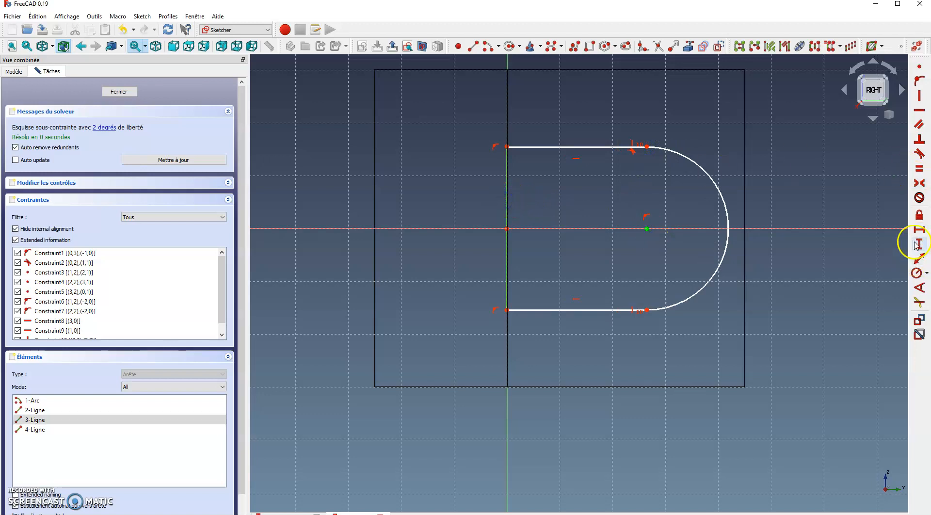
pyautogui.click(919, 229)
pyautogui.click(534, 283)
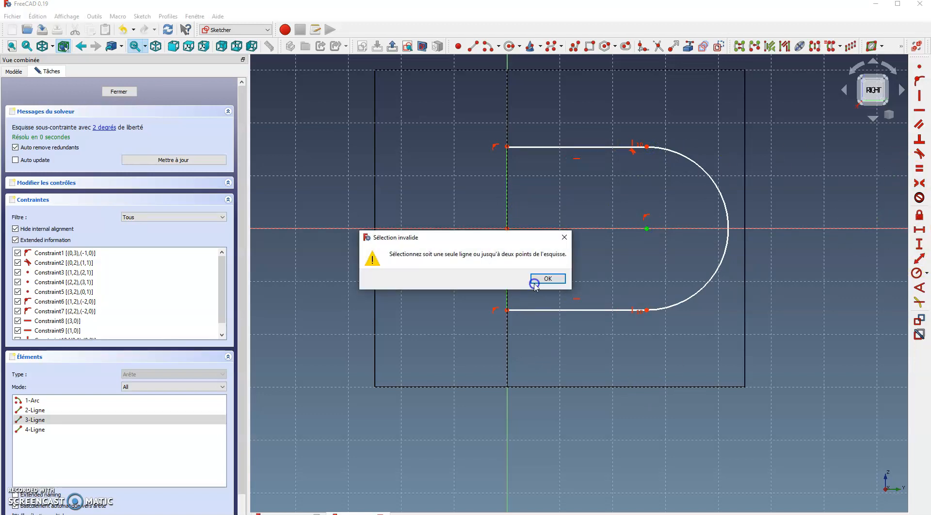
pyautogui.click(638, 250)
pyautogui.click(647, 228)
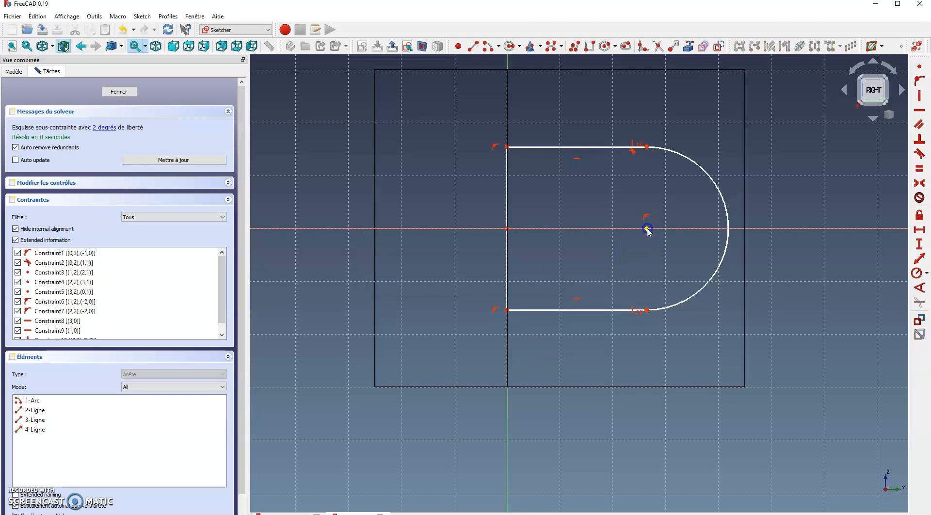
pyautogui.click(508, 310)
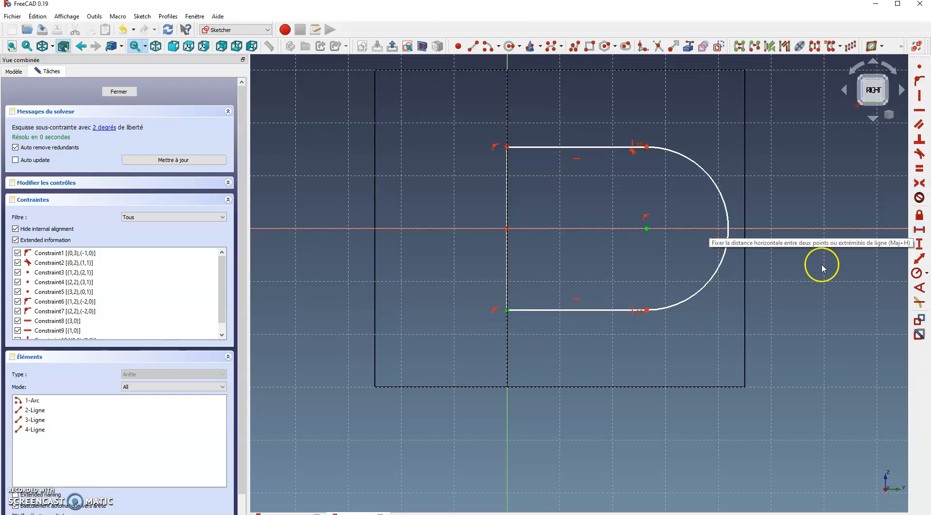
pyautogui.click(679, 376)
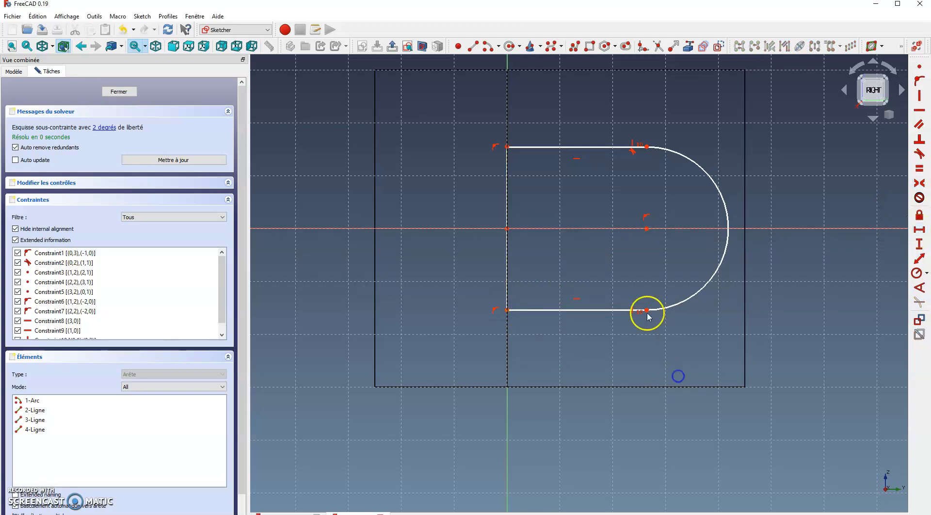
pyautogui.click(646, 229)
pyautogui.click(507, 208)
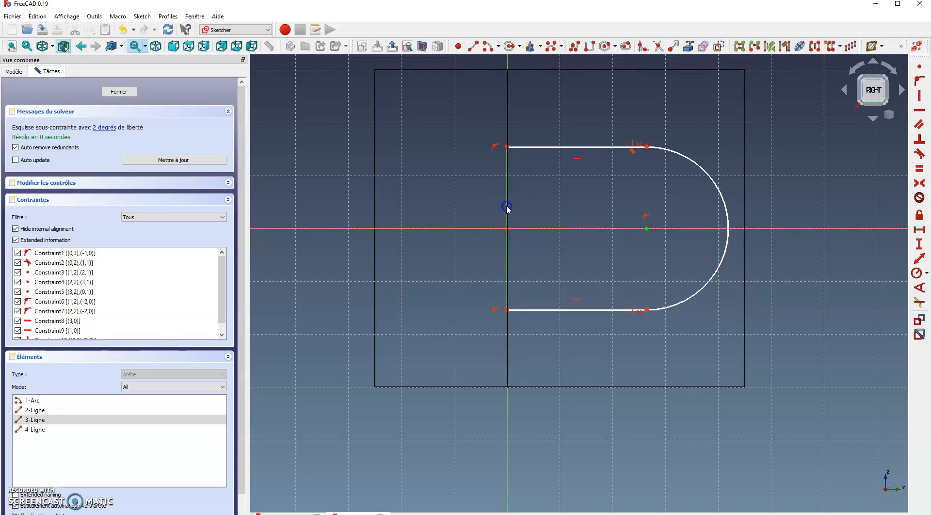
pyautogui.click(919, 259)
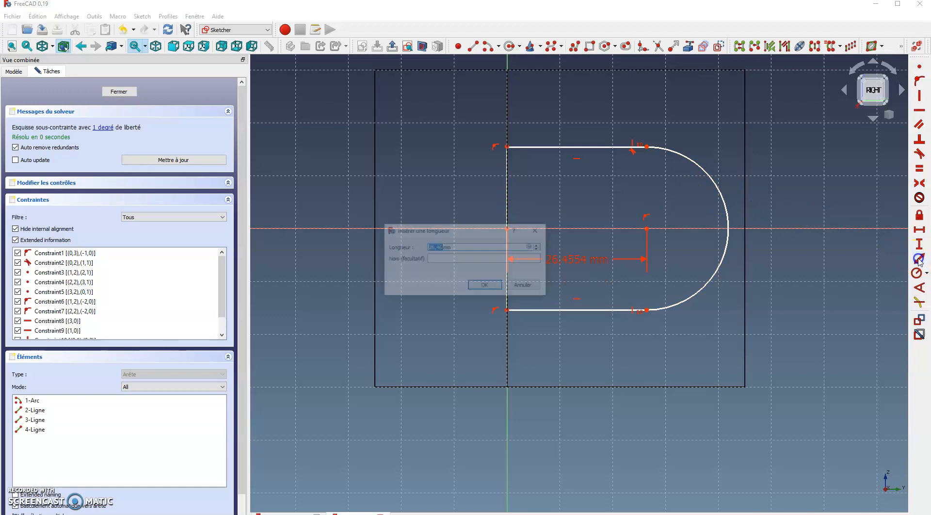
pyautogui.moveTo(466, 231); pyautogui.dragTo(345, 358)
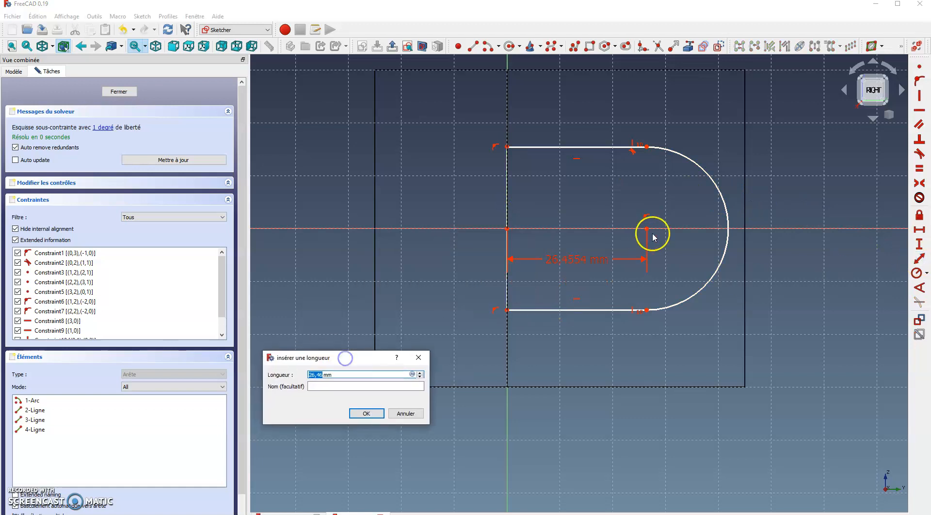
pyautogui.click(418, 357)
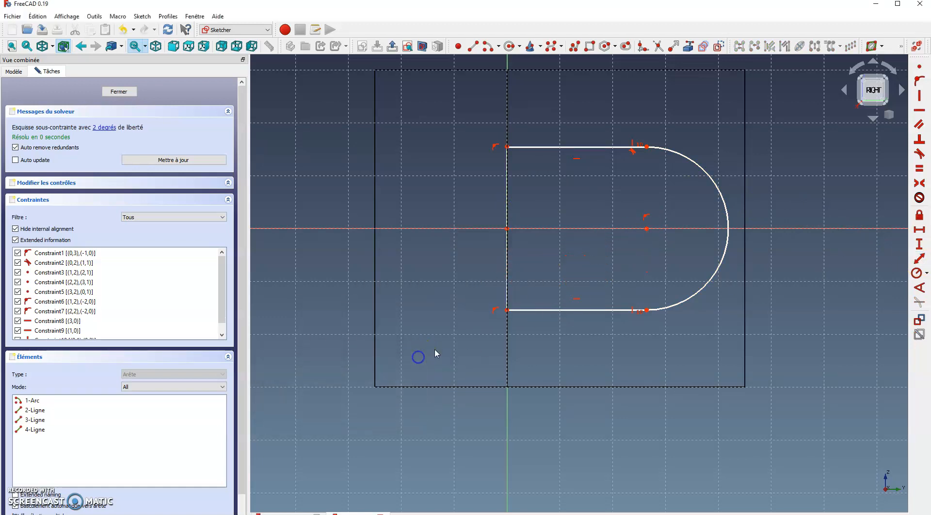
# Dimension the horizontal distance from the profile's lower corner on the vertical axis to the arc's centre as 30 mm
pyautogui.click(647, 230)
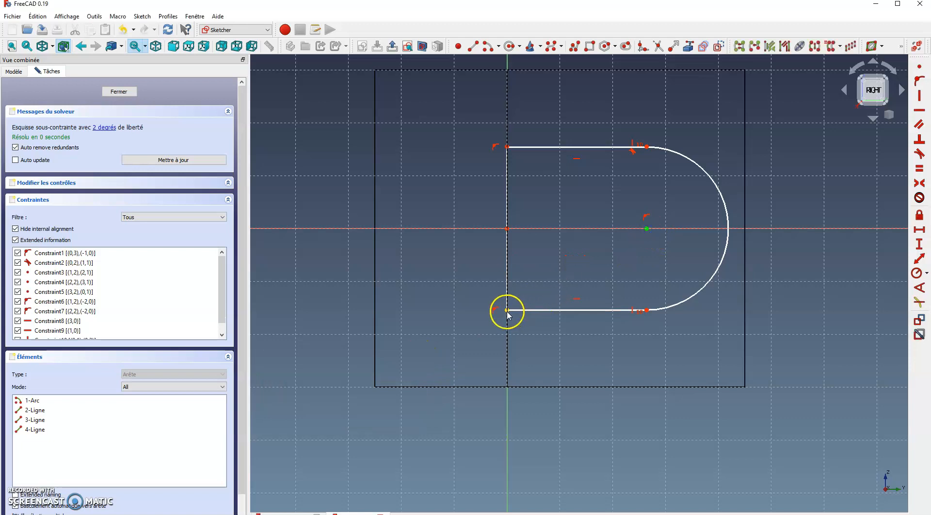
pyautogui.click(919, 231)
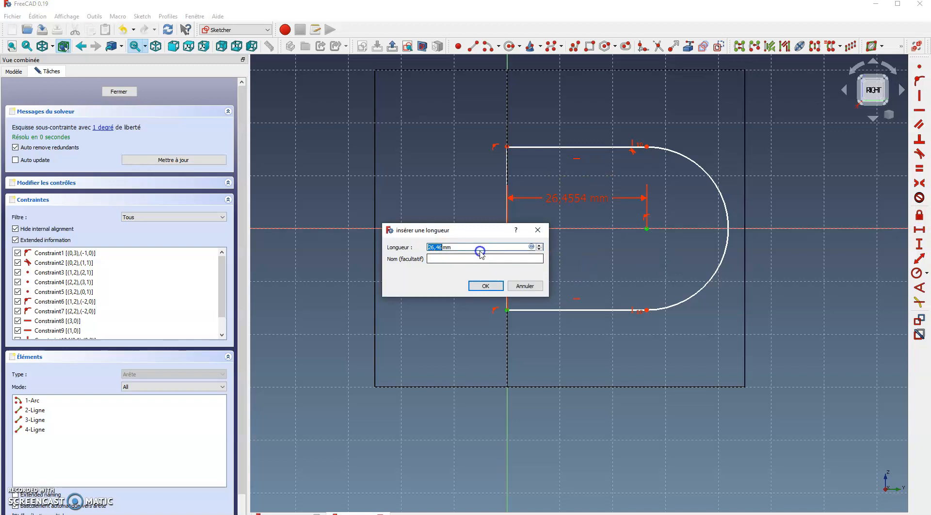
pyautogui.write('30')
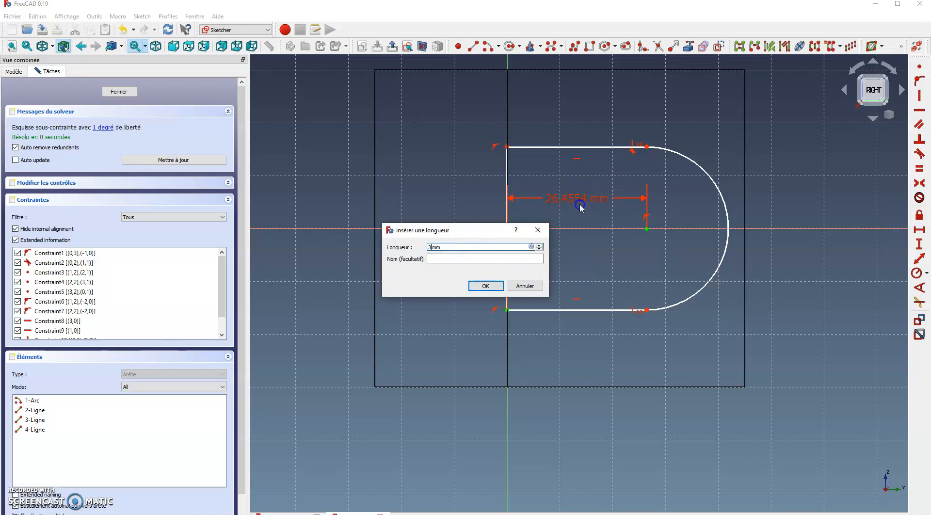
pyautogui.press('Return')
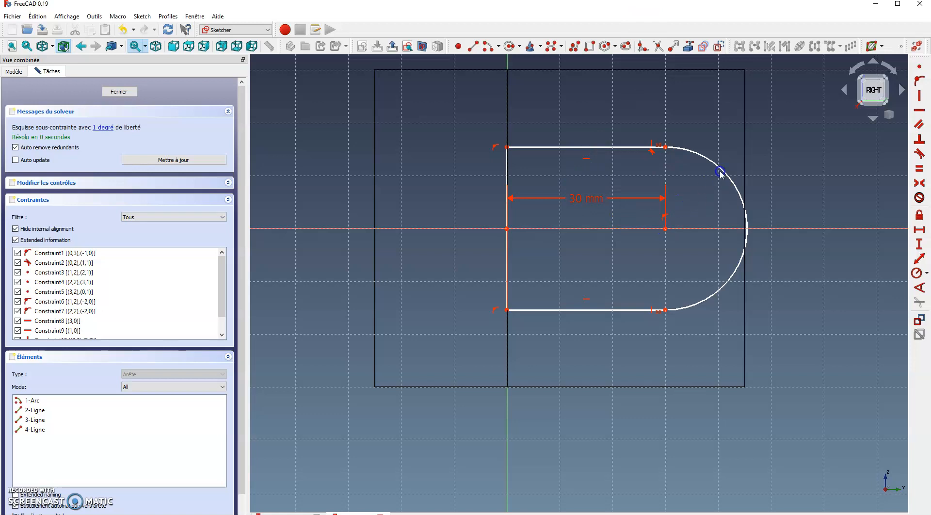
# Constrain the arc's radius to 15 mm and close the lug sketch
pyautogui.click(743, 204)
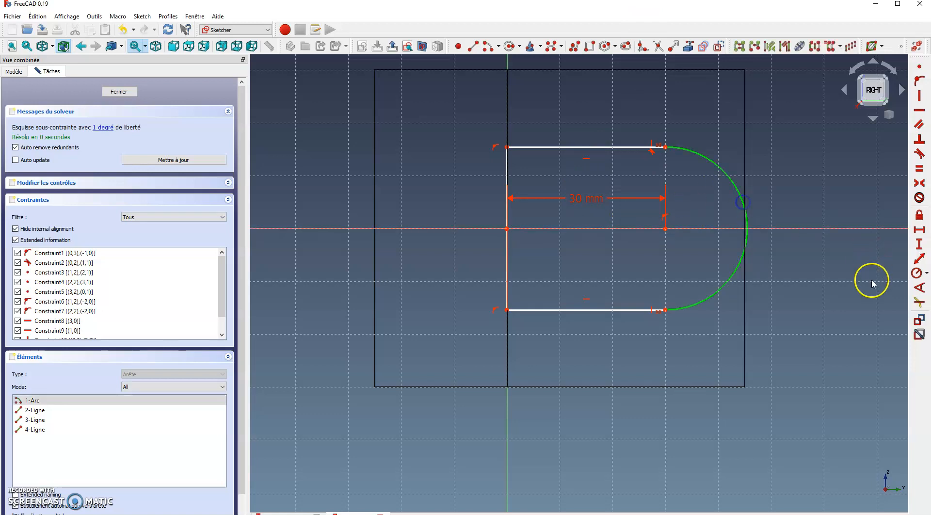
pyautogui.click(916, 273)
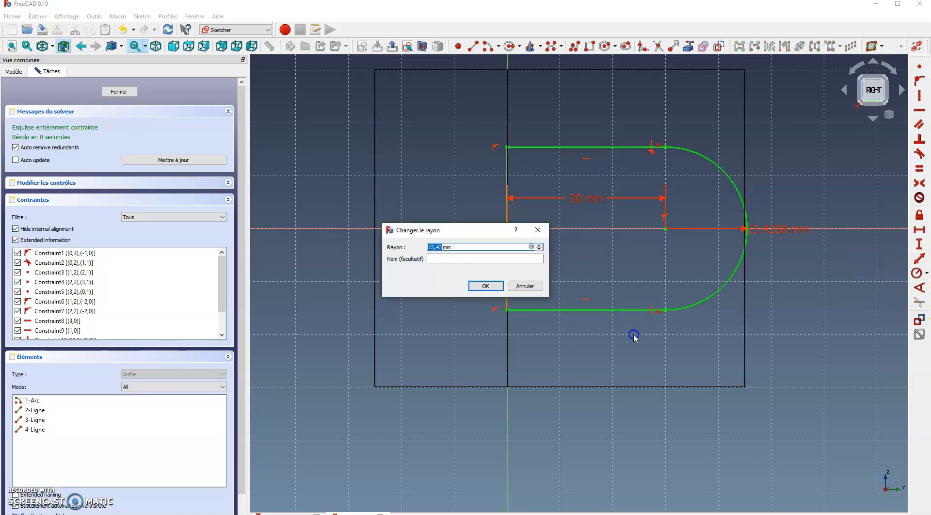
pyautogui.press('Return')
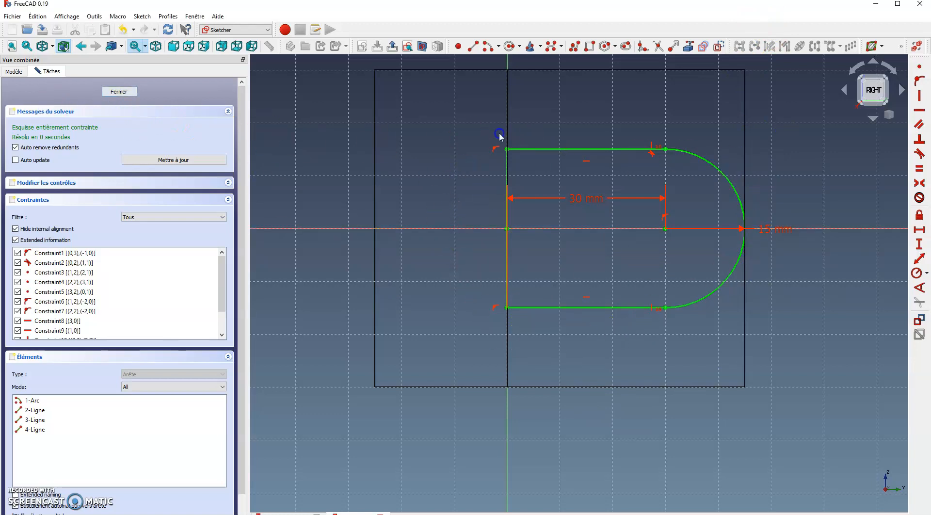
pyautogui.click(119, 91)
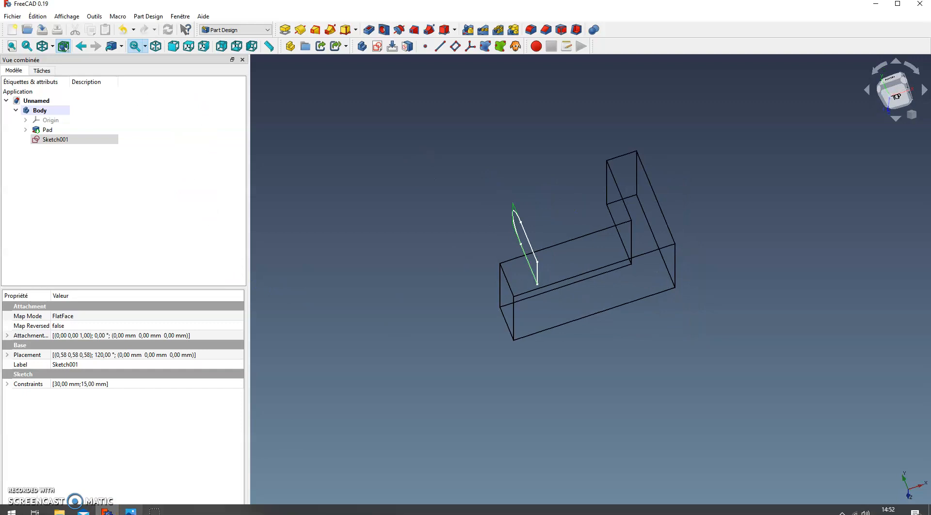
# Consult the reference drawing in Photos for the hole in the rounded lug
pyautogui.click(130, 511)
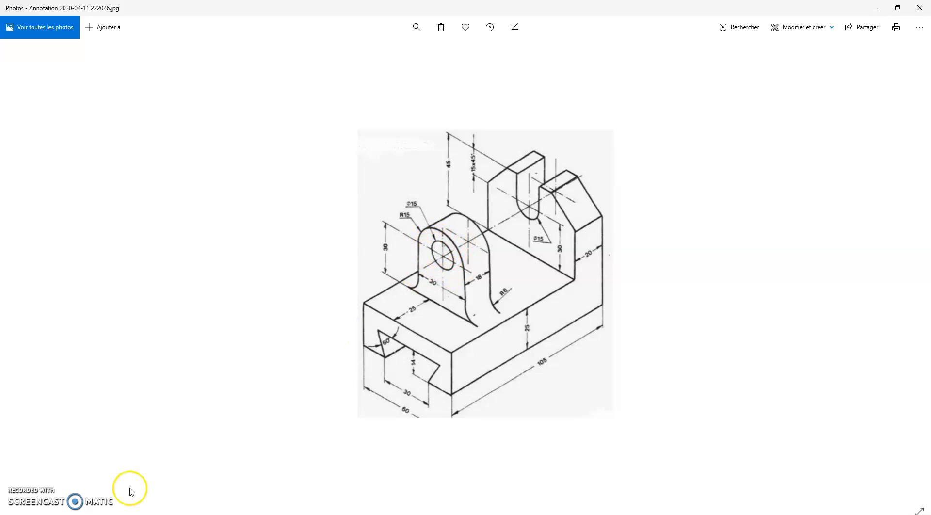
pyautogui.moveTo(48, 512)
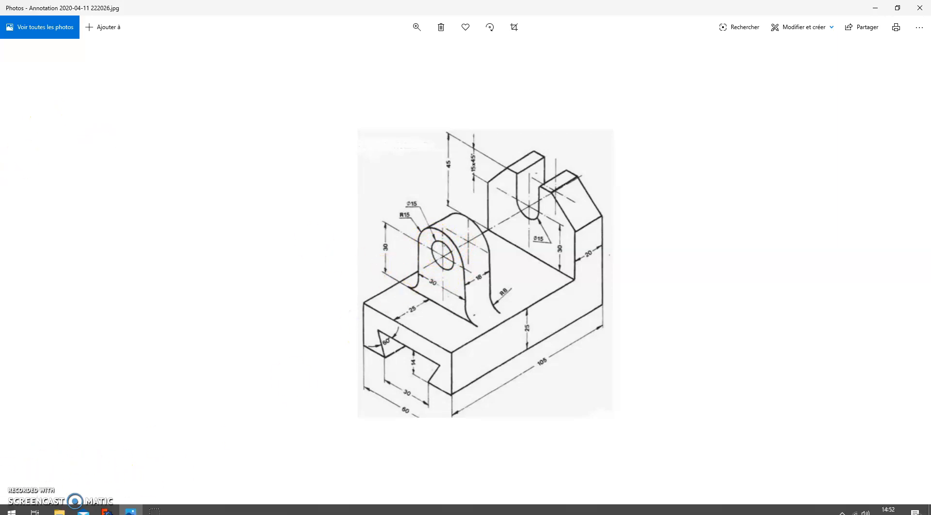
# Reopen the lug sketch and draw a circle for the hole around the rounded arc's centre
pyautogui.doubleClick(63, 138)
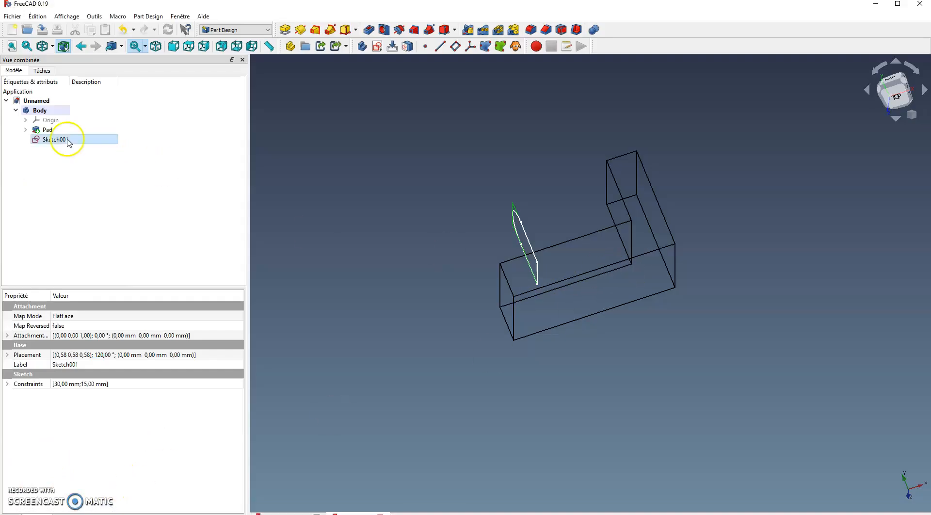
pyautogui.scroll(6, 653, 291)
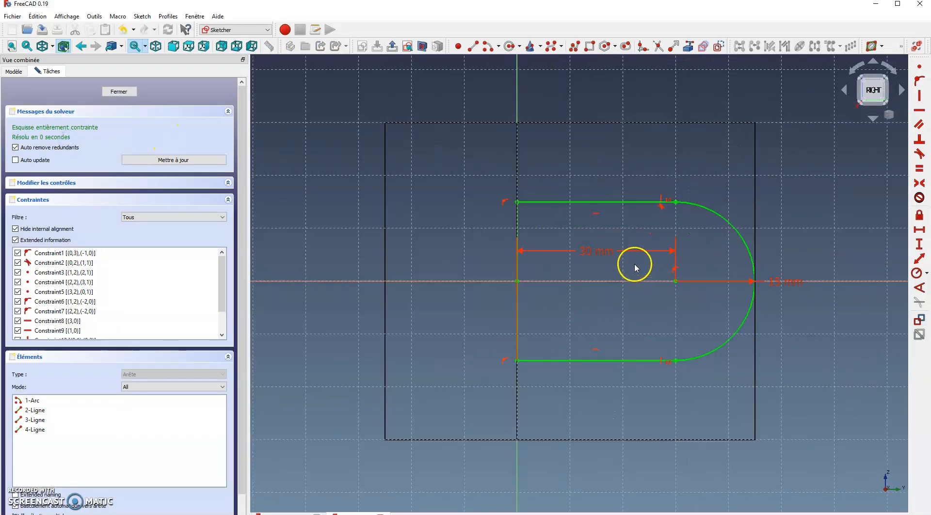
pyautogui.click(509, 47)
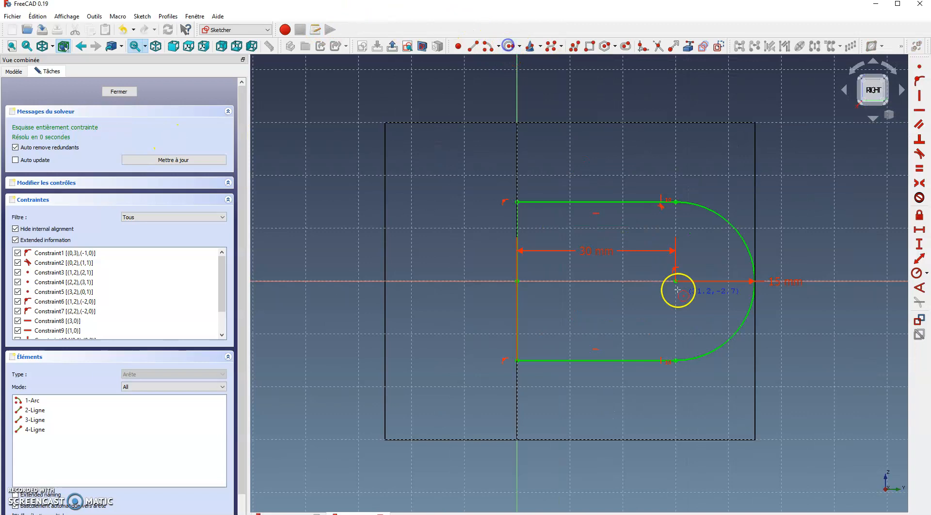
pyautogui.click(675, 281)
pyautogui.click(708, 251)
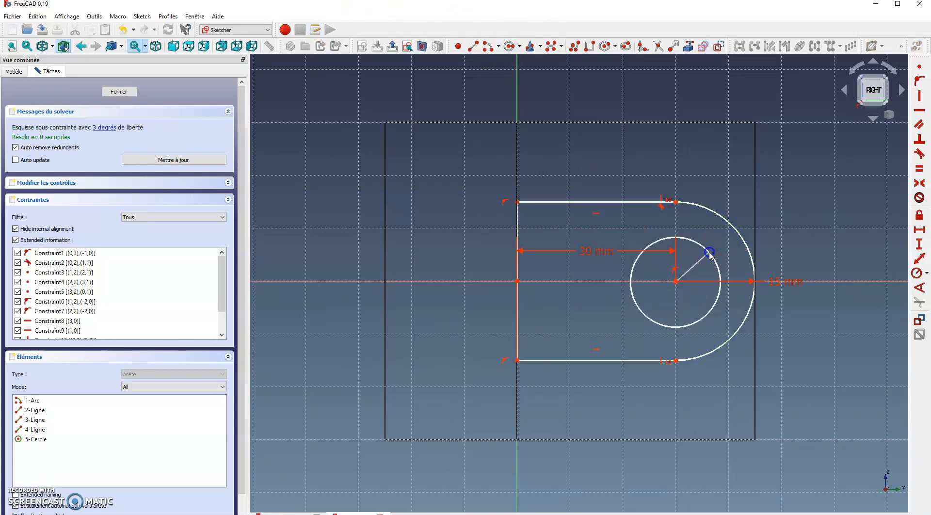
# Constrain the hole circle's diameter to 15 mm and move the dimension label clear of the profile
pyautogui.click(711, 254)
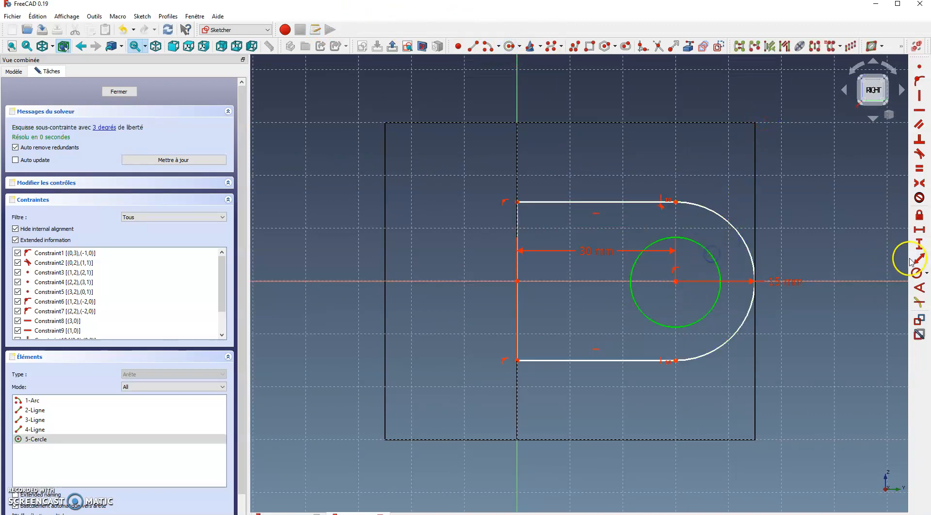
pyautogui.click(927, 274)
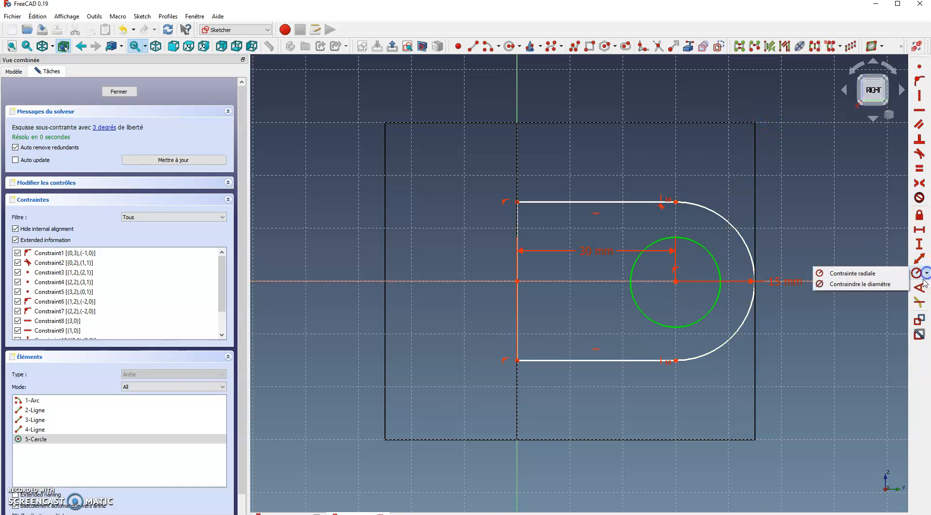
pyautogui.click(874, 285)
pyautogui.write('1')
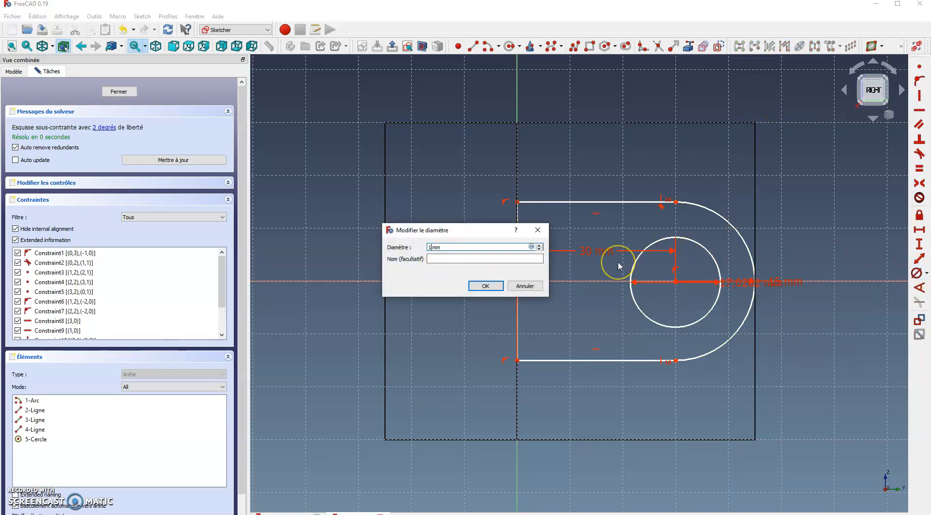
pyautogui.write('5')
pyautogui.press('Return')
pyautogui.click(925, 273)
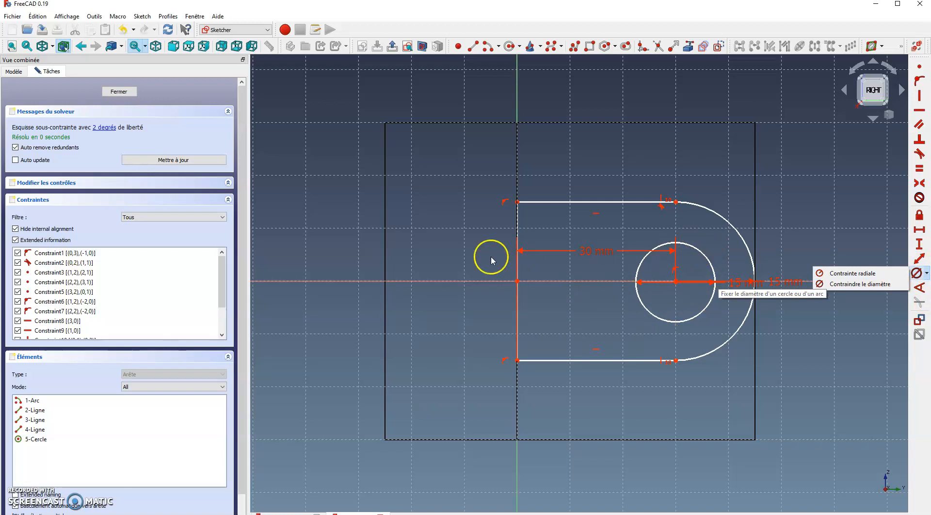
pyautogui.click(808, 253)
pyautogui.moveTo(739, 280); pyautogui.dragTo(717, 375)
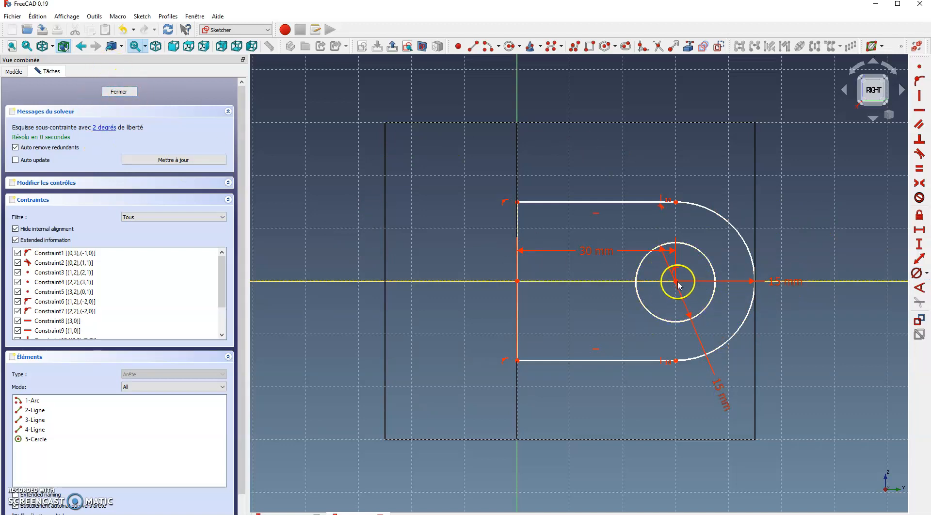
# Test the hole circle's remaining freedom by moving it, and make its centre coincident with the rounded arc's centre
pyautogui.moveTo(594, 202); pyautogui.dragTo(636, 187)
pyautogui.moveTo(675, 281)
pyautogui.mouseDown()
pyautogui.moveTo(646, 284)
pyautogui.moveTo(687, 279)
pyautogui.mouseUp()
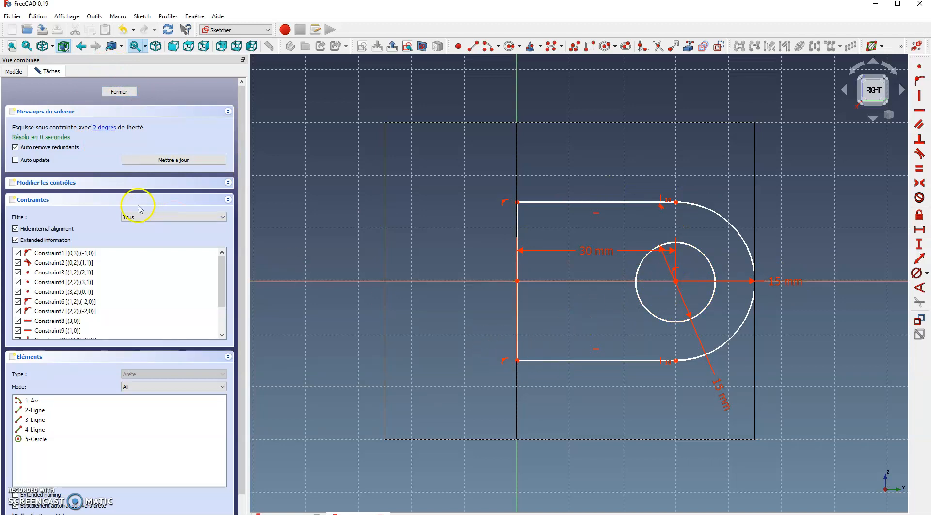
pyautogui.click(105, 127)
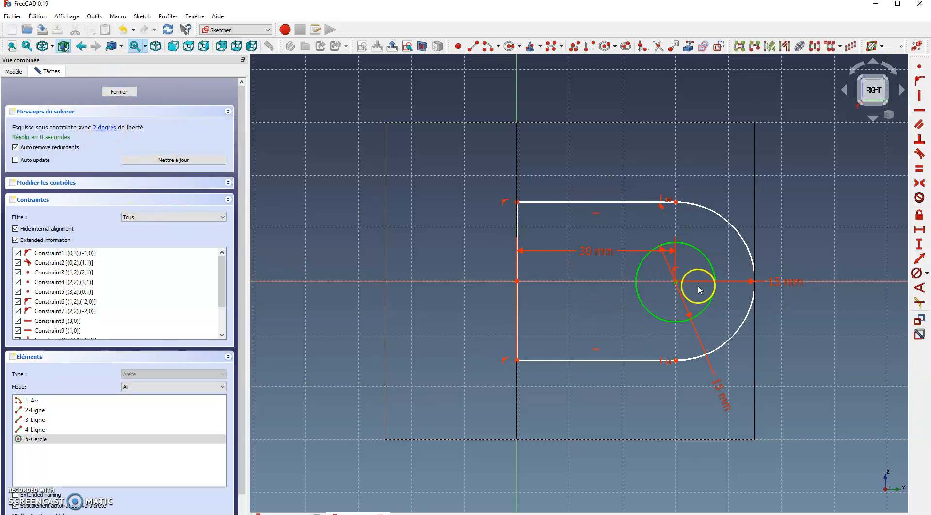
pyautogui.moveTo(676, 281); pyautogui.dragTo(638, 248)
pyautogui.click(678, 284)
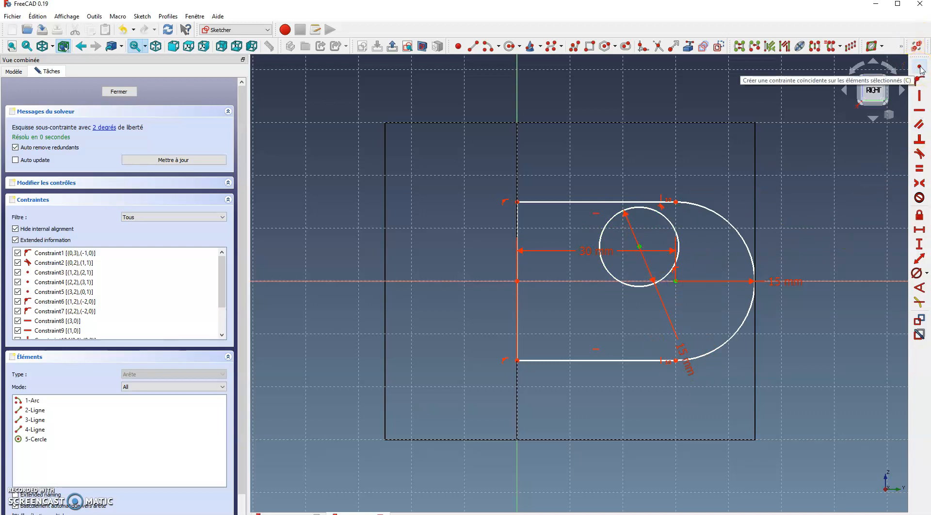
pyautogui.click(920, 68)
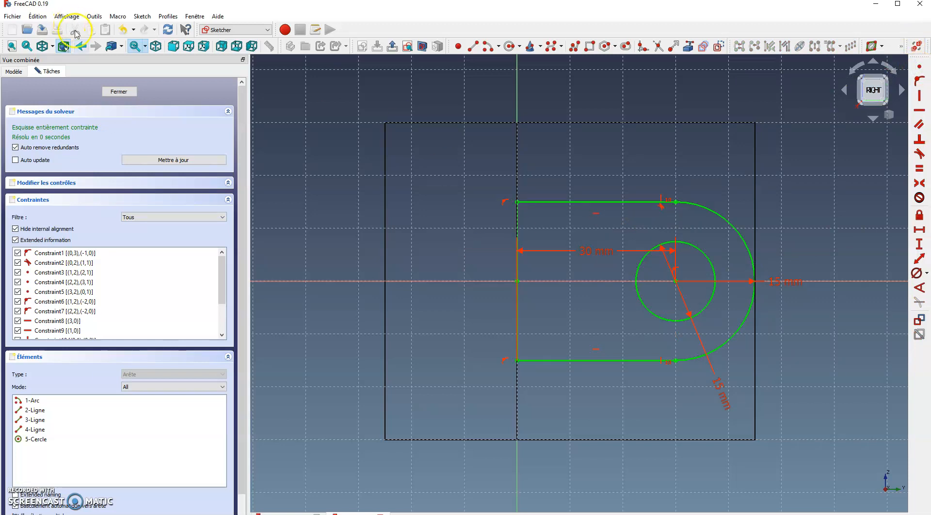
# Close the sketch and pad the lug profile 10 mm towards the upright, trying the reversed direction before confirming
pyautogui.click(116, 91)
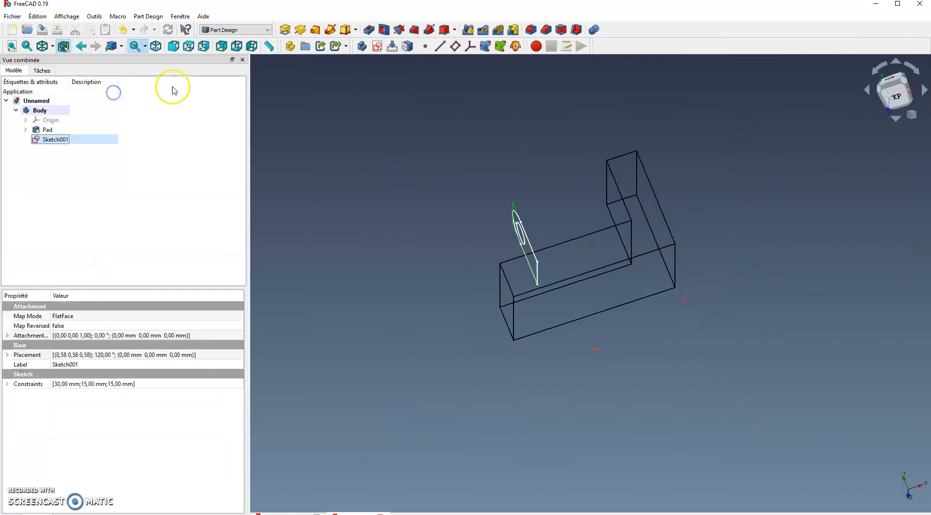
pyautogui.click(42, 71)
pyautogui.moveTo(409, 158)
pyautogui.mouseDown(button='middle')
pyautogui.moveTo(527, 280)
pyautogui.moveTo(609, 160)
pyautogui.mouseUp(button='middle')
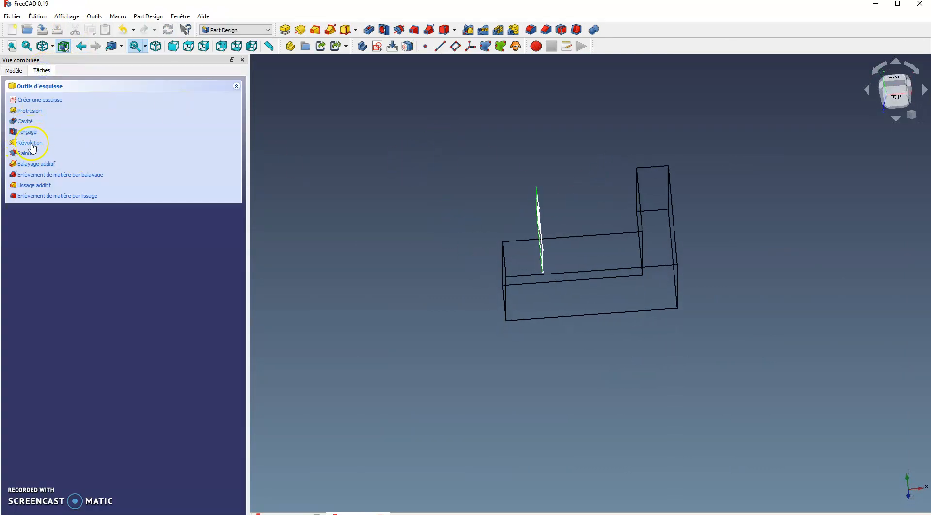
pyautogui.click(32, 110)
pyautogui.moveTo(383, 213); pyautogui.dragTo(374, 255, button='middle')
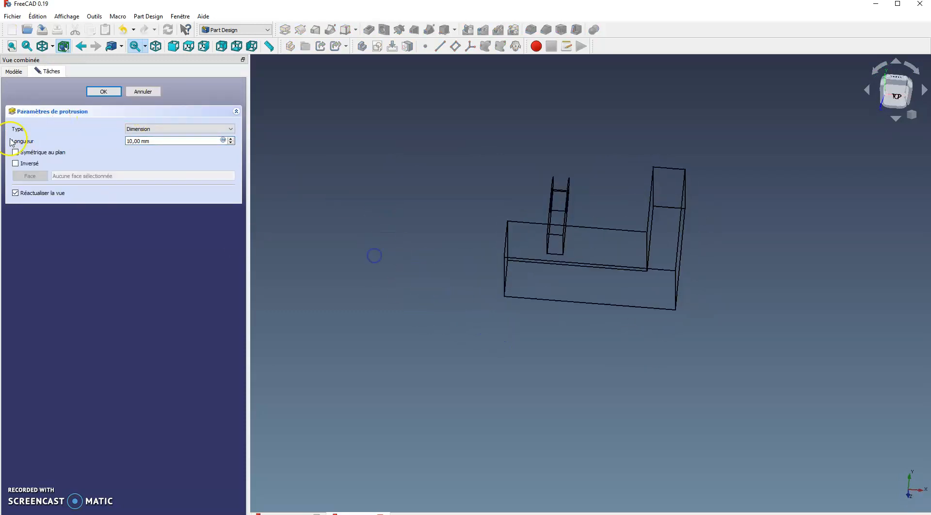
pyautogui.click(15, 163)
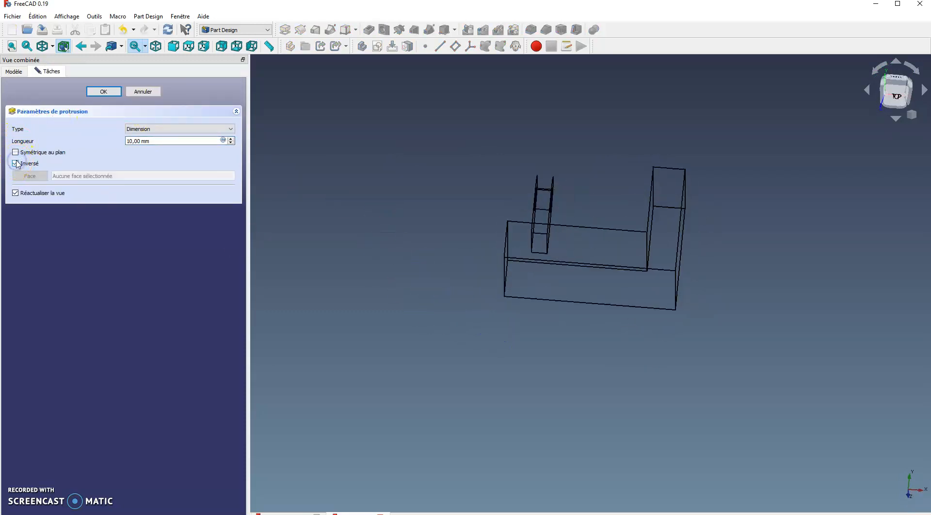
pyautogui.click(16, 164)
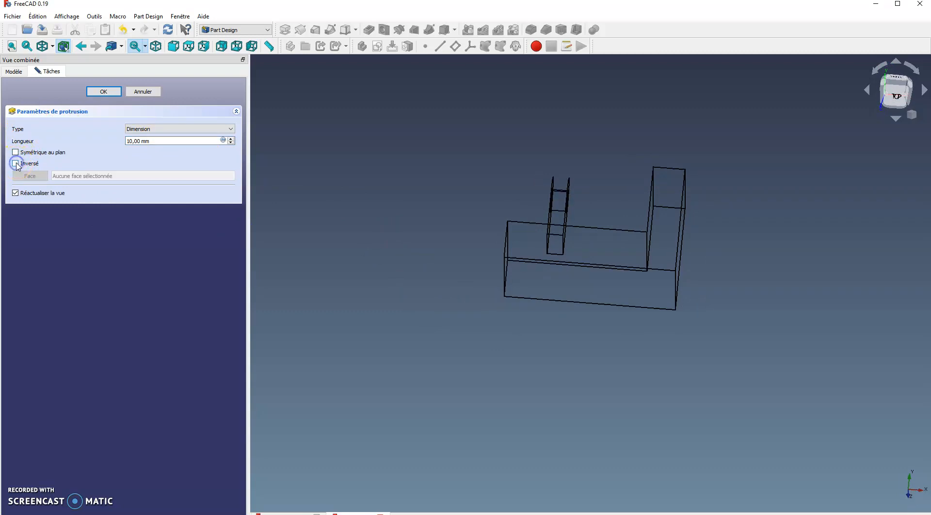
pyautogui.click(102, 91)
# Switch the display style to shaded with edges (Filaire ombré) and inspect the padded lug
pyautogui.moveTo(439, 345); pyautogui.dragTo(459, 440, button='middle')
pyautogui.click(52, 47)
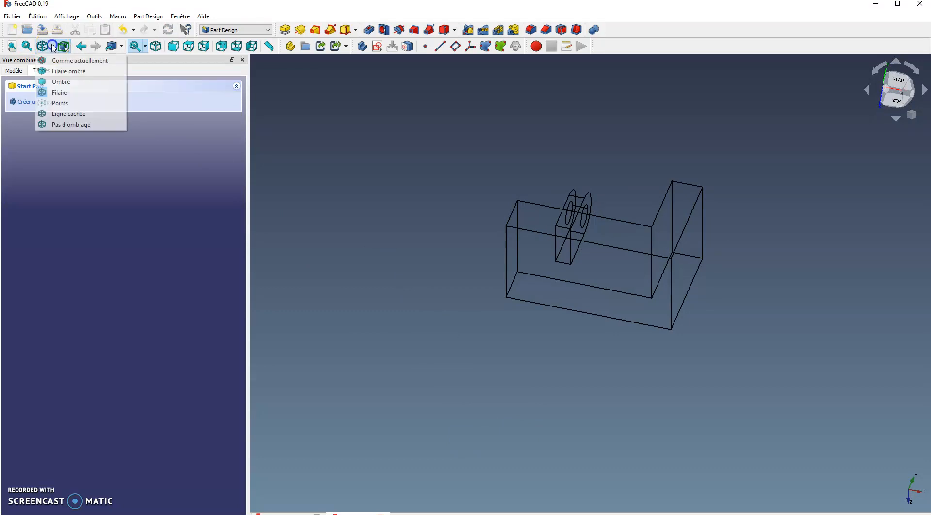
pyautogui.click(63, 73)
pyautogui.moveTo(499, 207); pyautogui.dragTo(629, 179, button='middle')
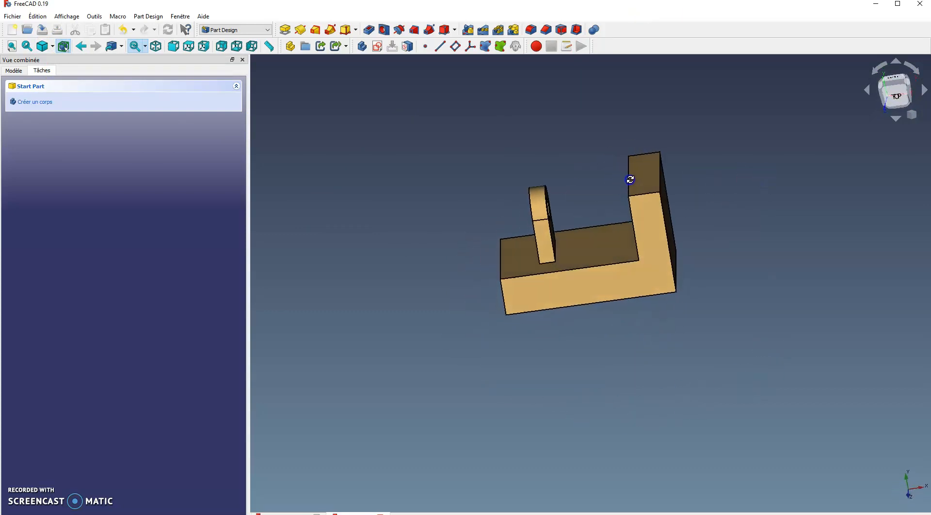
# Change the lug pad's length to 18 mm, the lug thickness given in the reference drawing
pyautogui.click(13, 71)
pyautogui.doubleClick(44, 138)
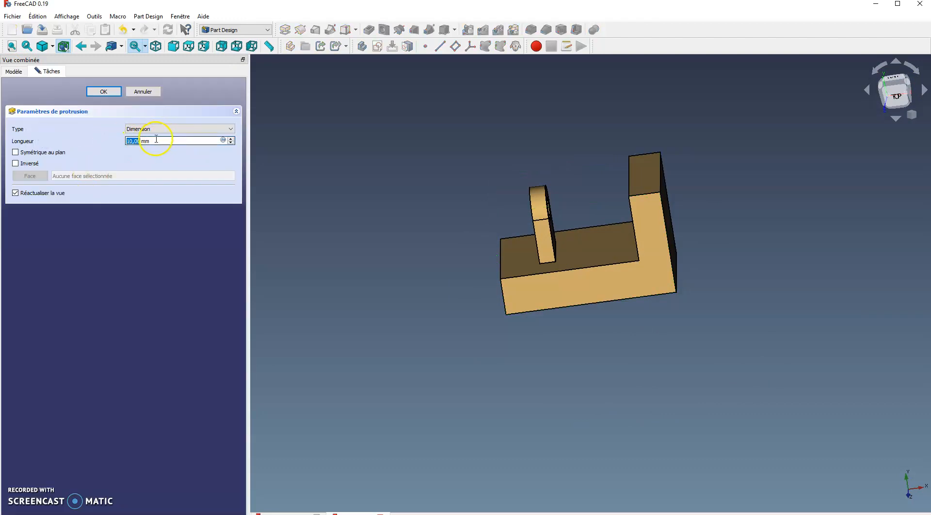
pyautogui.write('15')
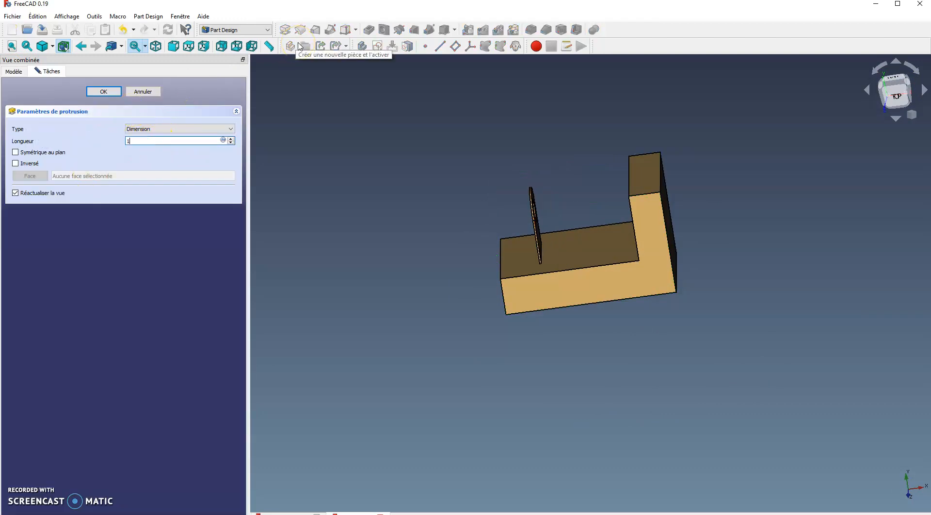
pyautogui.press('Return')
pyautogui.moveTo(516, 119); pyautogui.dragTo(485, 285, button='middle')
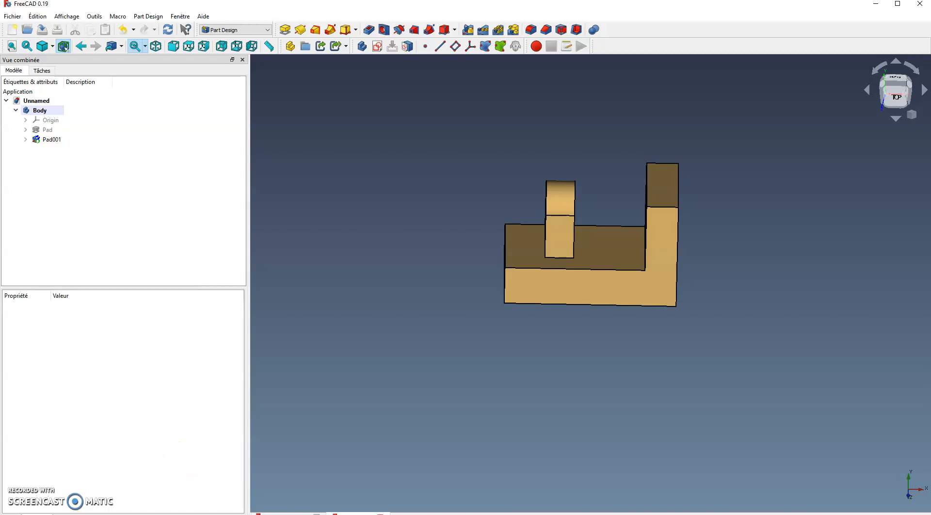
# Consult the reference drawing in Photos for the slot in the upright and return to FreeCAD
pyautogui.moveTo(100, 513)
pyautogui.click(131, 511)
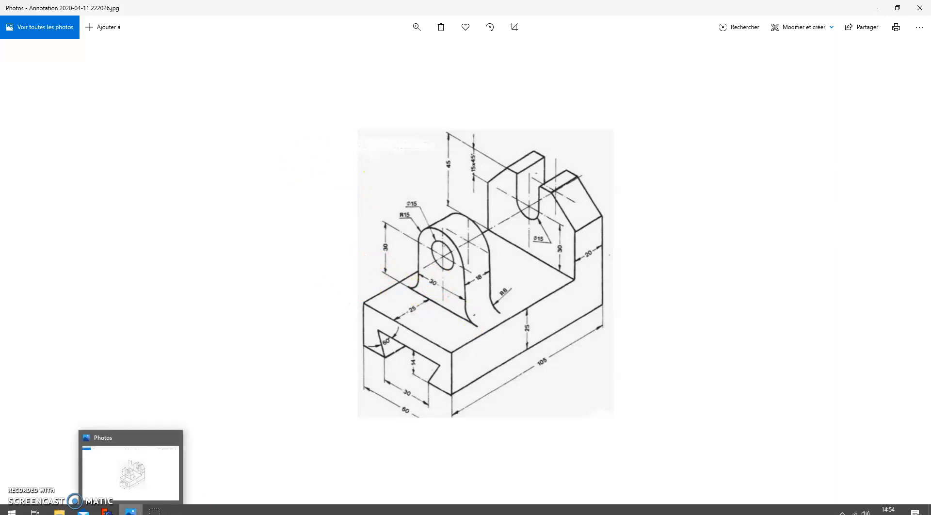
pyautogui.click(107, 512)
# Create a sketch on the upright's outer end face and set the display style to wireframe (Filaire)
pyautogui.moveTo(829, 354); pyautogui.dragTo(675, 461, button='middle')
pyautogui.click(635, 224)
pyautogui.click(377, 46)
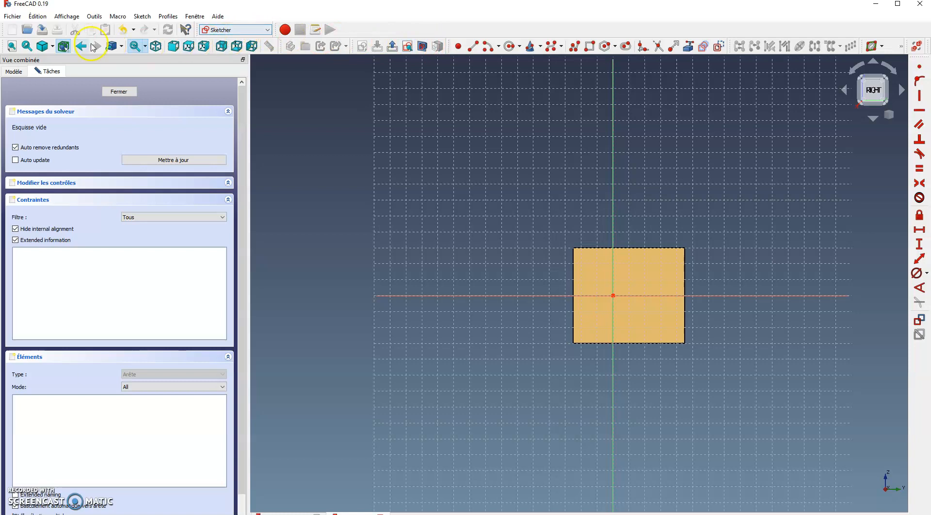
pyautogui.click(52, 48)
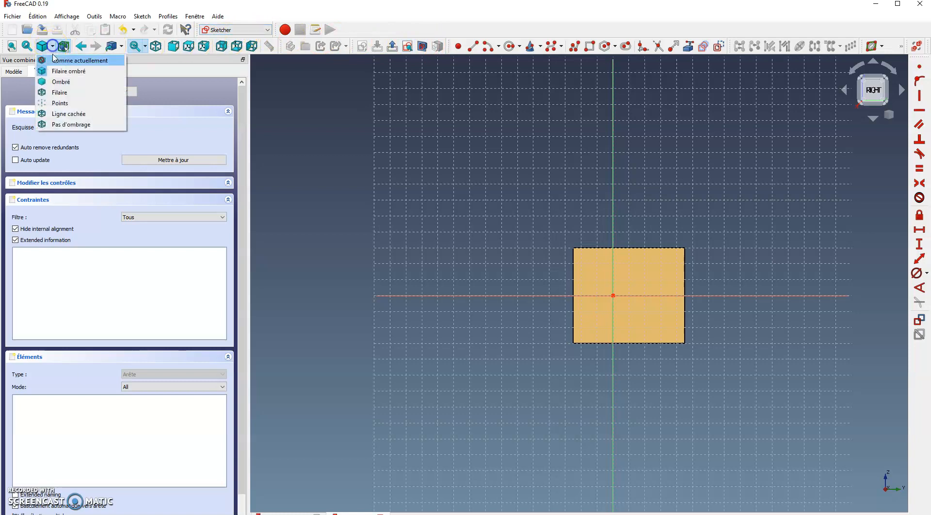
pyautogui.click(61, 92)
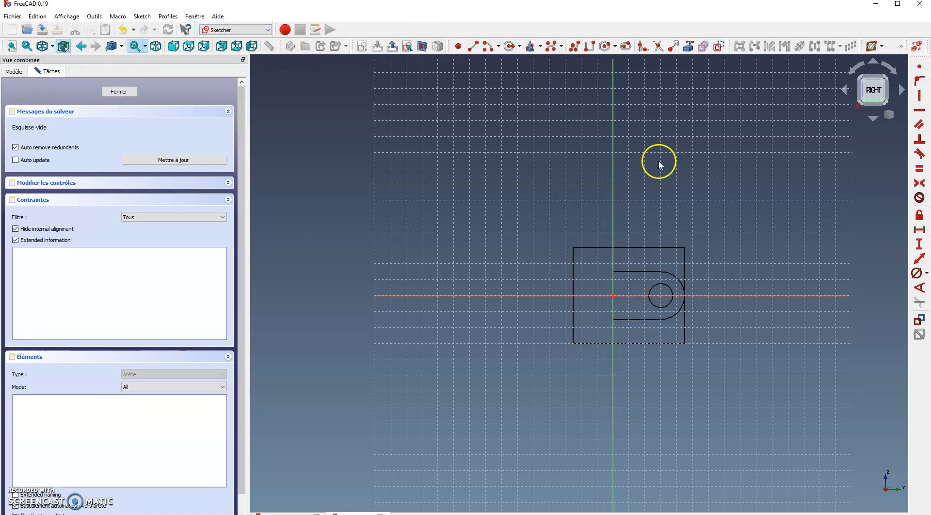
# Bring the edge of the lug's hole into the sketch as external geometry
pyautogui.scroll(4, 713, 267)
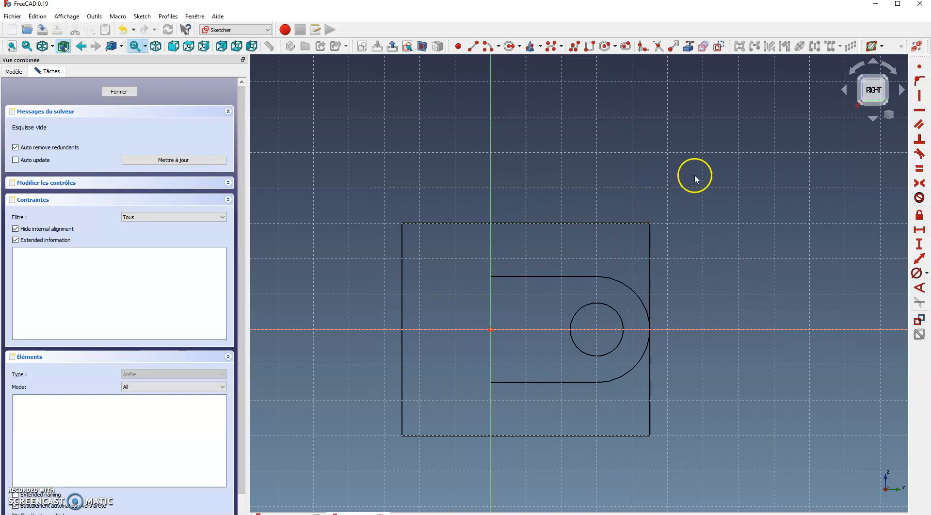
pyautogui.click(689, 46)
pyautogui.click(624, 324)
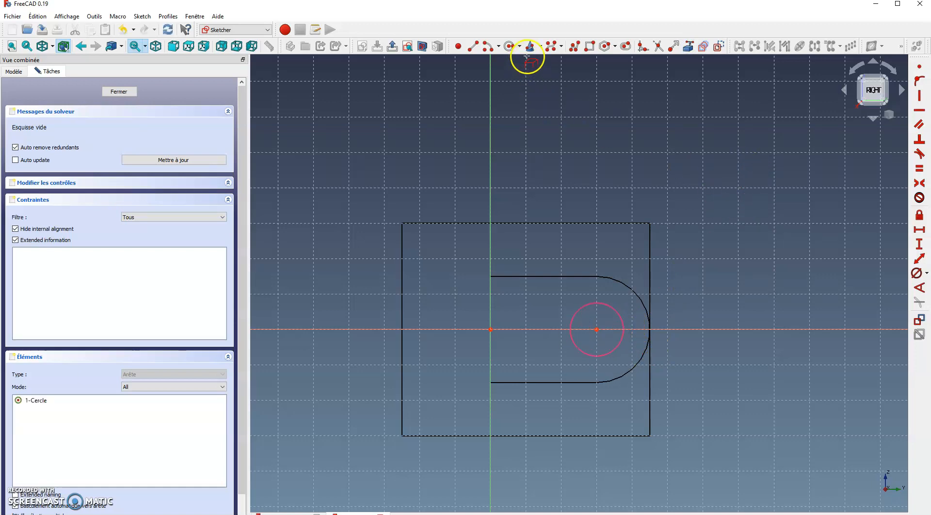
# Draw a horizontal slot across the upright's upper edge, beyond the rounded end of the lug
pyautogui.click(626, 46)
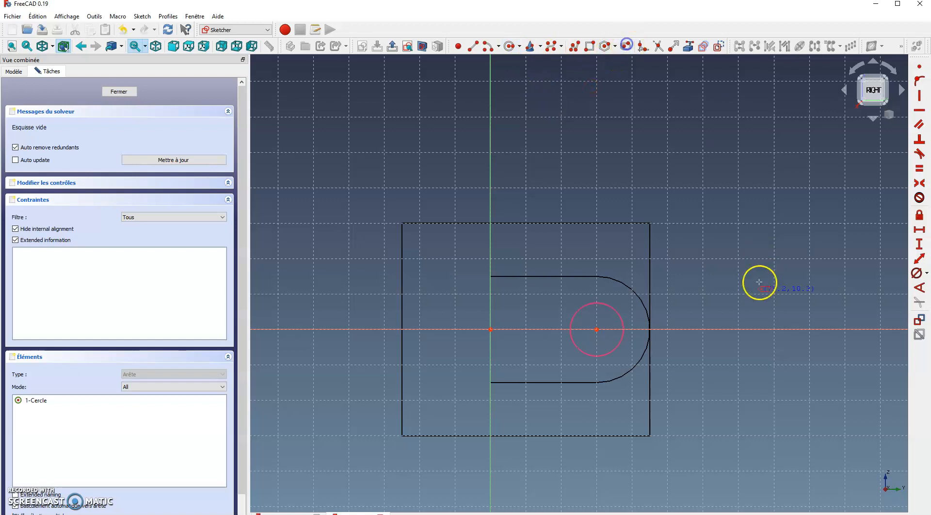
pyautogui.click(733, 304)
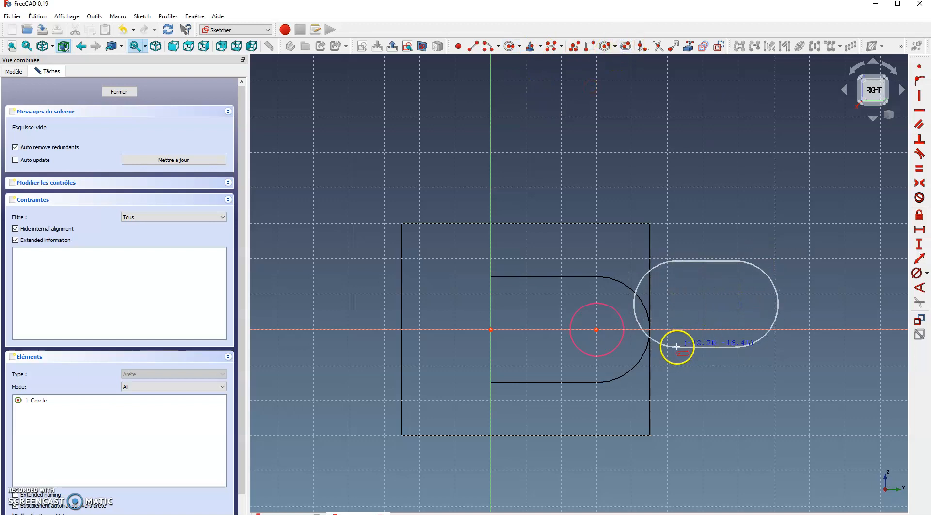
pyautogui.click(682, 331)
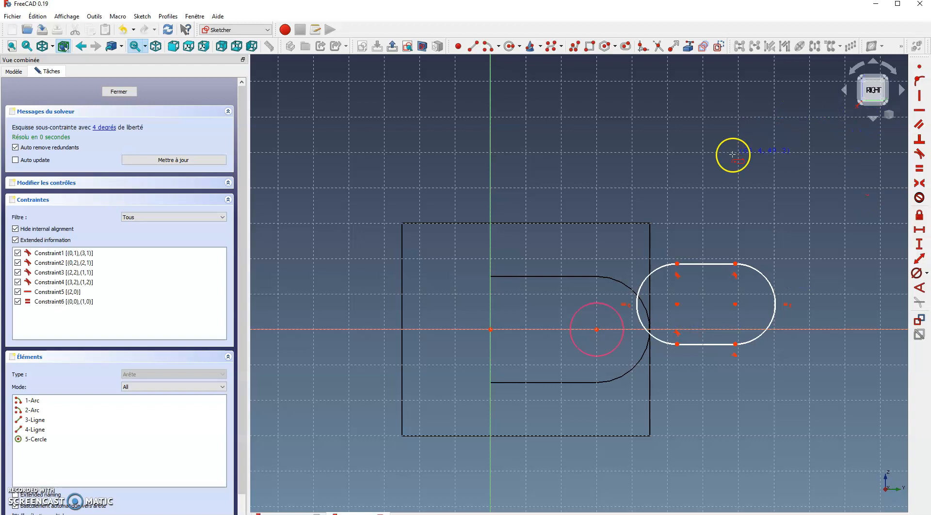
# Move the slot close to the horizontal axis and constrain its inner arc's centre onto that axis
pyautogui.moveTo(678, 304); pyautogui.dragTo(683, 325)
pyautogui.click(683, 328)
pyautogui.click(807, 330)
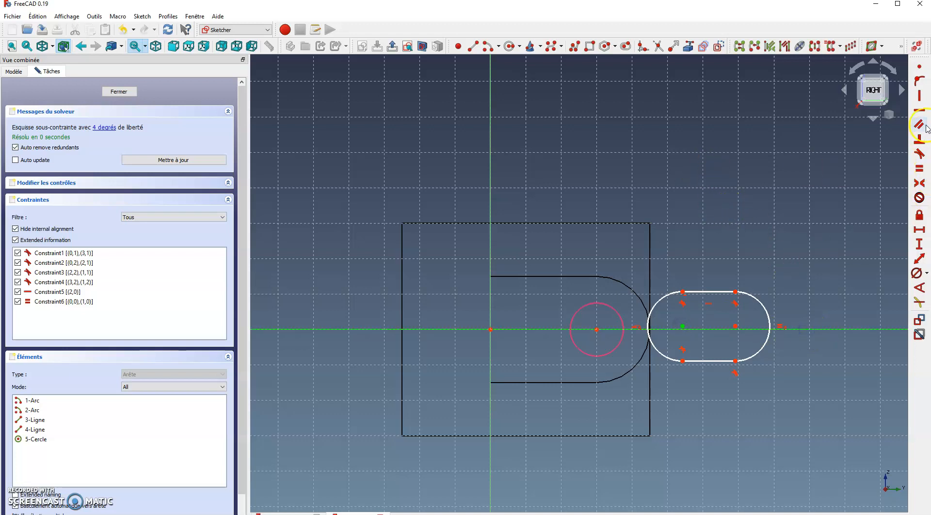
pyautogui.click(919, 80)
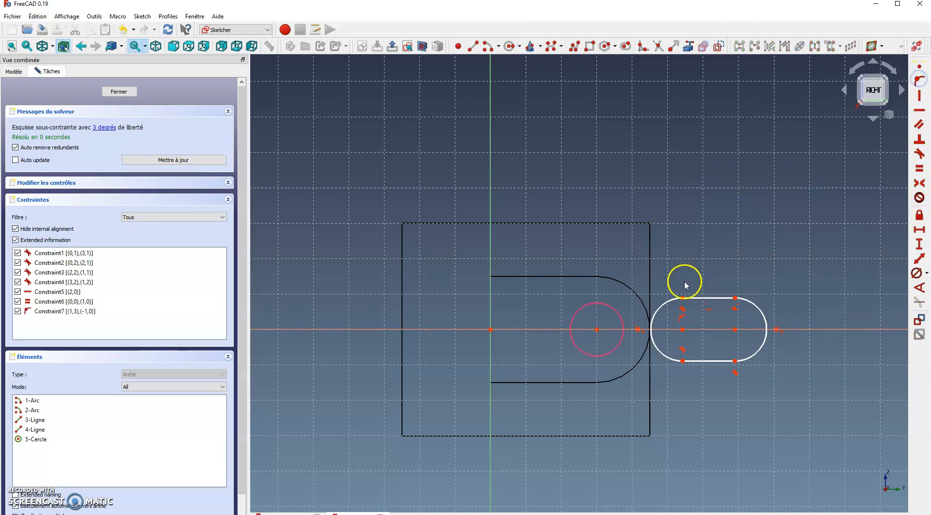
# Constrain the diameter of the slot's inner arc to 15 mm
pyautogui.click(665, 312)
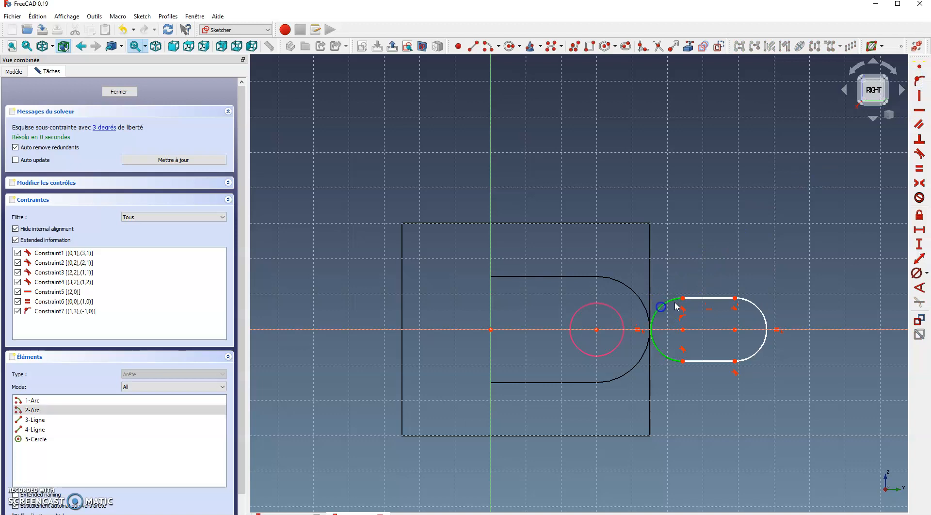
pyautogui.click(916, 274)
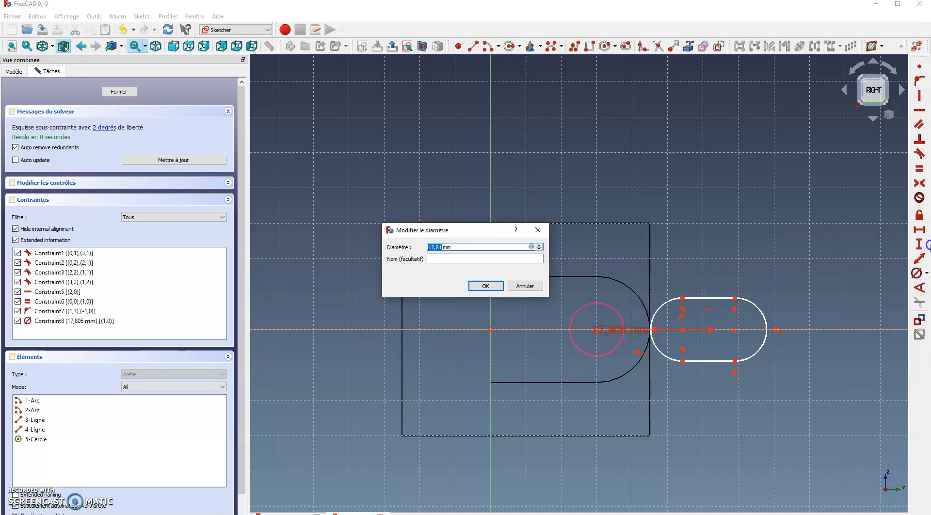
pyautogui.write('15')
pyautogui.press('Return')
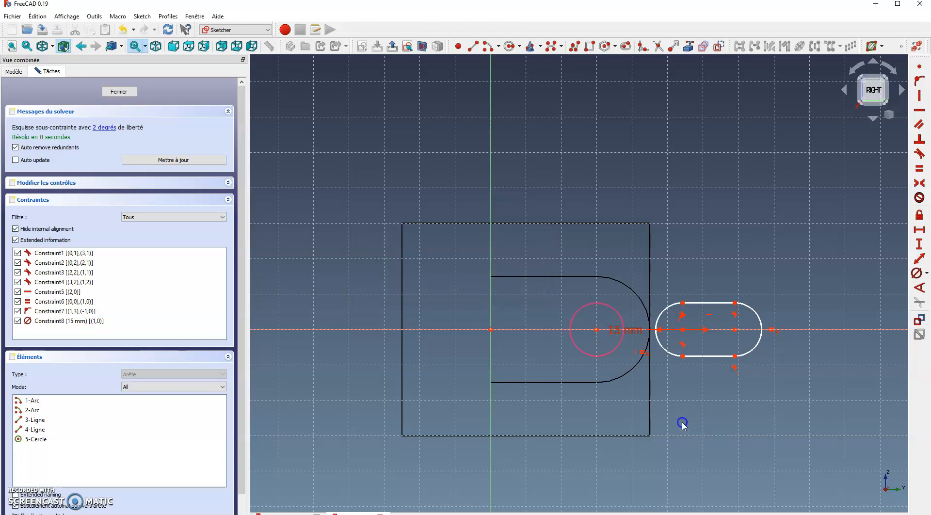
# Make the slot's inner arc centre coincident with the lug hole's centre and pull the outer end in, keeping it beyond the upright's upper edge
pyautogui.click(683, 331)
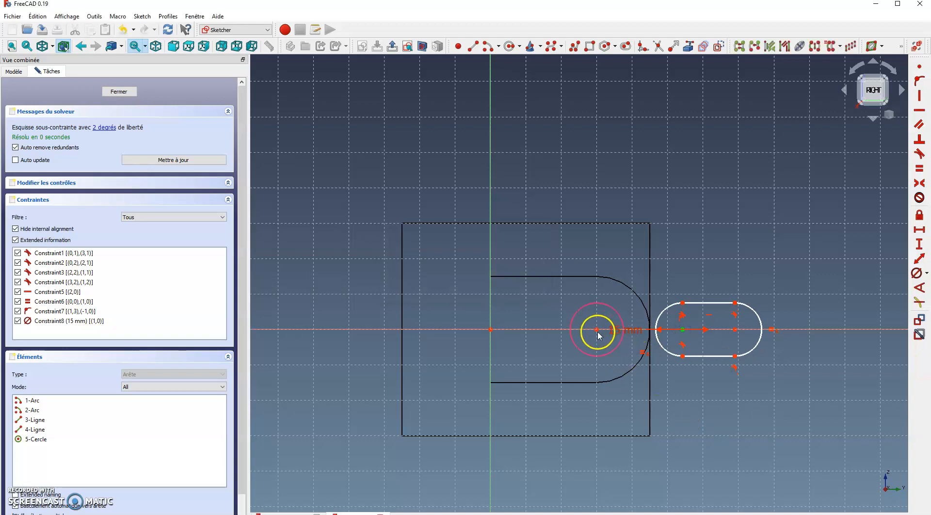
pyautogui.click(597, 330)
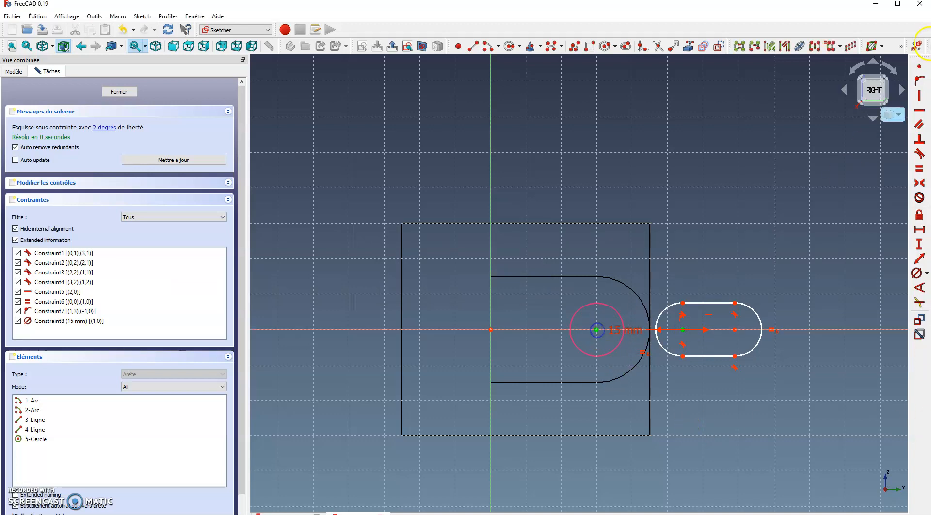
pyautogui.click(919, 71)
pyautogui.moveTo(744, 338); pyautogui.dragTo(695, 321)
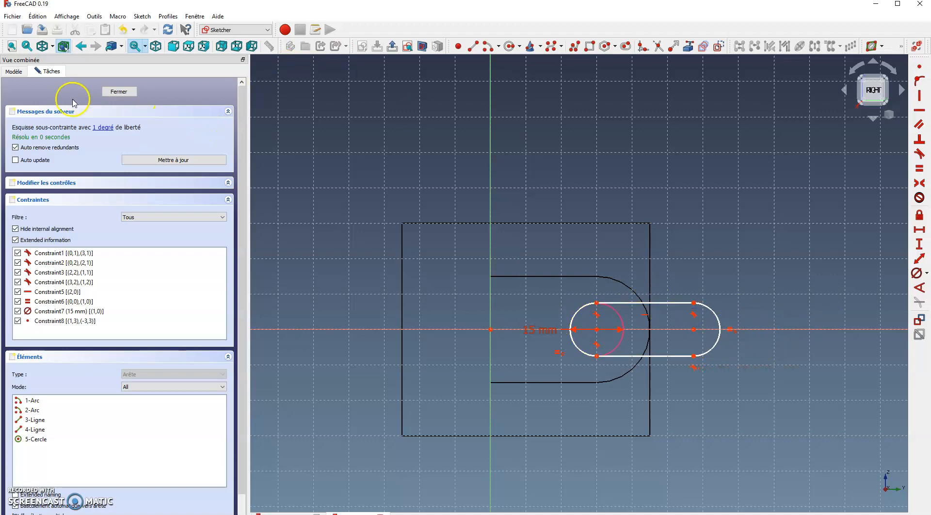
# Close the slot sketch and set the display style to shaded with edges (Filaire ombré)
pyautogui.click(115, 92)
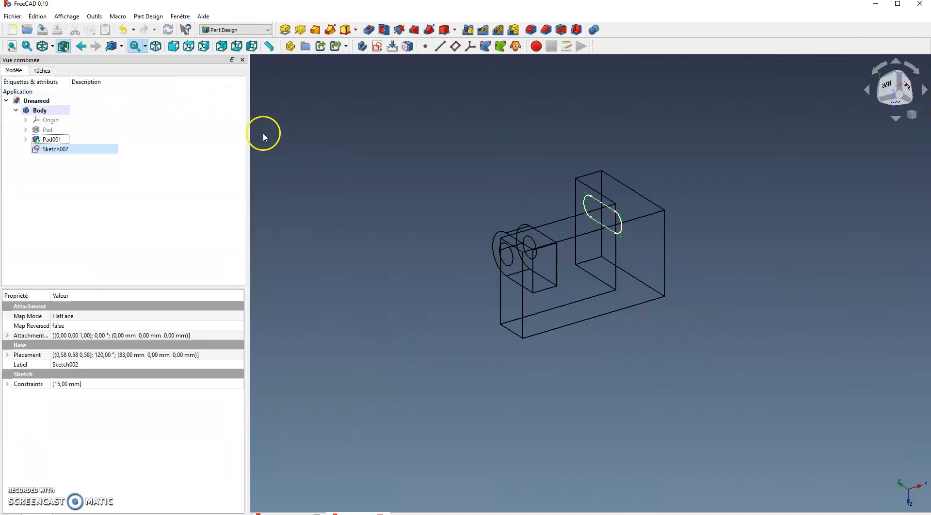
pyautogui.click(52, 46)
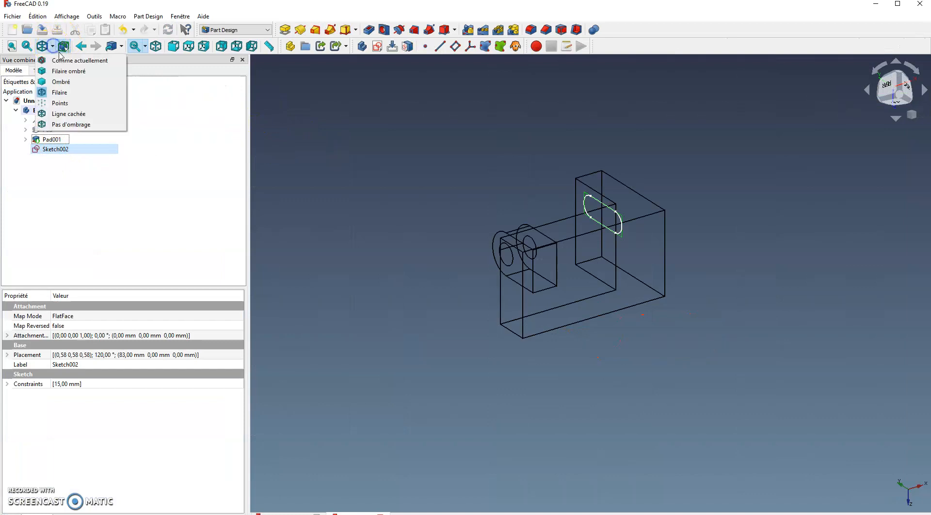
pyautogui.click(73, 69)
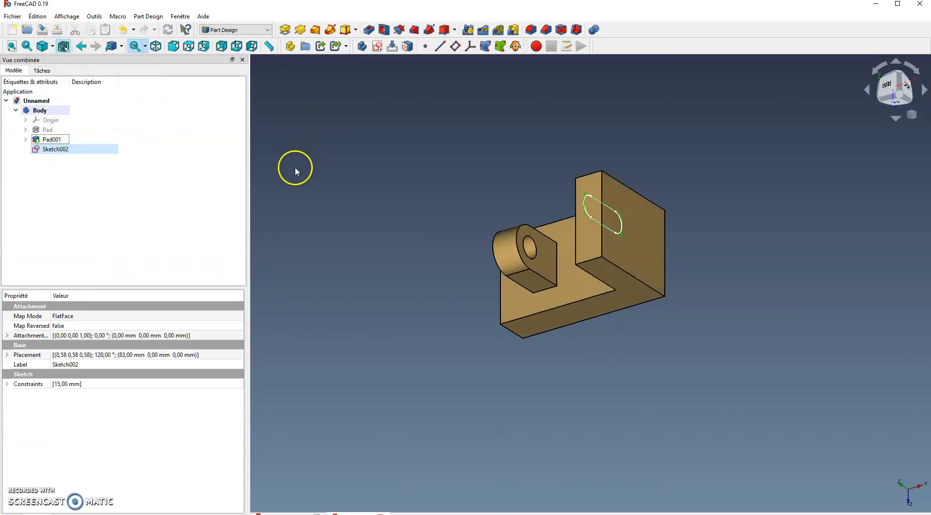
# Cut a pocket from the slot sketch through the upright with type Cote and a length of 21 mm
pyautogui.click(42, 70)
pyautogui.click(33, 126)
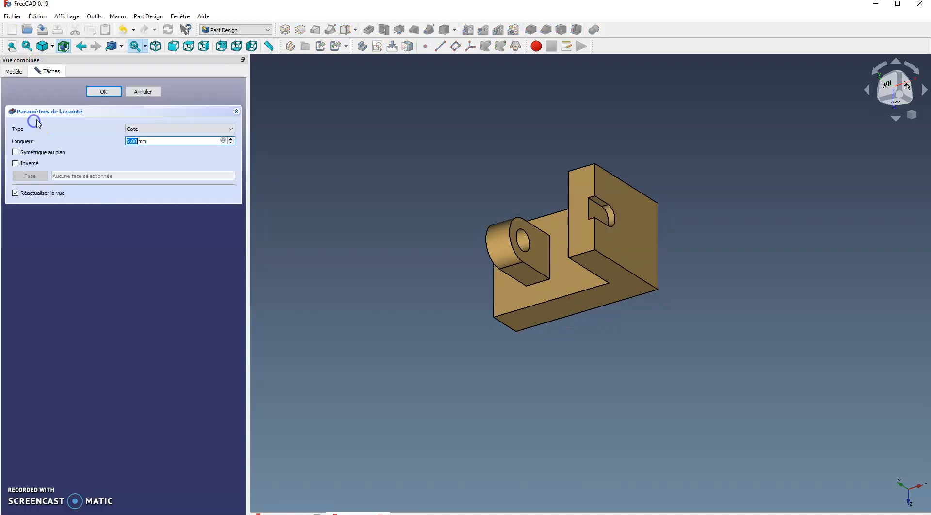
pyautogui.scroll(5, 173, 141)
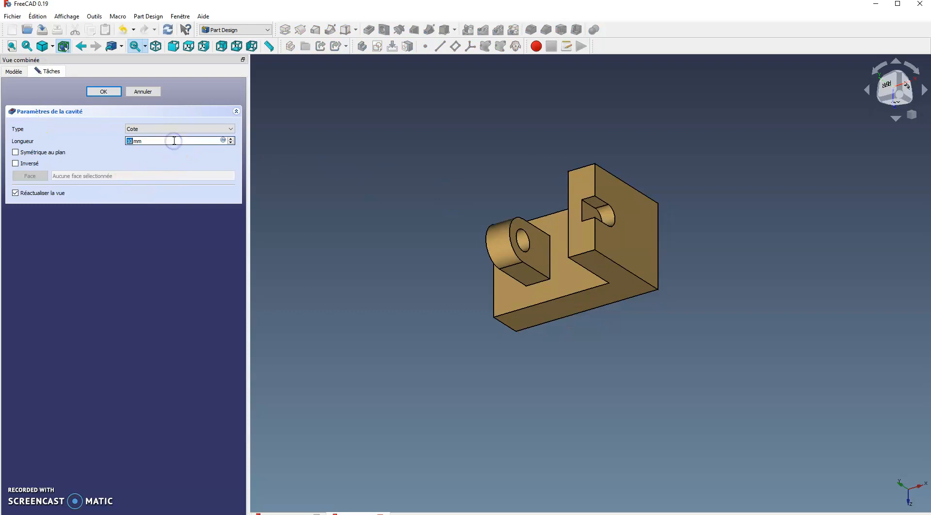
pyautogui.scroll(4, 175, 140)
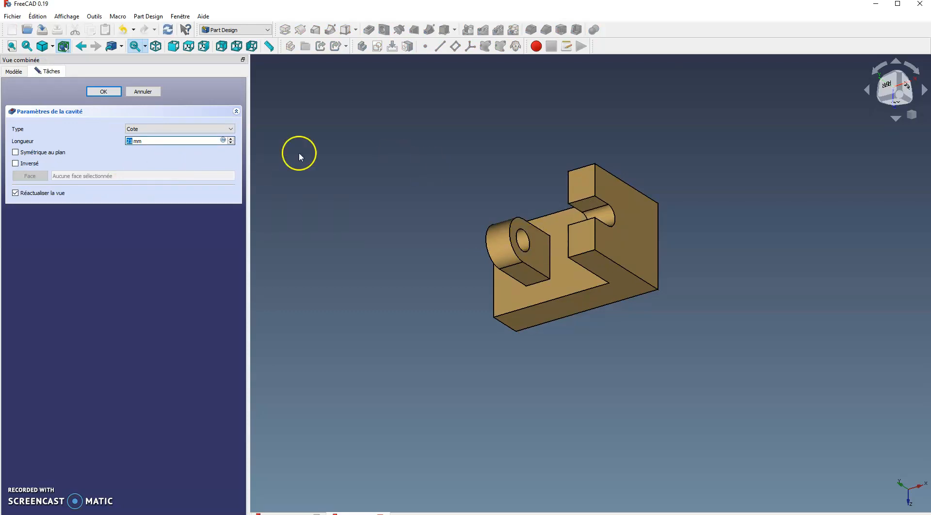
# Try the through-all type (À travers tout) for the pocket and return it to Cote
pyautogui.click(231, 128)
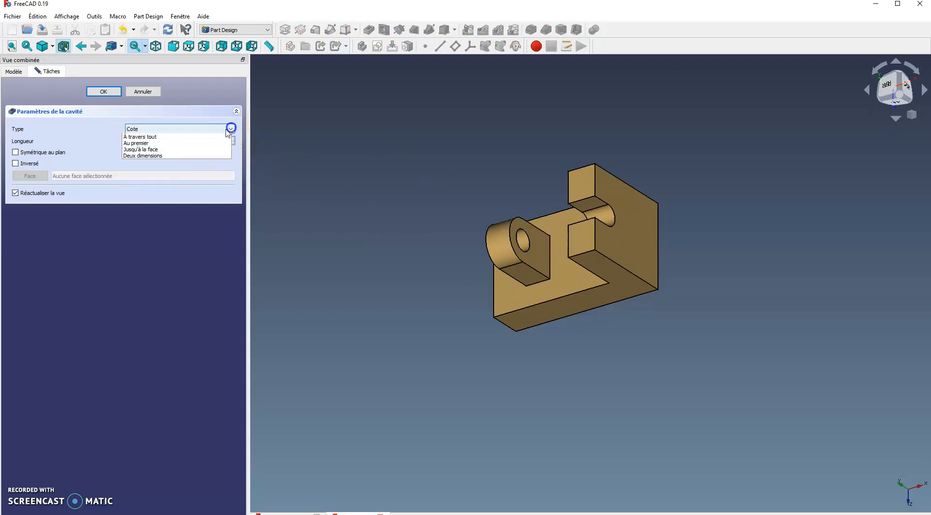
pyautogui.click(204, 144)
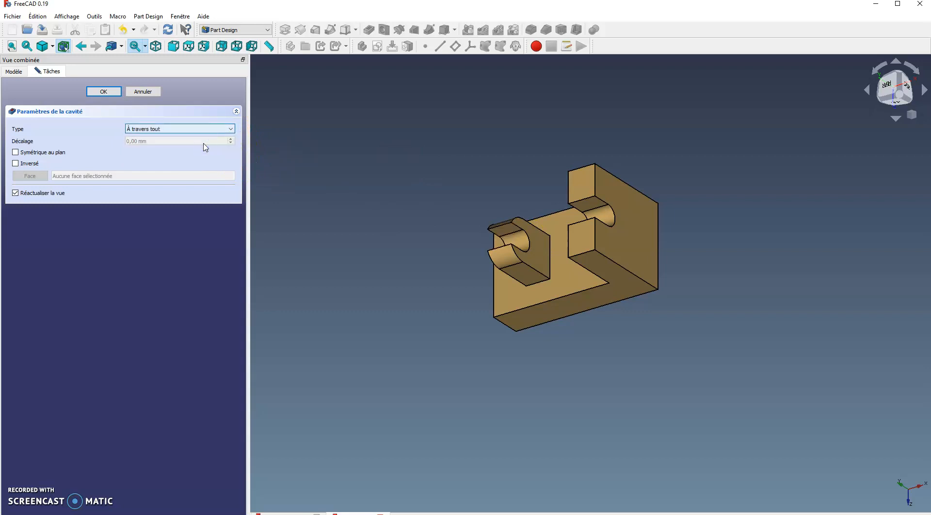
pyautogui.click(231, 129)
pyautogui.click(204, 144)
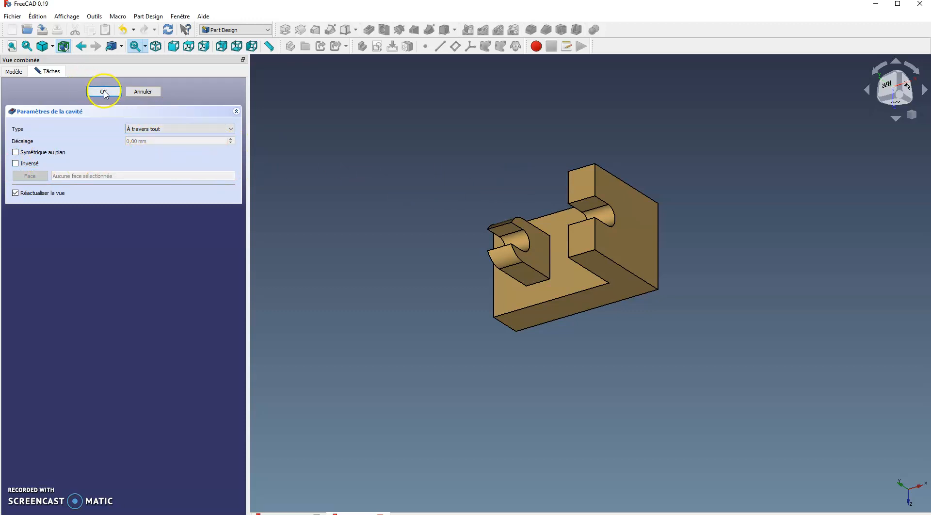
pyautogui.click(232, 129)
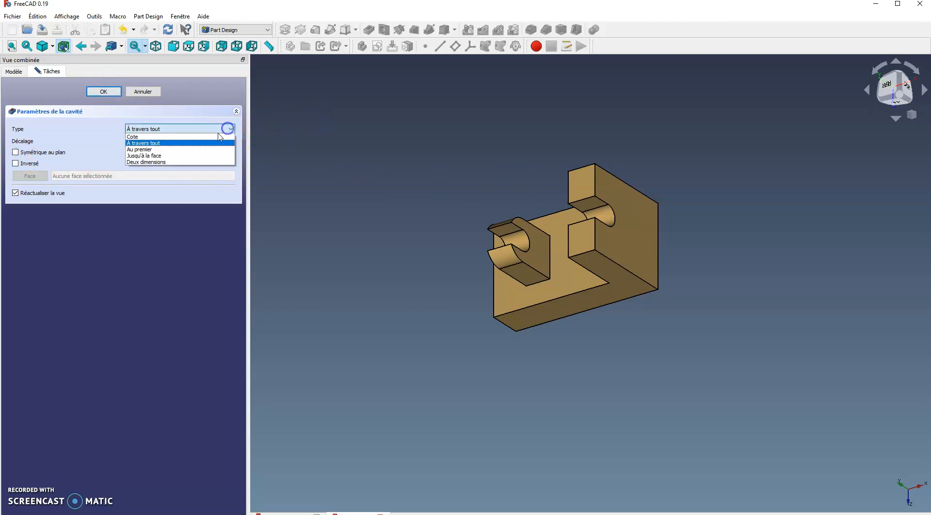
pyautogui.click(207, 138)
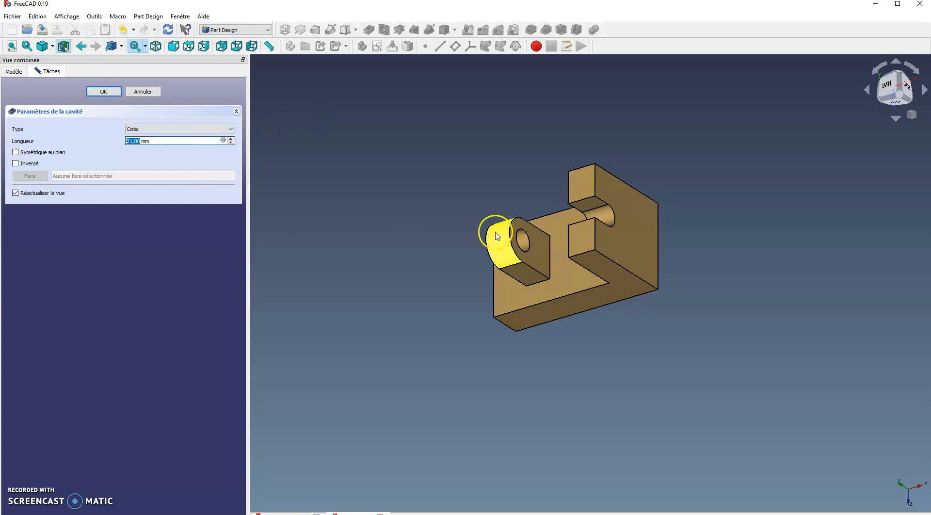
# Confirm the pocket and check the dovetail groove's dimensions in the reference drawing in Photos before returning to FreeCAD
pyautogui.click(103, 93)
pyautogui.moveTo(494, 269); pyautogui.dragTo(563, 403)
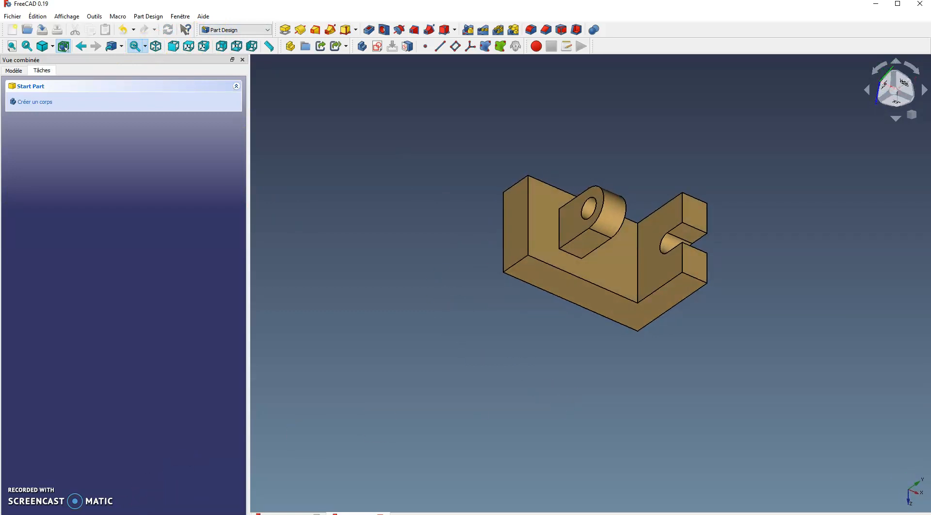
pyautogui.moveTo(131, 511)
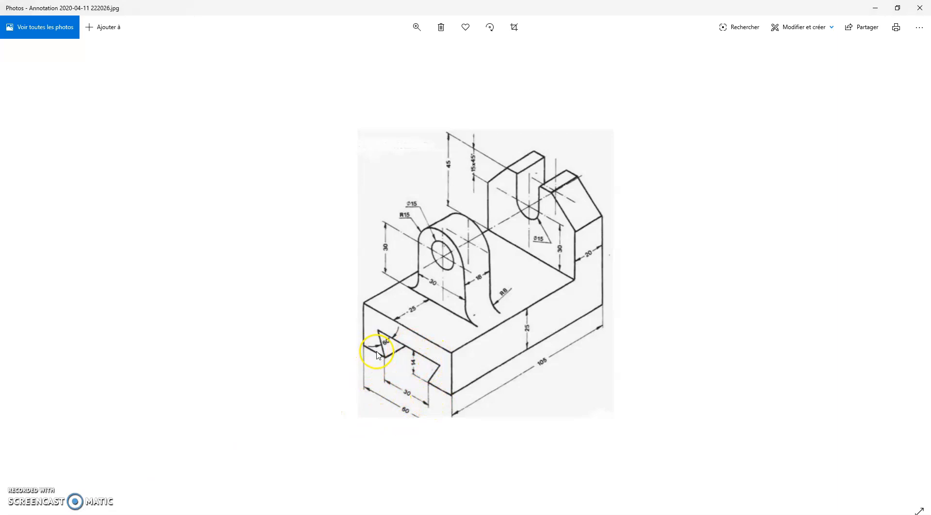
pyautogui.moveTo(170, 513)
pyautogui.click(109, 513)
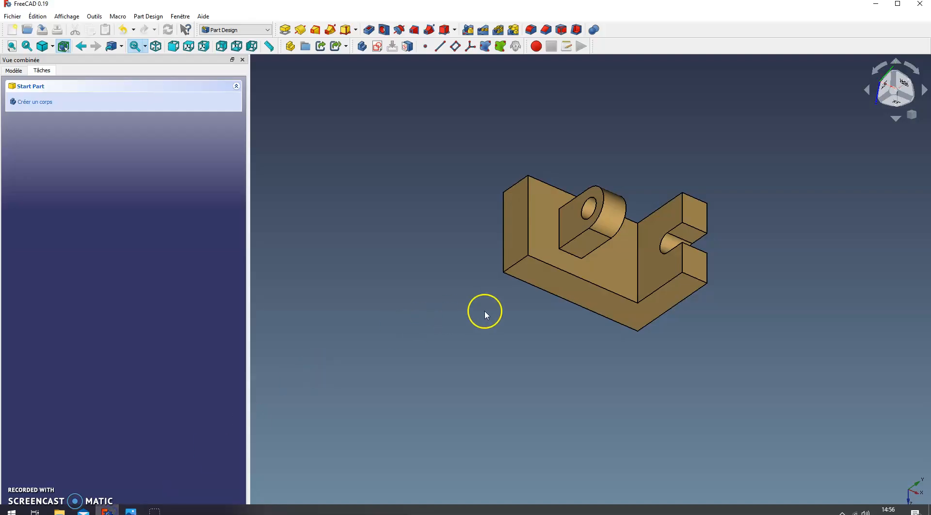
# Create a sketch on the base's end face opposite the upright and set the display style to wireframe (Filaire)
pyautogui.click(505, 230)
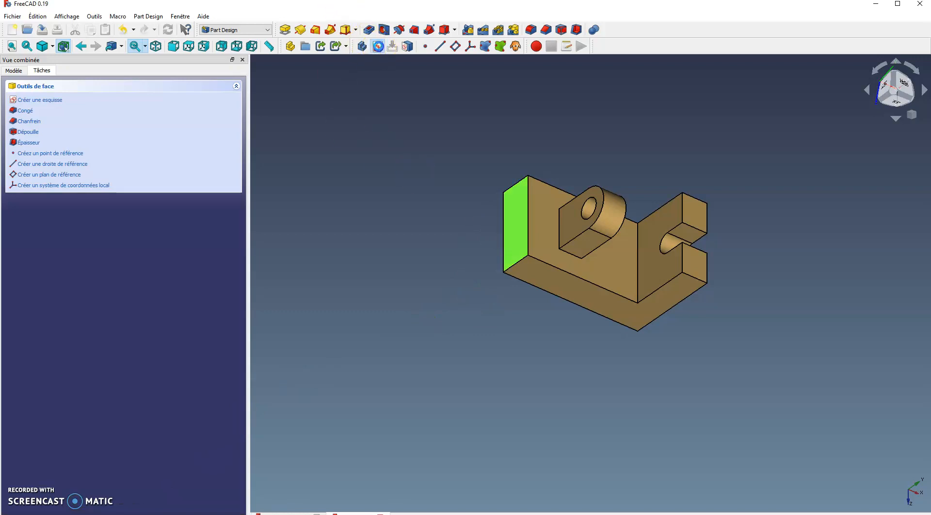
pyautogui.click(362, 46)
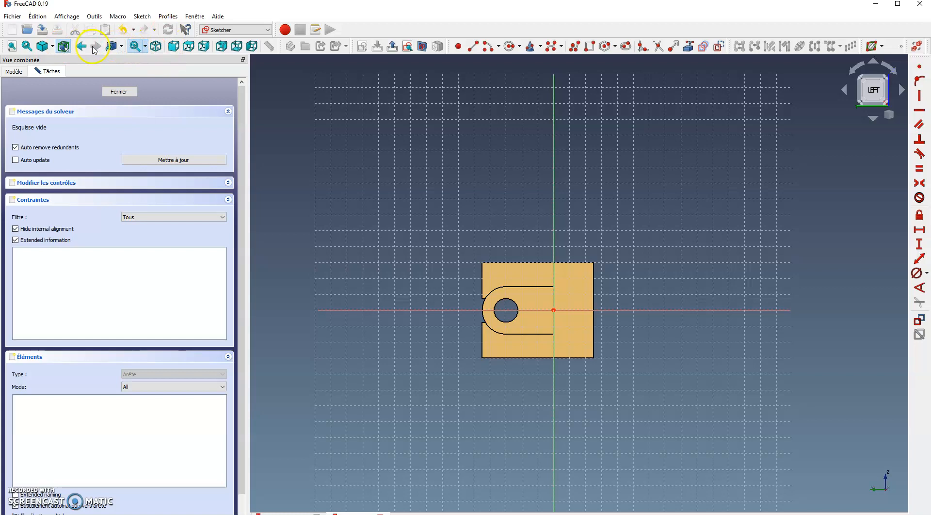
pyautogui.click(51, 46)
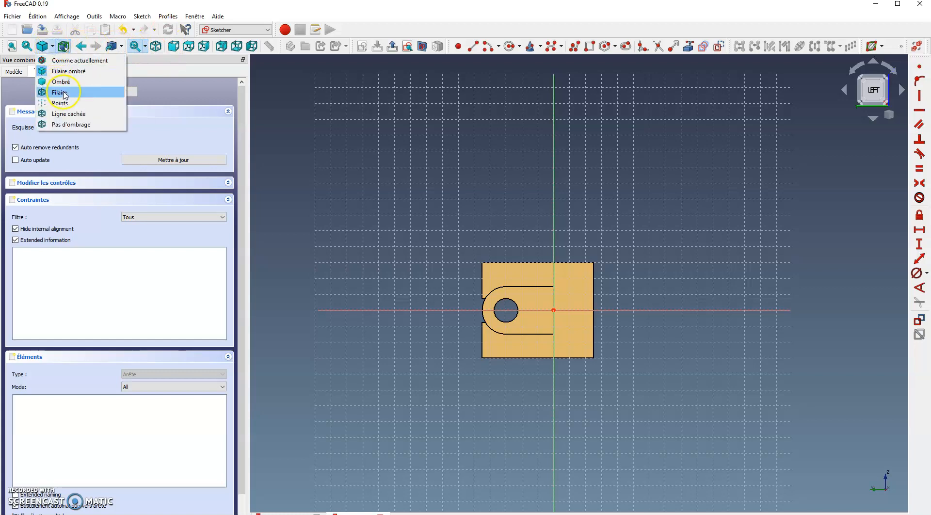
pyautogui.click(59, 91)
# Bring the underside edge of the base's end face into the sketch as external geometry
pyautogui.scroll(4, 636, 289)
pyautogui.moveTo(634, 289)
pyautogui.mouseDown(button='middle')
pyautogui.moveTo(760, 160)
pyautogui.moveTo(715, 202)
pyautogui.mouseUp(button='middle')
pyautogui.click(688, 46)
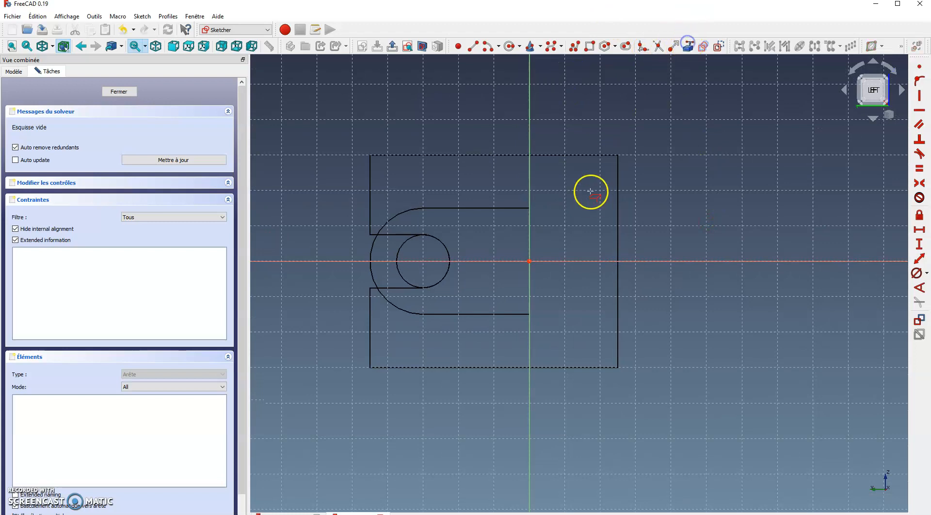
pyautogui.click(618, 156)
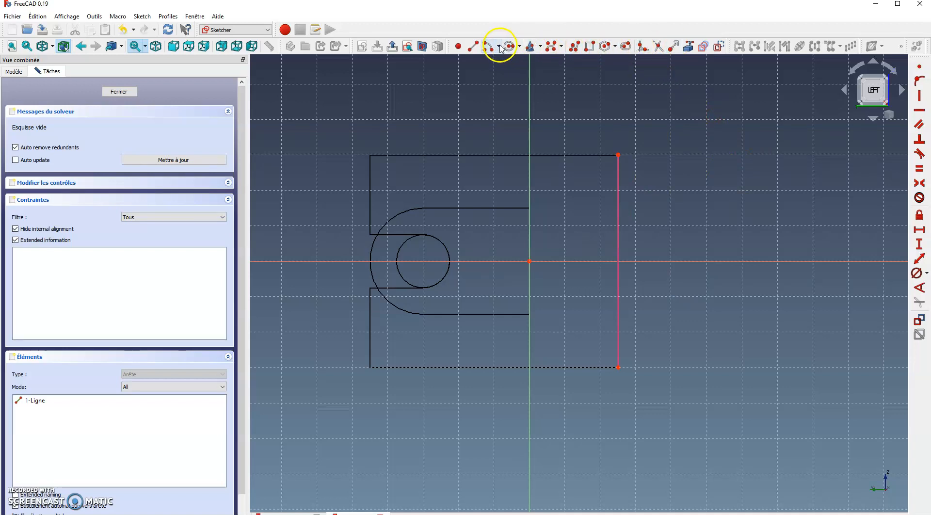
# Draw a closed four-sided dovetail profile with the polyline tool, its narrow side on the underside edge and its wider parallel side inside the base
pyautogui.click(575, 48)
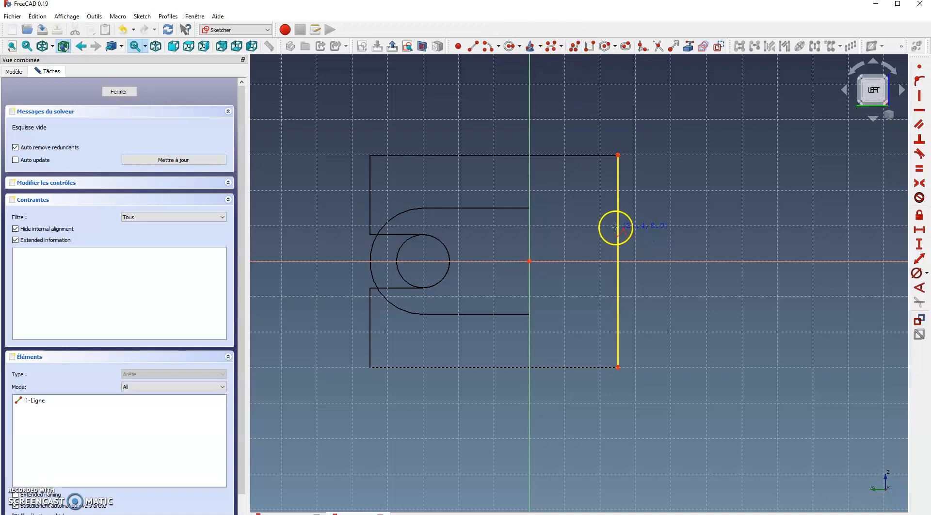
pyautogui.click(617, 230)
pyautogui.click(591, 211)
pyautogui.click(592, 331)
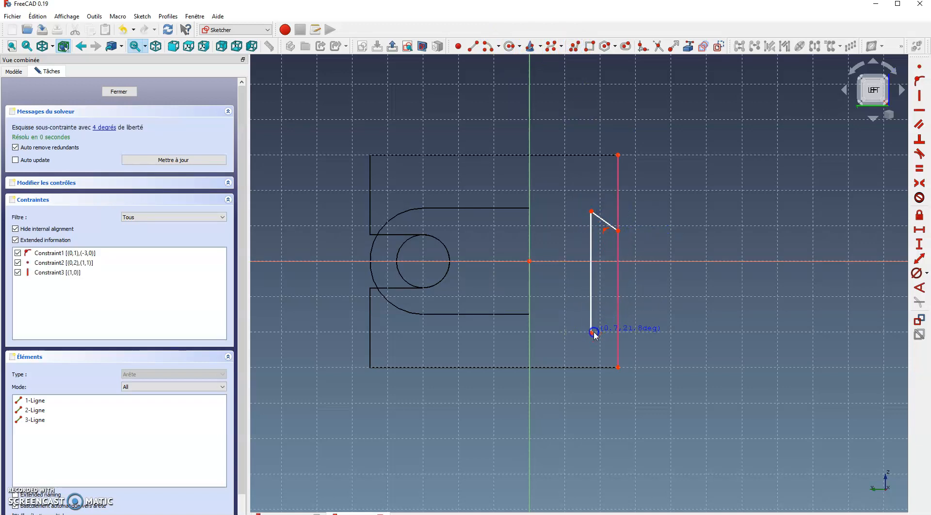
pyautogui.click(617, 318)
pyautogui.click(618, 231)
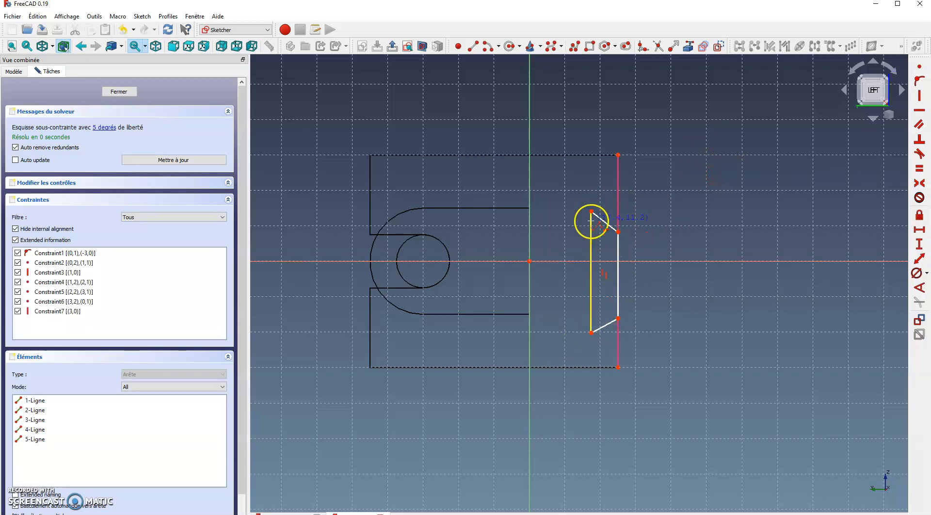
pyautogui.rightClick(583, 175)
# Constrain the dovetail profile's two inner corners symmetric about the horizontal axis
pyautogui.click(590, 211)
pyautogui.click(591, 332)
pyautogui.click(573, 261)
pyautogui.click(919, 183)
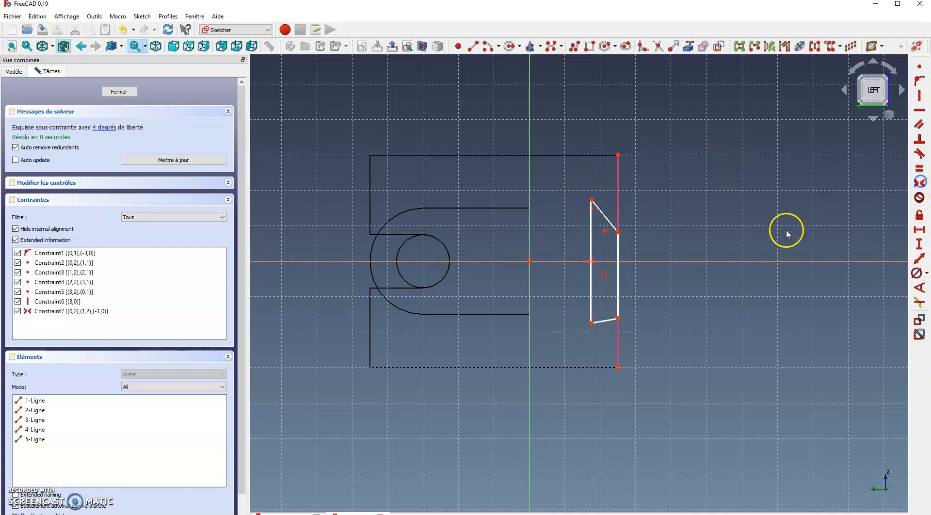
# Constrain the two profile corners on the underside edge symmetric about the horizontal axis
pyautogui.click(619, 229)
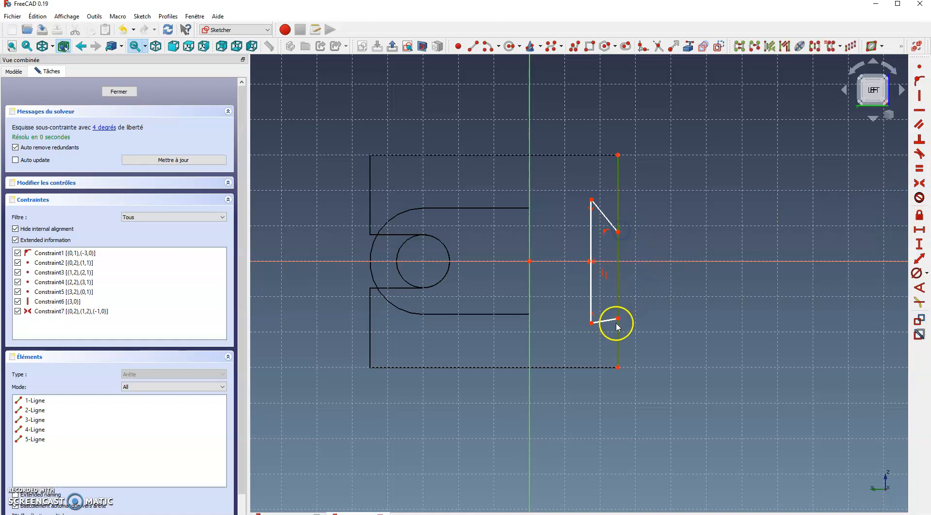
pyautogui.click(636, 236)
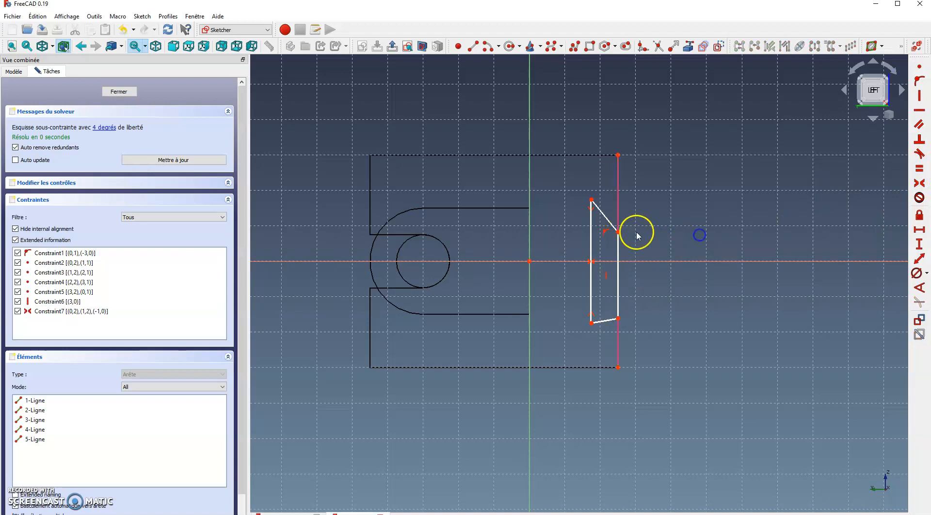
pyautogui.click(618, 232)
pyautogui.click(618, 319)
pyautogui.click(685, 262)
pyautogui.click(919, 173)
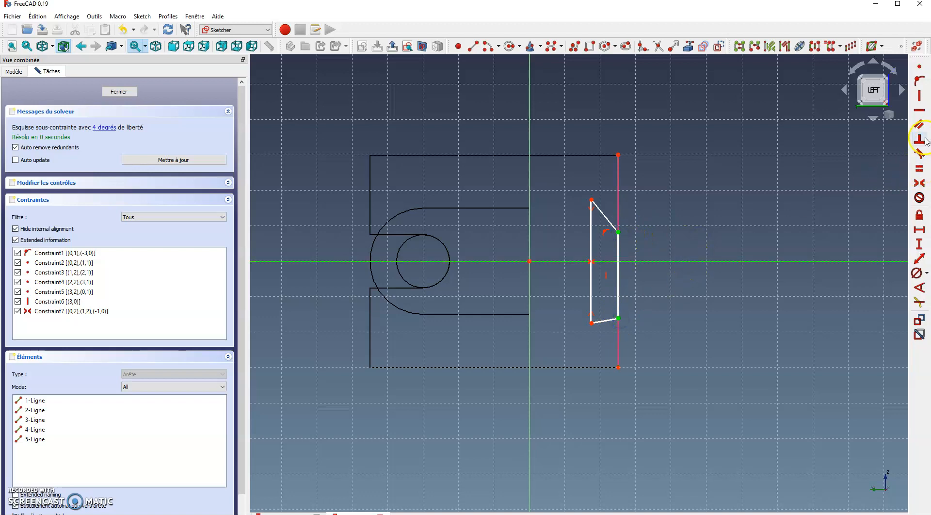
pyautogui.click(918, 182)
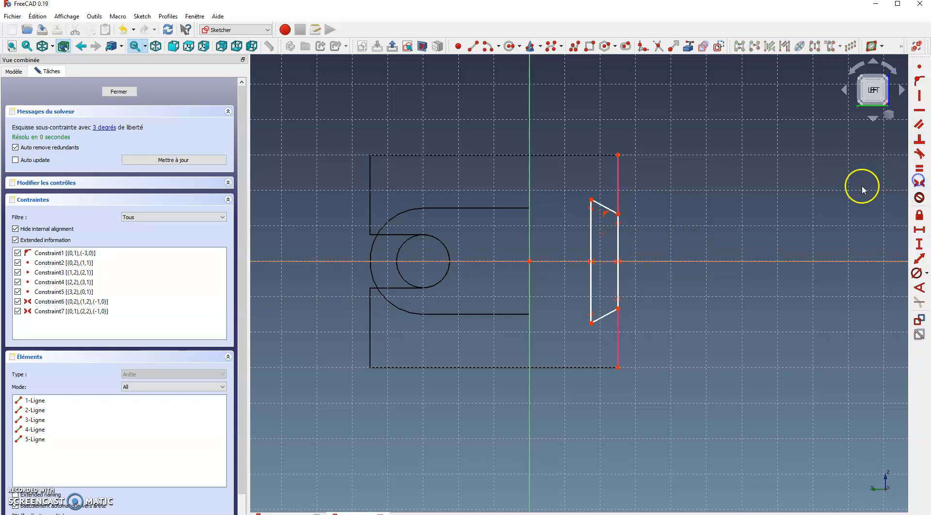
# Constrain the angle between one slanted side of the dovetail profile and the underside edge to 120°
pyautogui.click(609, 209)
pyautogui.click(618, 182)
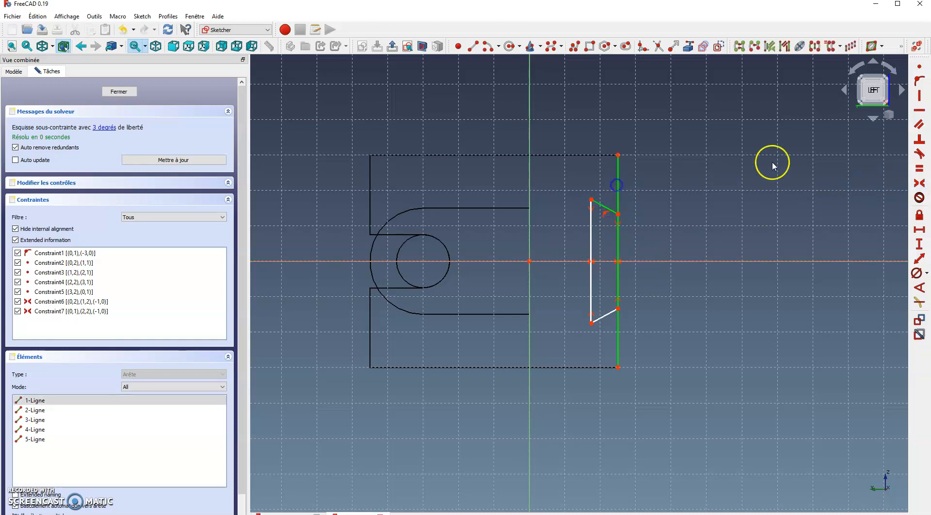
pyautogui.click(920, 289)
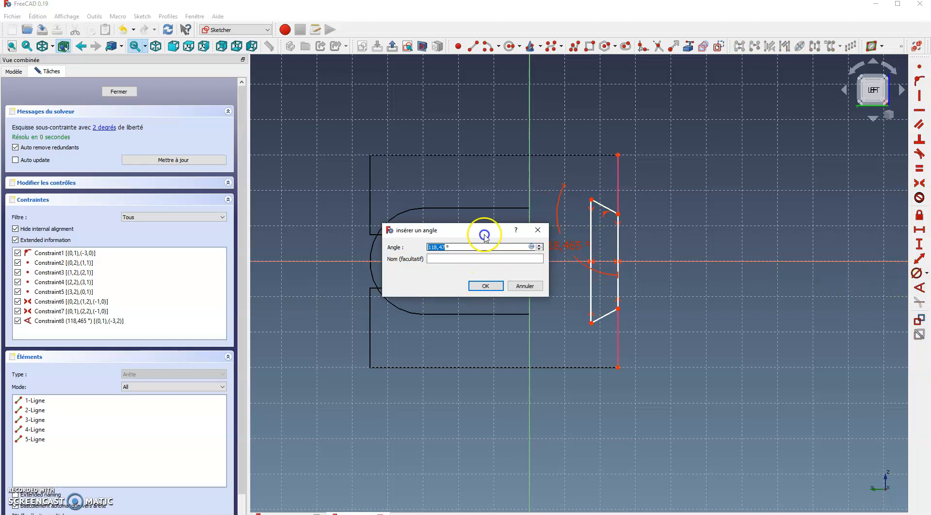
pyautogui.moveTo(450, 253); pyautogui.dragTo(379, 246)
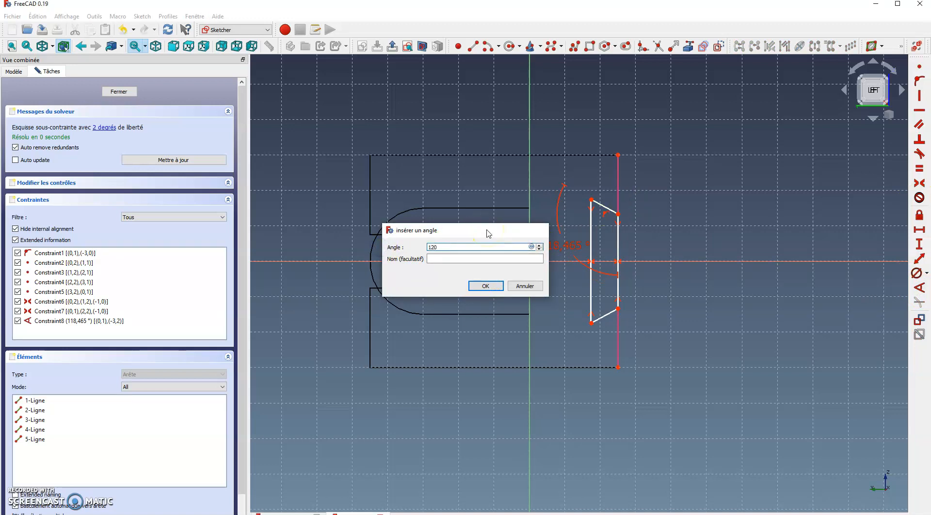
pyautogui.write('120')
pyautogui.press('Return')
# Try to add a 120° angle constraint between the other slanted side and the underside edge
pyautogui.click(605, 315)
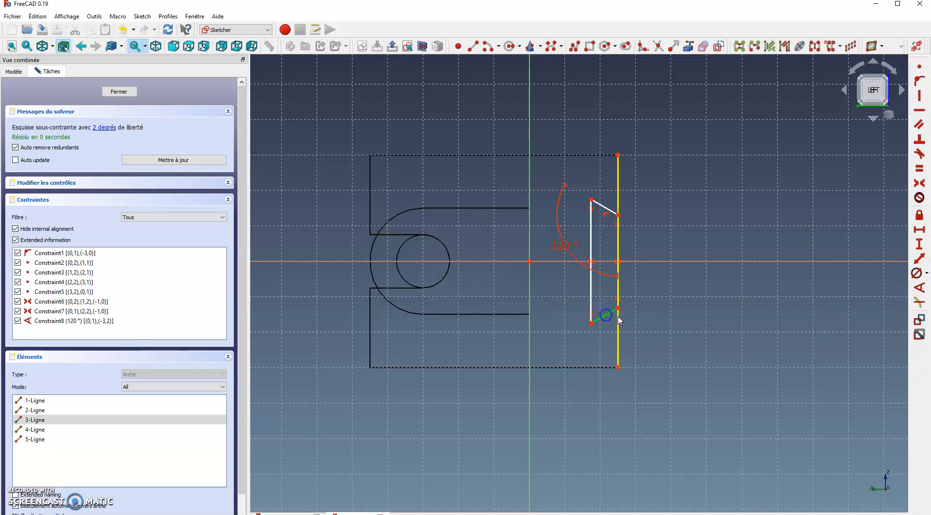
pyautogui.click(614, 324)
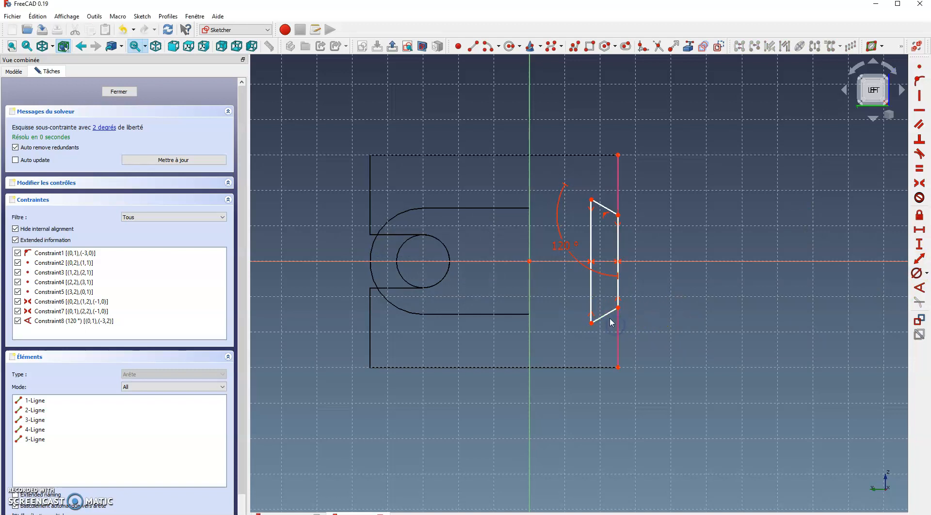
pyautogui.click(606, 316)
pyautogui.click(619, 324)
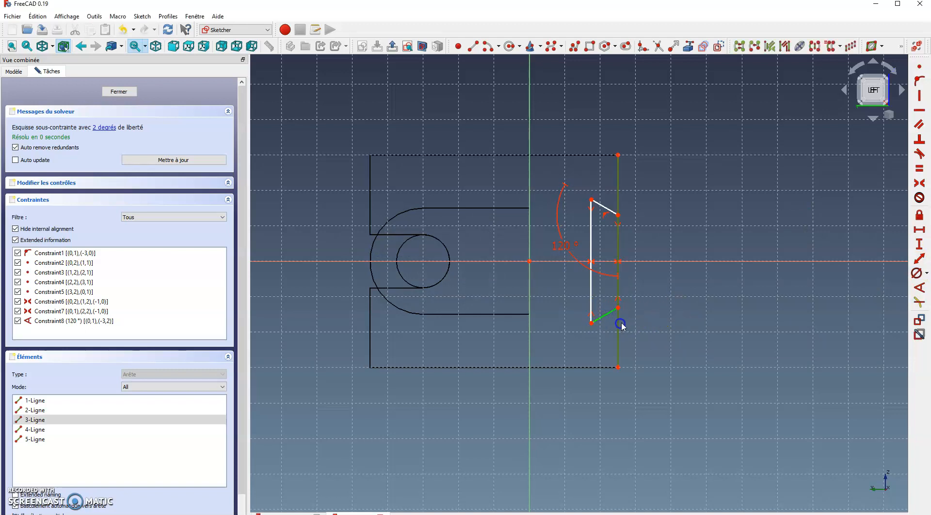
pyautogui.click(919, 289)
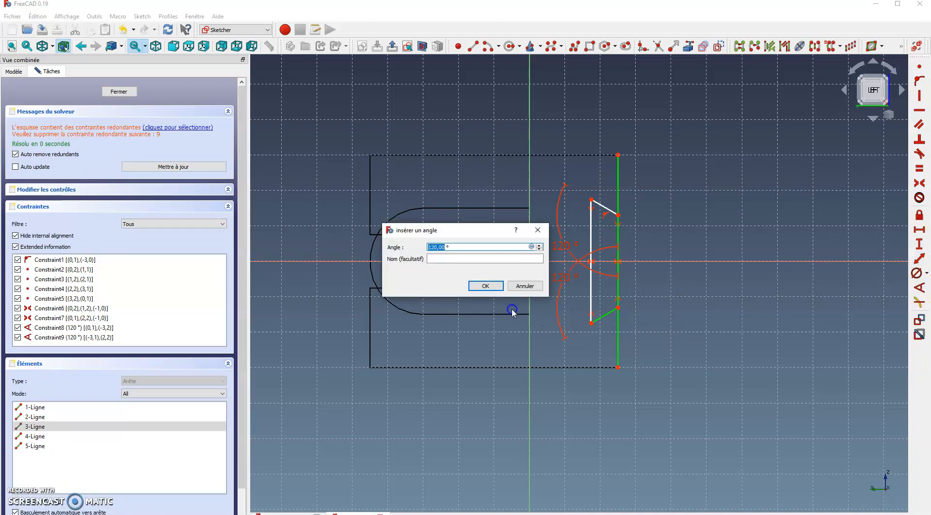
pyautogui.click(486, 286)
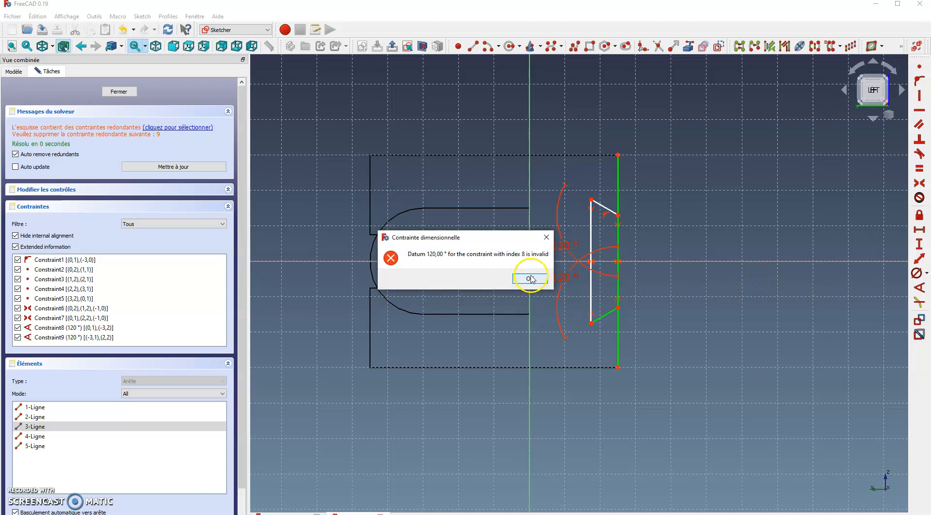
pyautogui.click(530, 275)
# Move the existing 120° dimension outside the base outline and retry the angle constraint on the opposite slanted side
pyautogui.moveTo(563, 244); pyautogui.dragTo(553, 214)
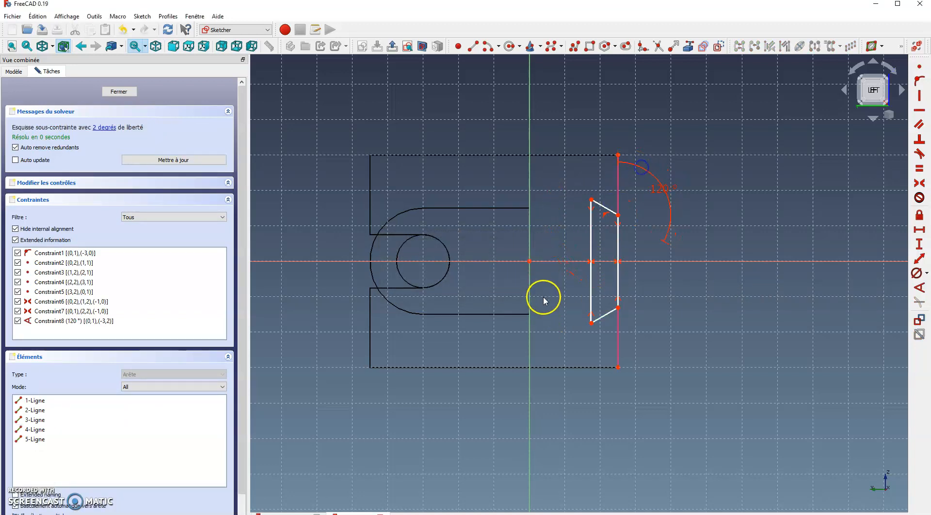
pyautogui.click(601, 323)
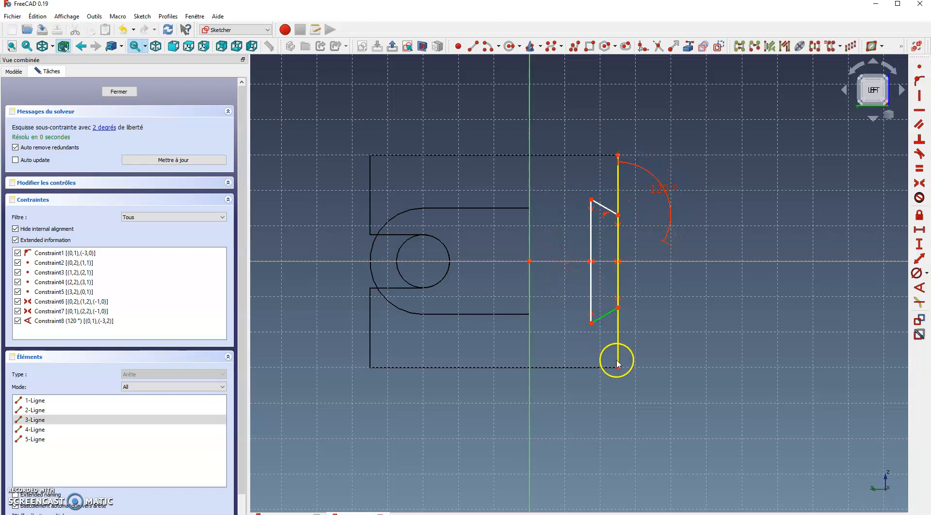
pyautogui.click(920, 291)
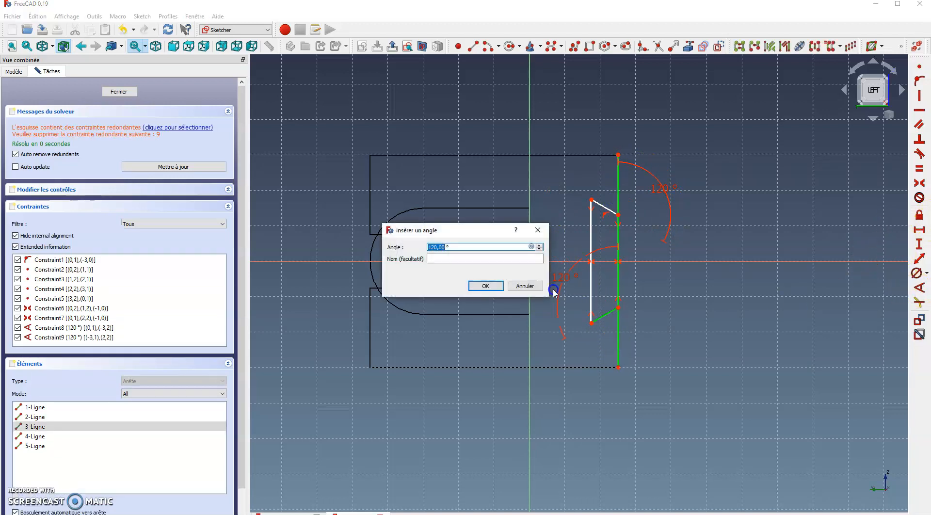
pyautogui.click(486, 286)
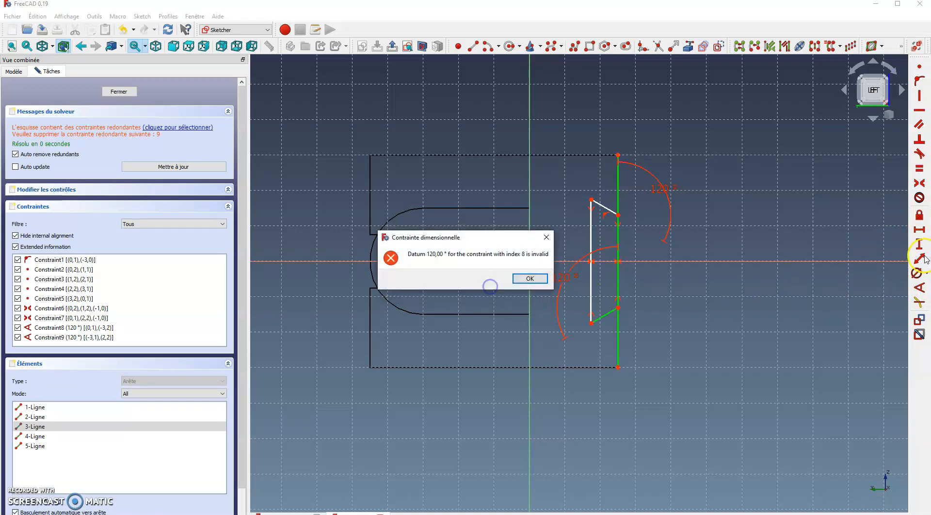
pyautogui.click(530, 279)
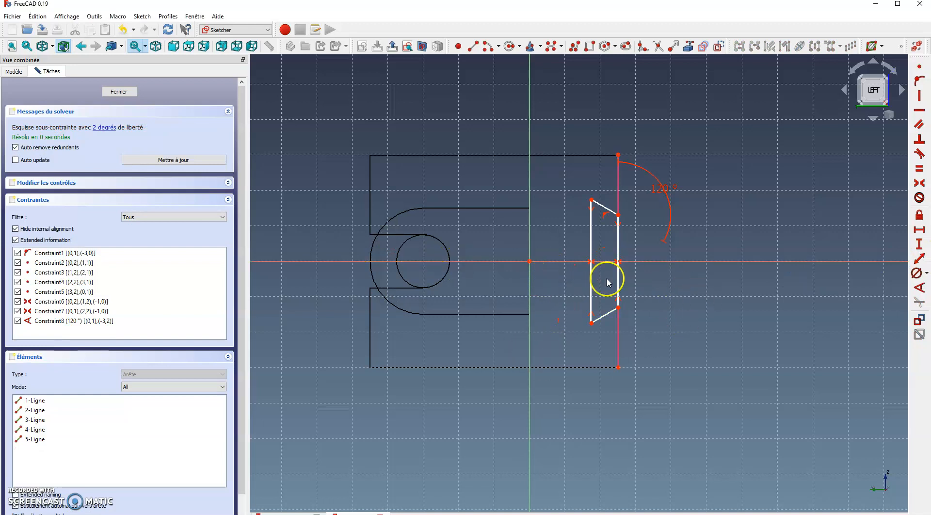
# Set the horizontal distance between the two end points of the dovetail's slanted side to 14 mm
pyautogui.click(591, 199)
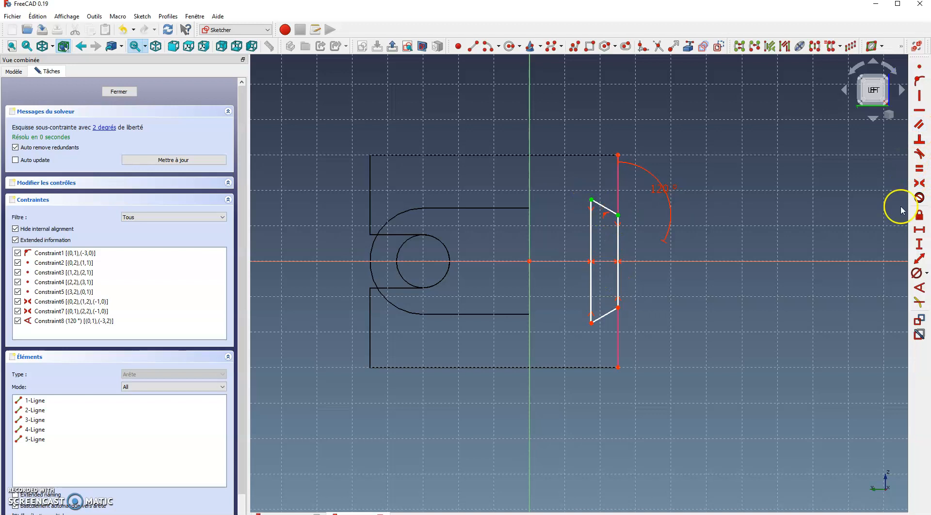
pyautogui.click(920, 230)
pyautogui.write('14')
pyautogui.press('Return')
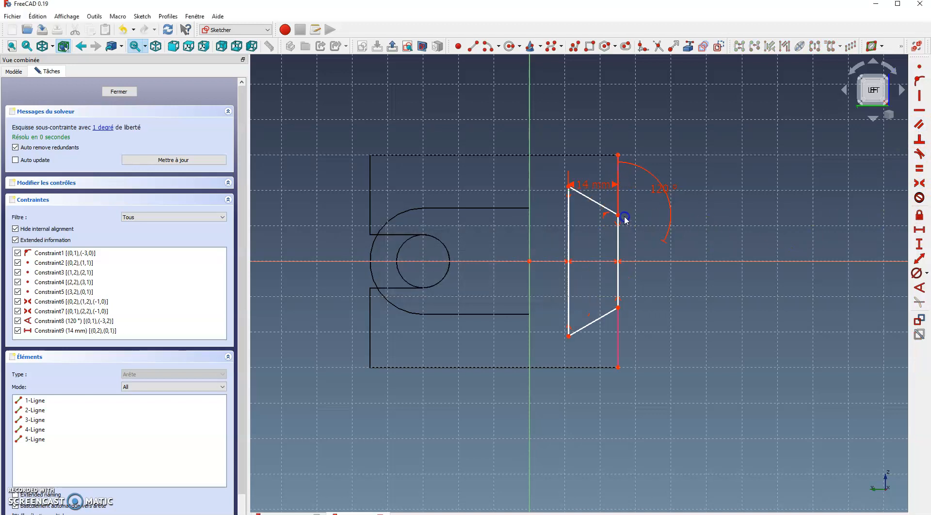
# Constrain the vertical length of the dovetail's narrow side on the underside edge to 30 mm
pyautogui.click(617, 300)
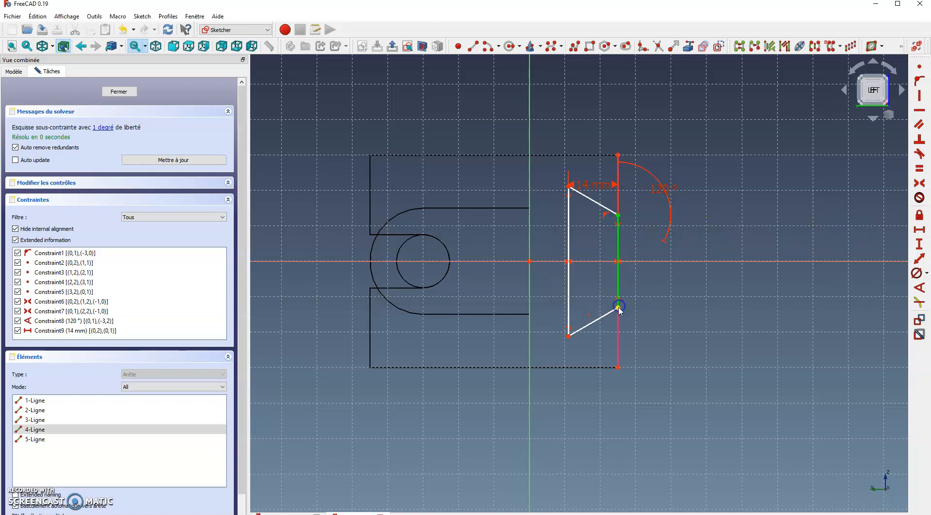
pyautogui.click(655, 306)
pyautogui.click(617, 239)
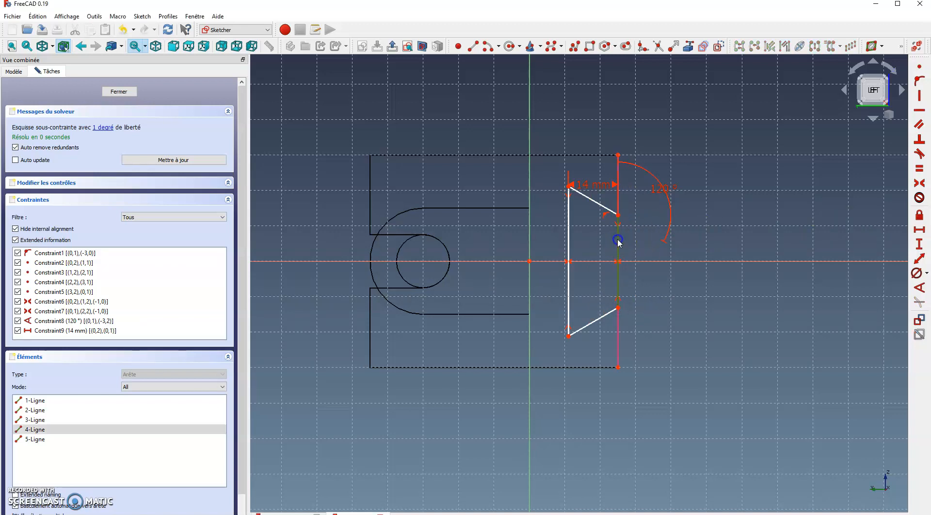
pyautogui.moveTo(618, 216)
pyautogui.mouseDown()
pyautogui.moveTo(613, 243)
pyautogui.moveTo(619, 197)
pyautogui.moveTo(620, 209)
pyautogui.mouseUp()
pyautogui.click(632, 295)
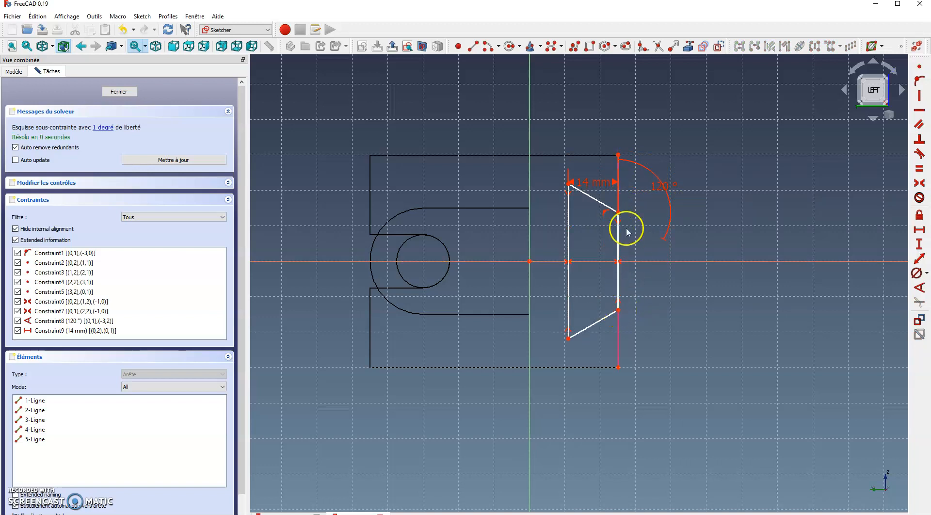
pyautogui.click(618, 249)
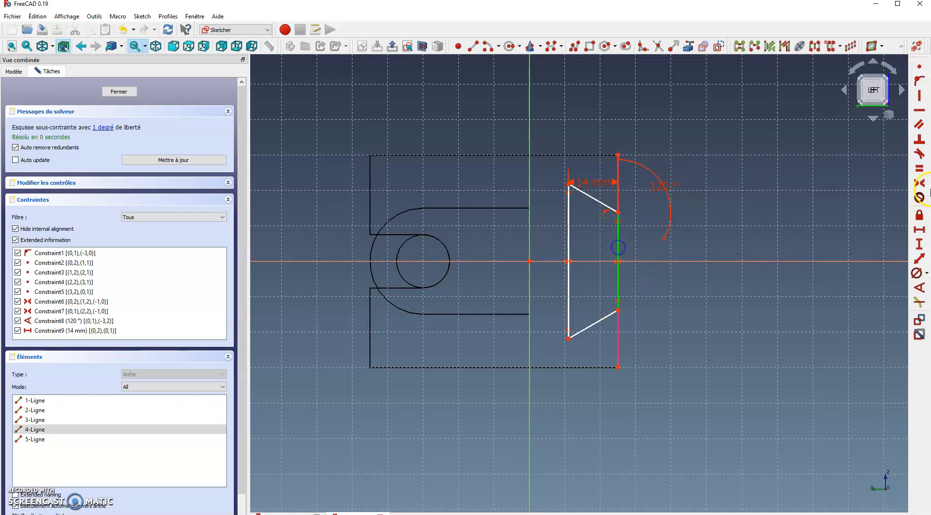
pyautogui.click(919, 244)
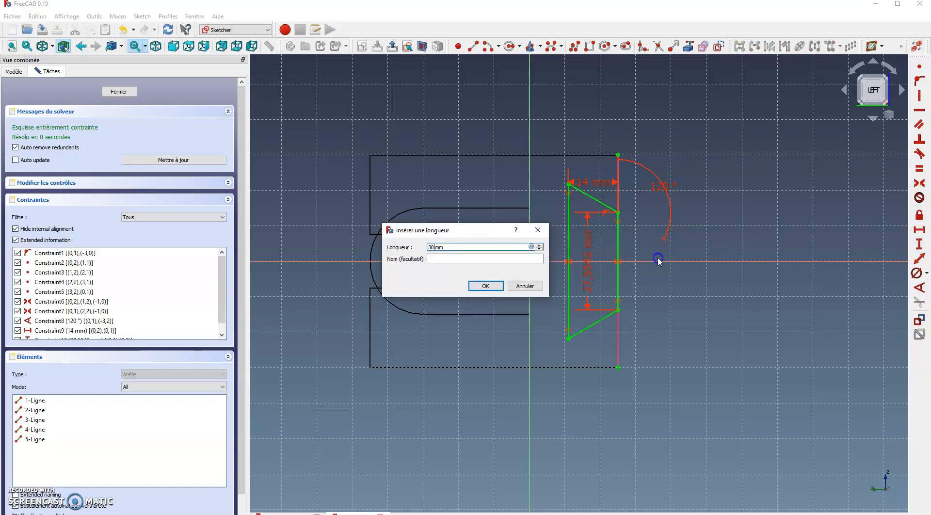
pyautogui.press('Return')
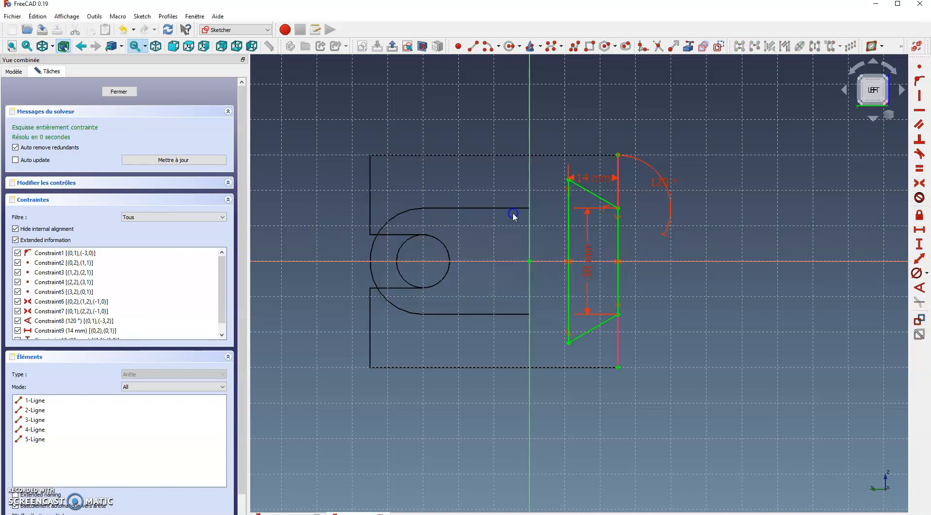
# Close the sketch and cut the dovetail profile through the whole base with a Pocket
pyautogui.click(121, 91)
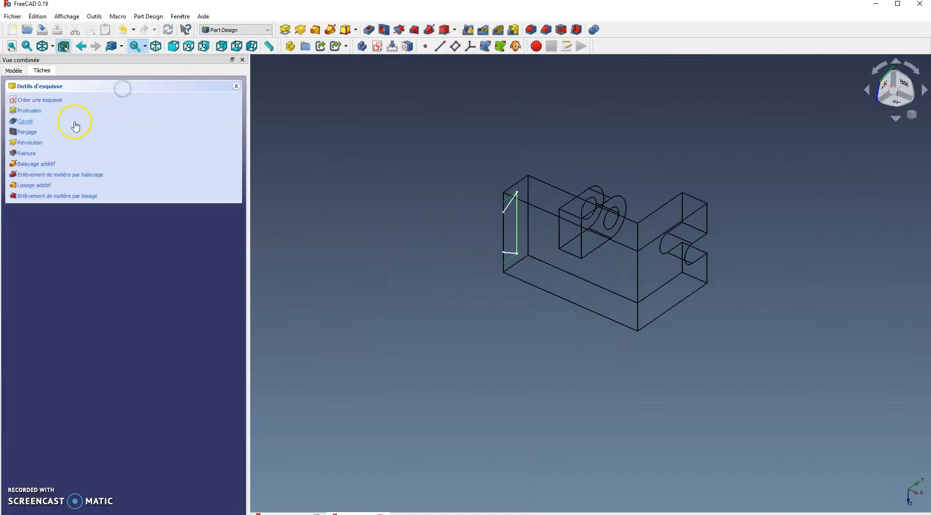
pyautogui.click(27, 122)
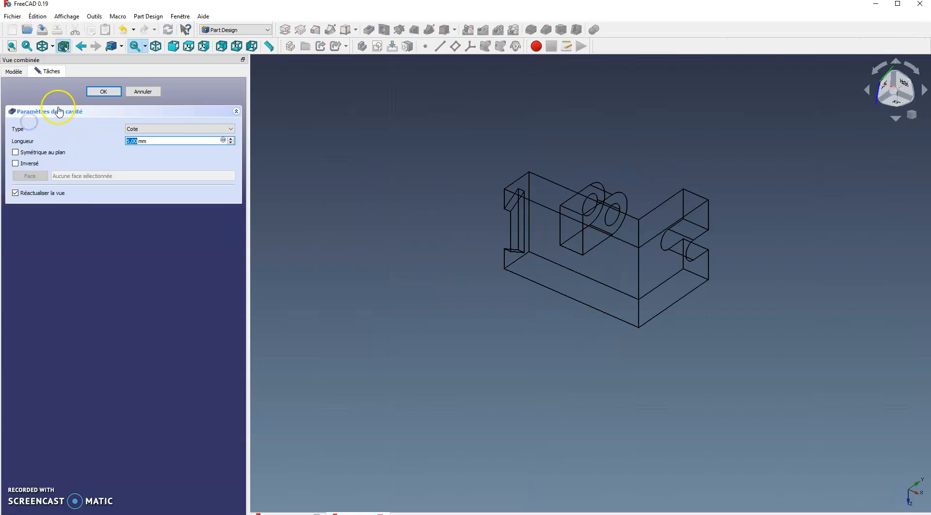
pyautogui.click(232, 130)
pyautogui.click(215, 142)
pyautogui.moveTo(339, 184); pyautogui.dragTo(166, 251, button='middle')
pyautogui.click(104, 91)
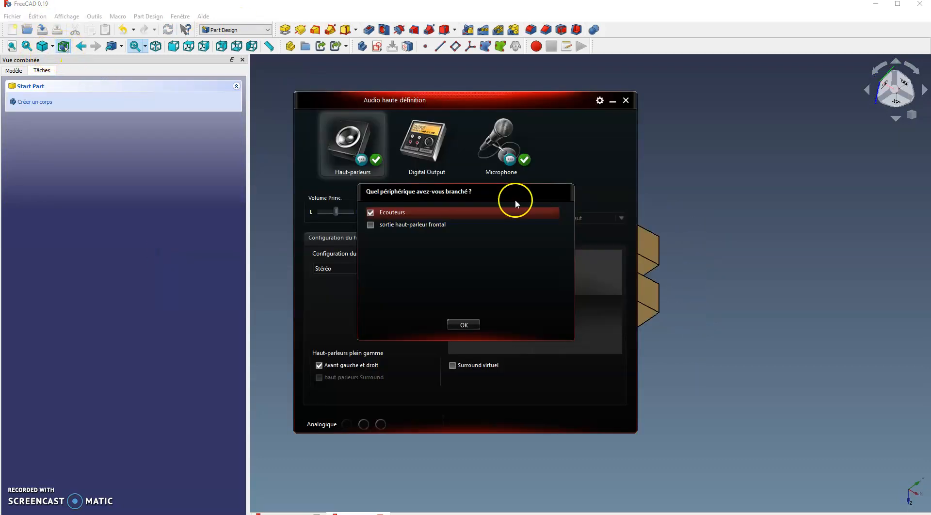
# Accept Ecouteurs and Entrée Micro as the plugged-in audio devices and close the audio manager window
pyautogui.click(463, 324)
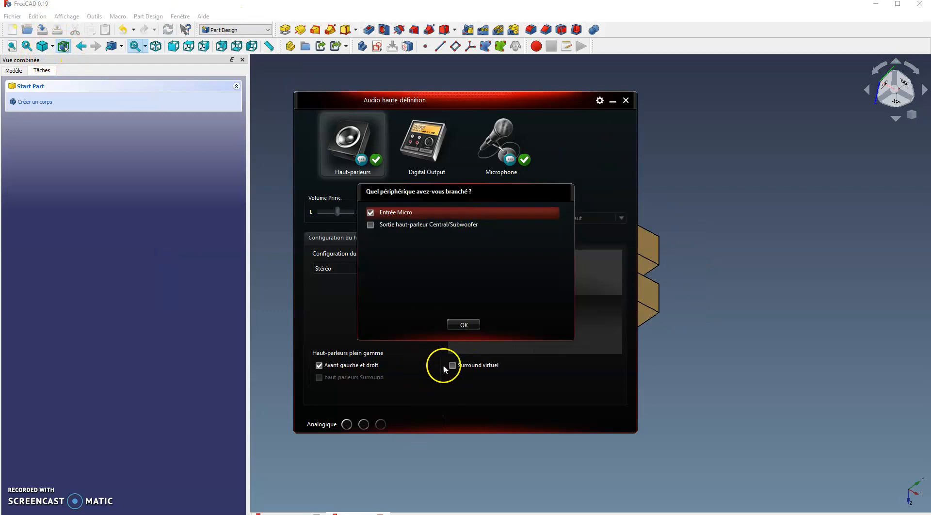
pyautogui.click(473, 324)
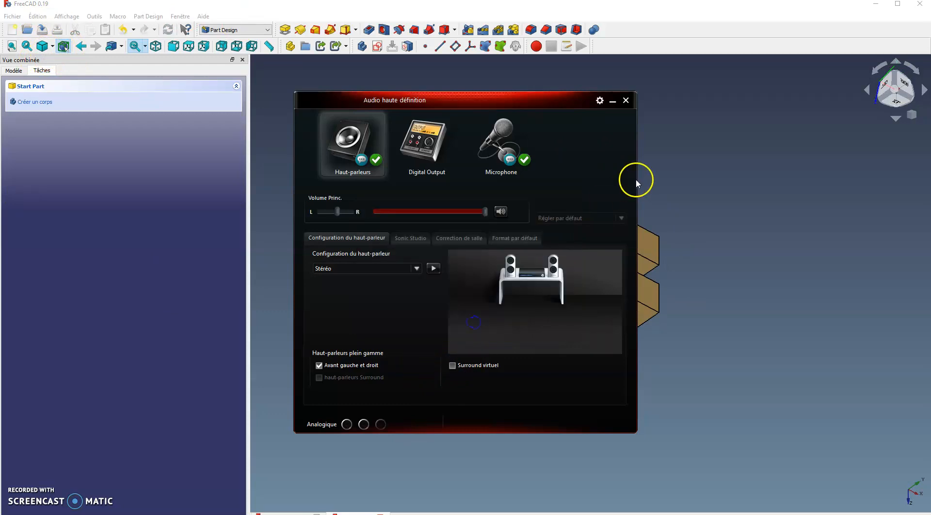
pyautogui.click(626, 100)
# Fillet the two edges where the pierced lug's flat sides meet the base with an 8 mm radius
pyautogui.moveTo(484, 405); pyautogui.dragTo(345, 400, button='middle')
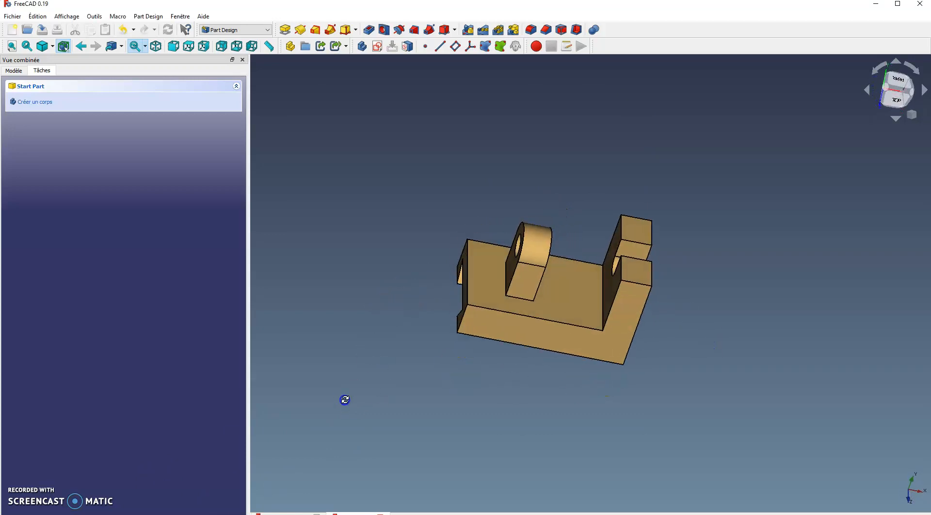
pyautogui.click(476, 308)
pyautogui.moveTo(477, 308); pyautogui.dragTo(452, 465, button='middle')
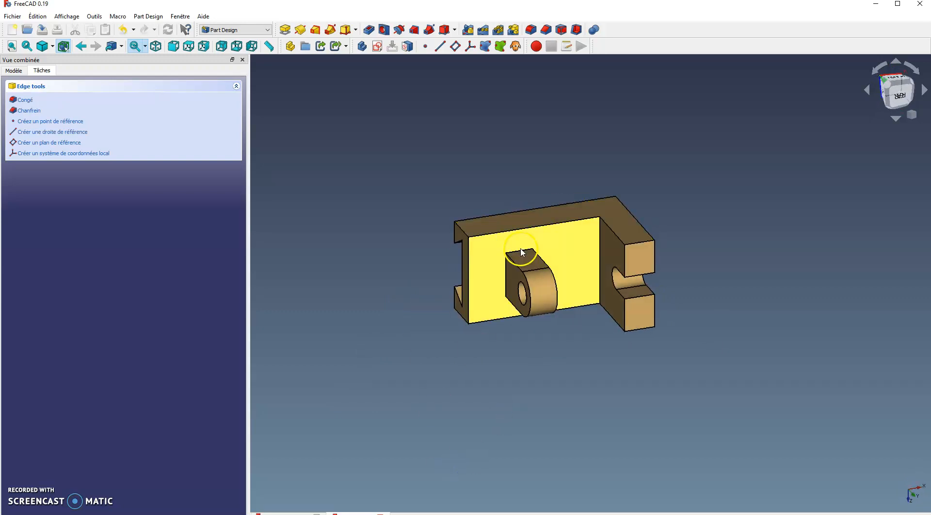
pyautogui.scroll(5, 521, 251)
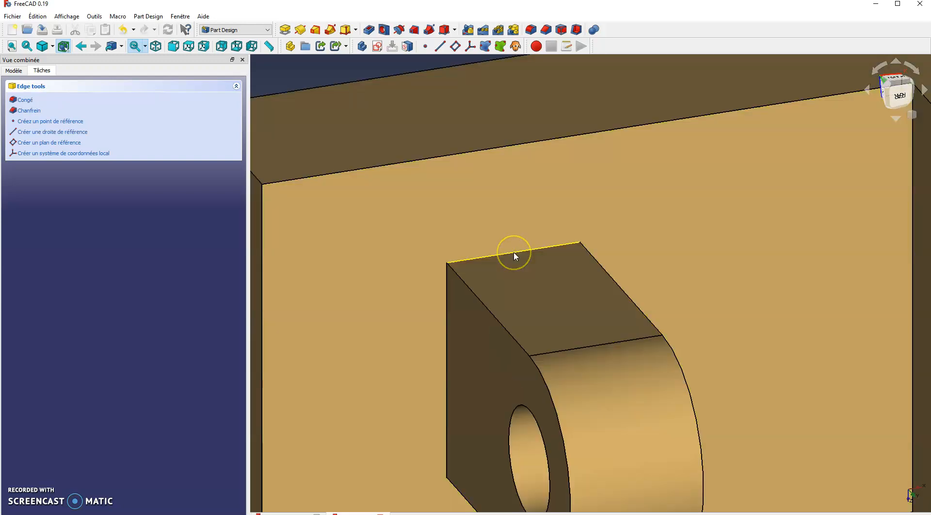
pyautogui.click(515, 256)
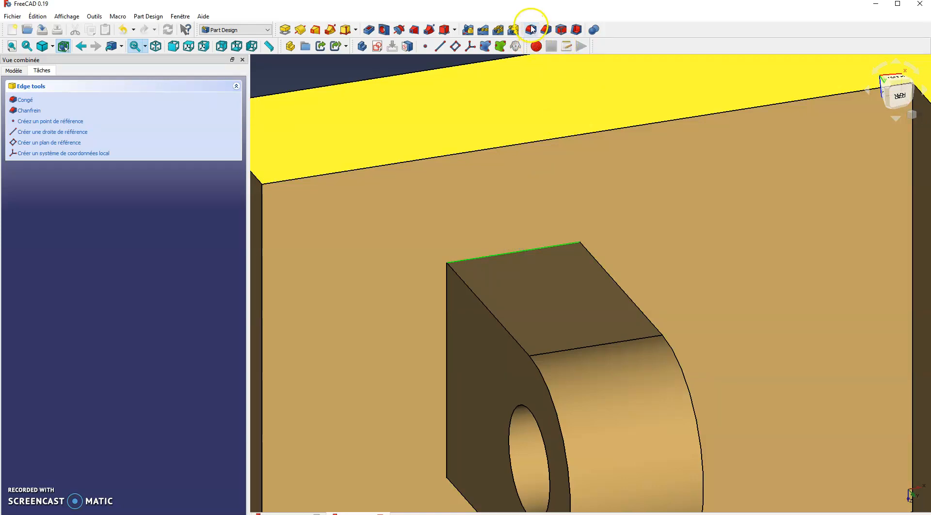
pyautogui.click(531, 29)
pyautogui.moveTo(162, 301); pyautogui.dragTo(81, 298)
pyautogui.write('8')
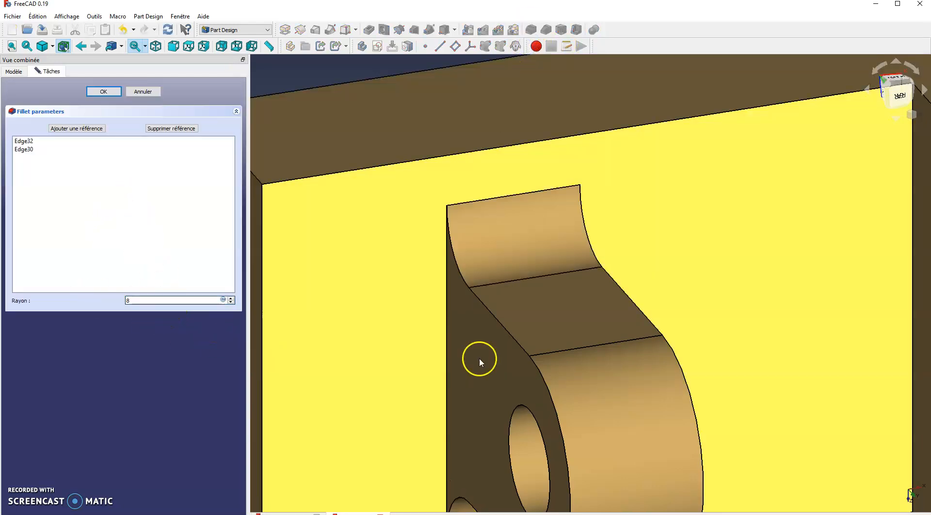
pyautogui.scroll(-5, 657, 357)
pyautogui.moveTo(711, 324); pyautogui.dragTo(717, 266, button='middle')
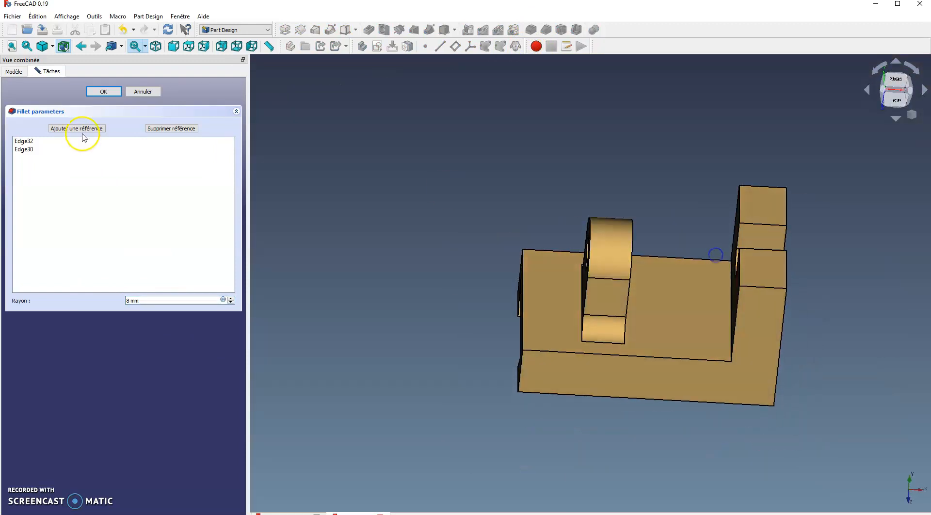
pyautogui.click(103, 92)
# Chamfer the two outer top edges of the slotted upright with a size of 15 mm
pyautogui.click(759, 287)
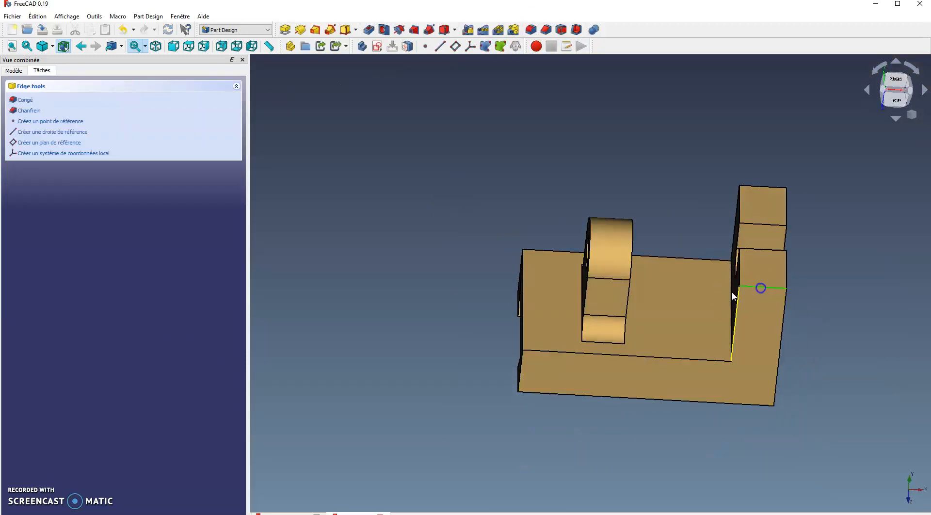
pyautogui.moveTo(871, 224); pyautogui.dragTo(825, 326, button='middle')
pyautogui.click(765, 312)
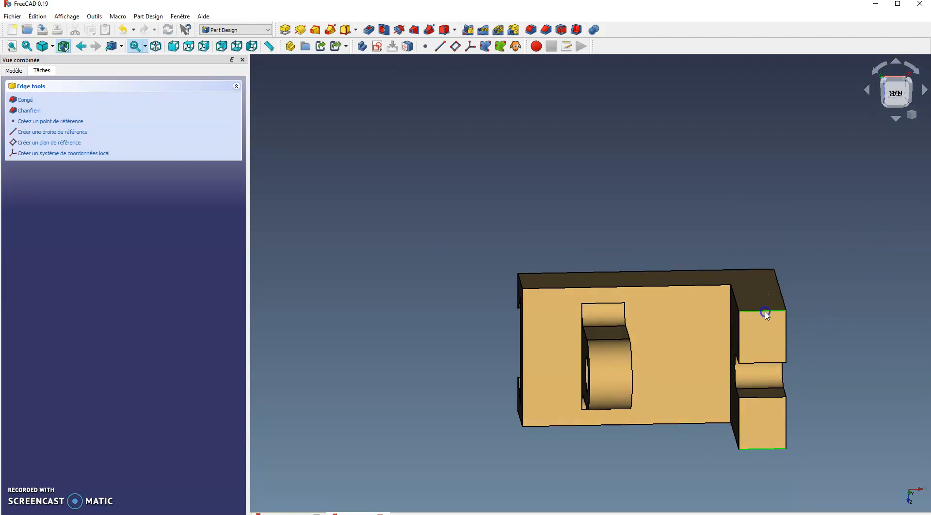
pyautogui.click(545, 30)
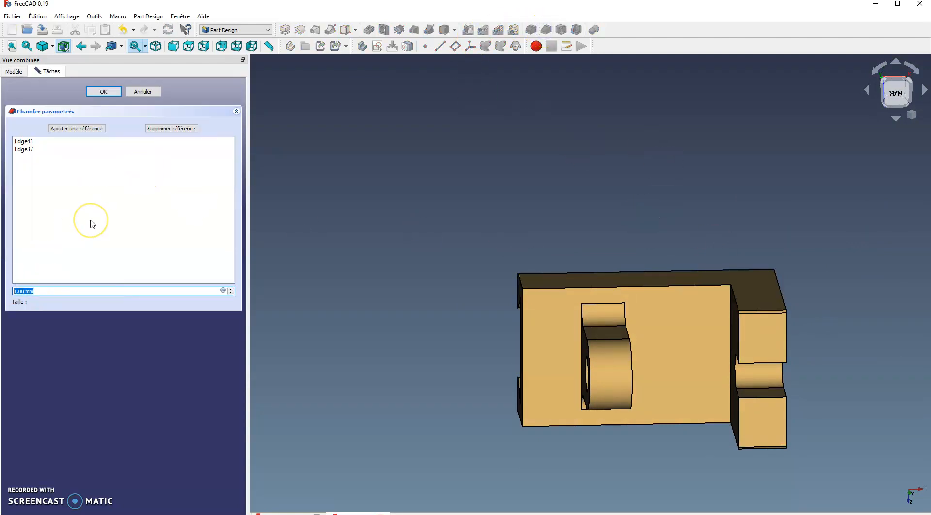
pyautogui.write('15')
pyautogui.press('Return')
pyautogui.moveTo(612, 247); pyautogui.dragTo(877, 289, button='middle')
pyautogui.moveTo(681, 316); pyautogui.dragTo(517, 298, button='middle')
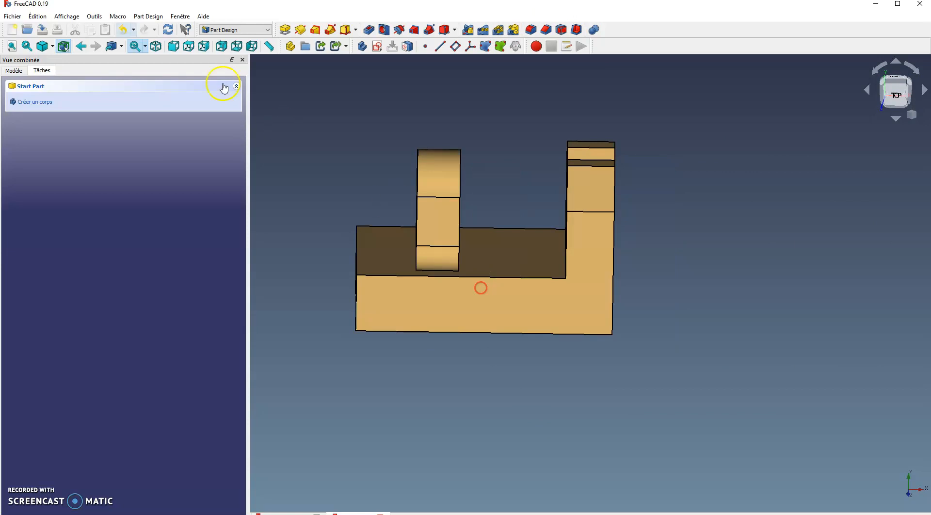
# Start the automatic rotating view of the finished bracket and move its settings window clear of the part
pyautogui.click(68, 17)
pyautogui.moveTo(63, 125)
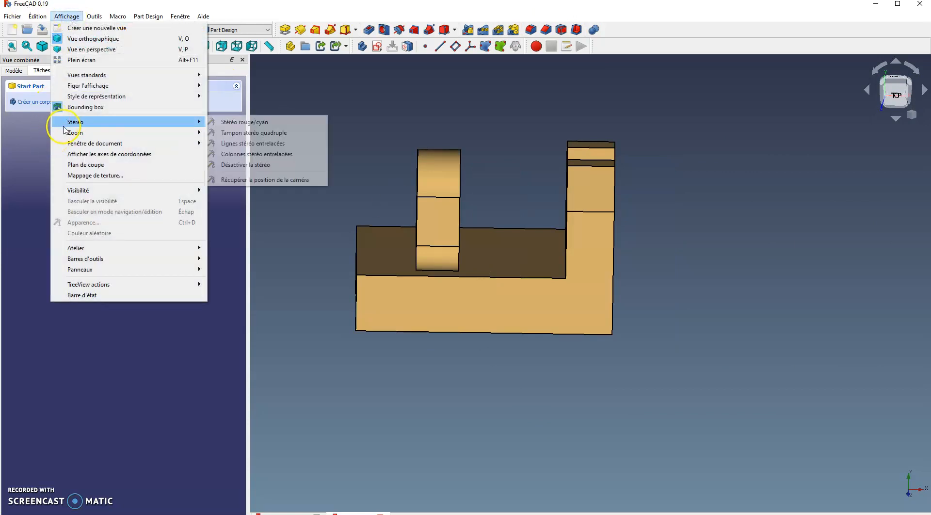
pyautogui.click(94, 16)
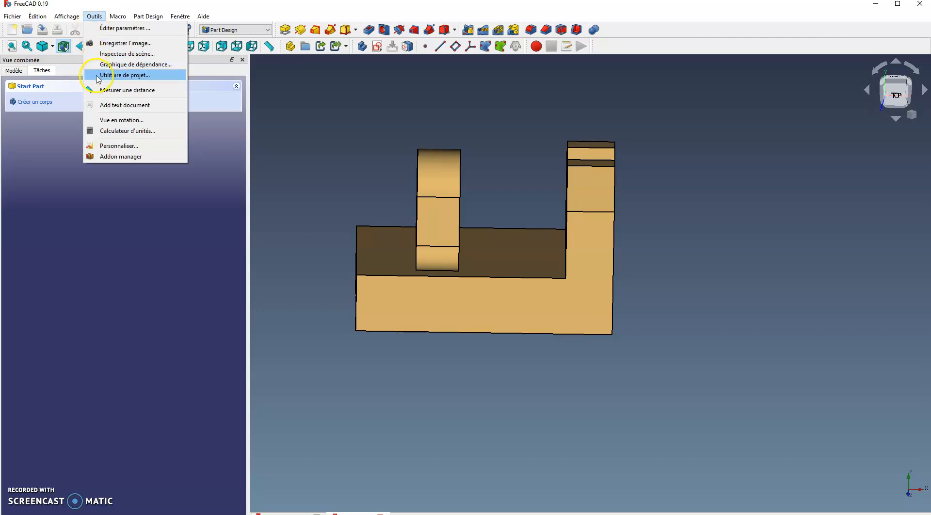
pyautogui.click(121, 120)
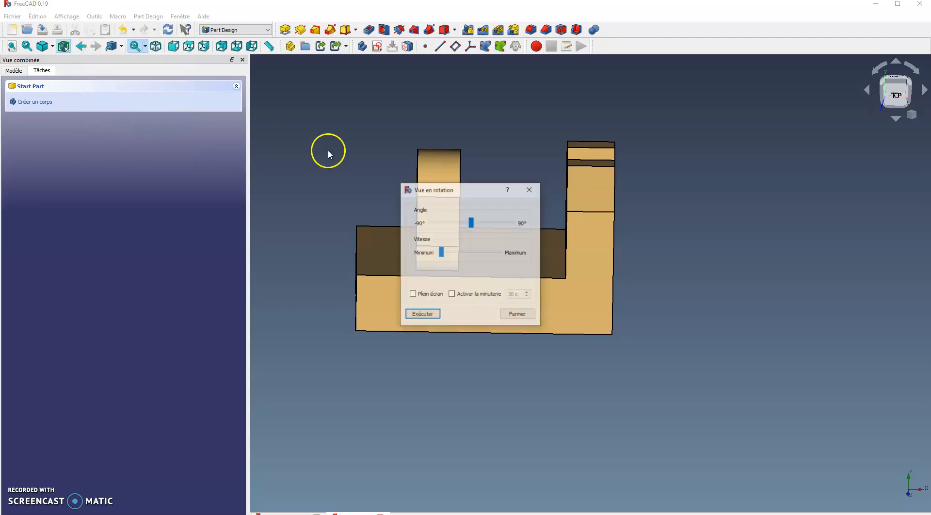
pyautogui.click(421, 315)
pyautogui.moveTo(477, 193); pyautogui.dragTo(265, 181)
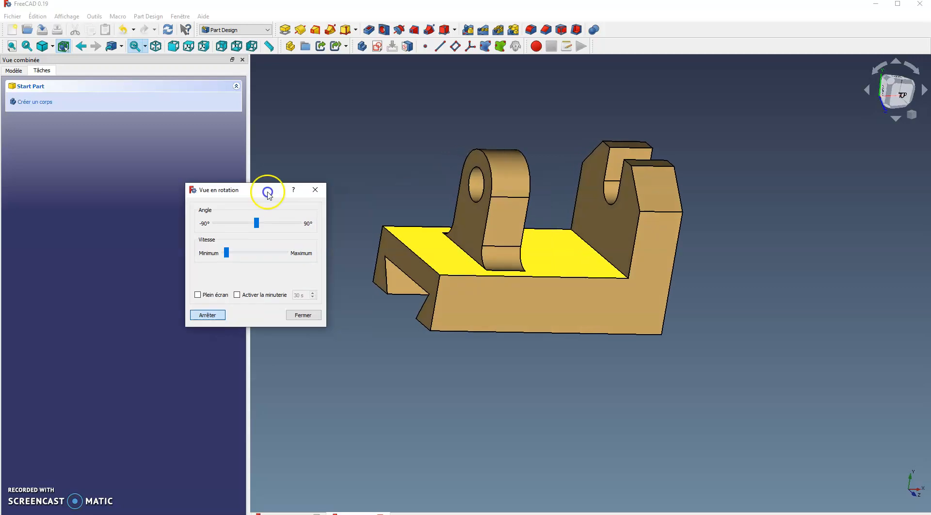
# Stop the bracket's rotating view and run it again to examine the part from all sides
pyautogui.click(330, 272)
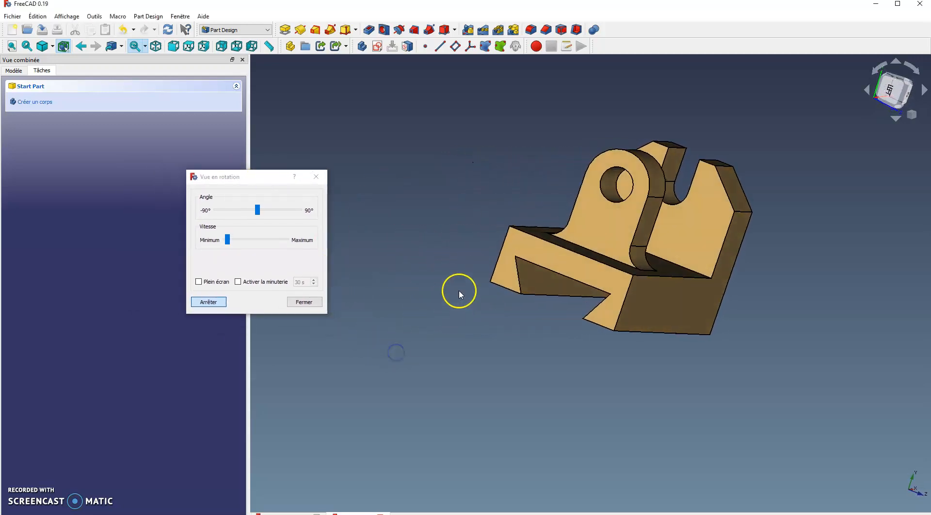
pyautogui.click(202, 302)
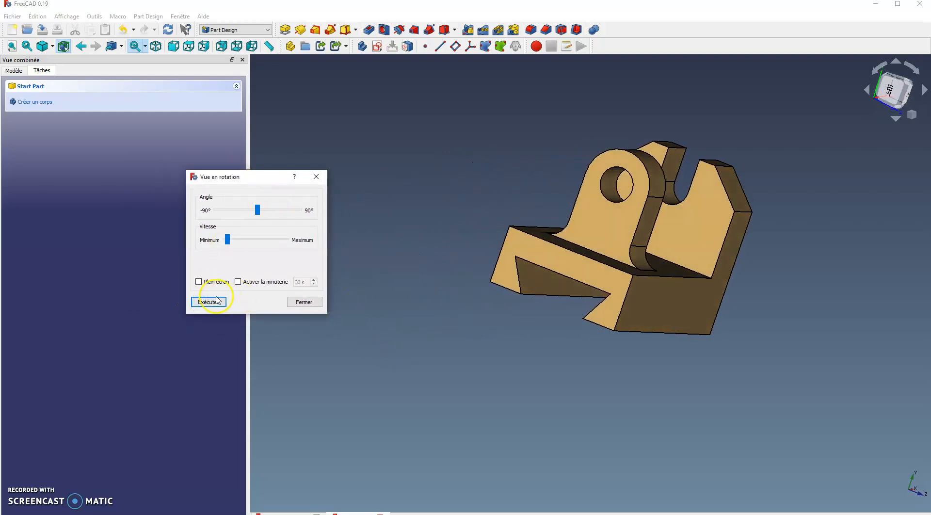
pyautogui.click(213, 302)
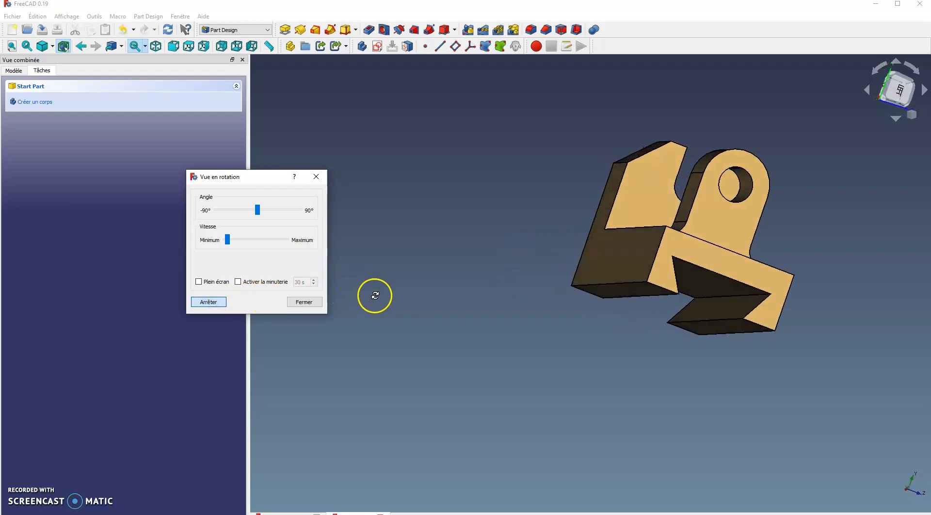